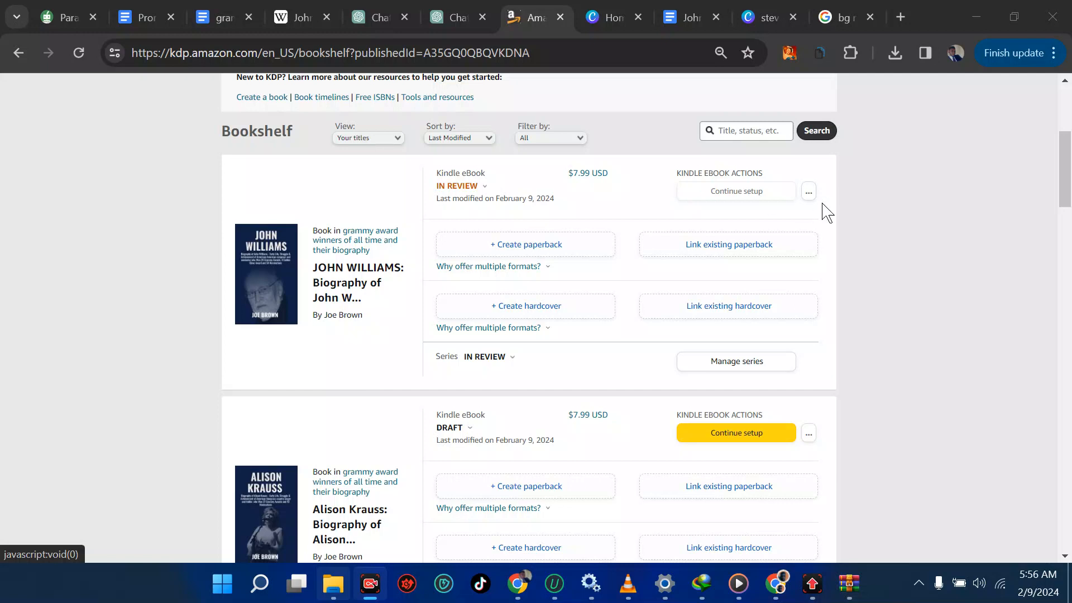
{"action": "scroll", "coordinate": [820, 212], "scroll_direction": "up", "scroll_amount": 3}
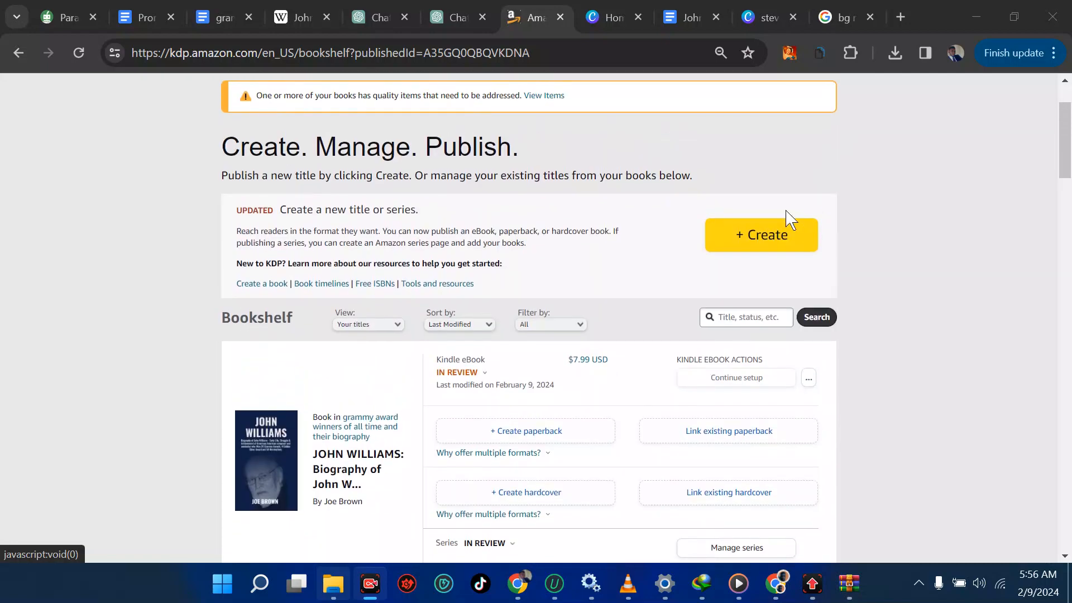
{"action": "left_click", "coordinate": [762, 237]}
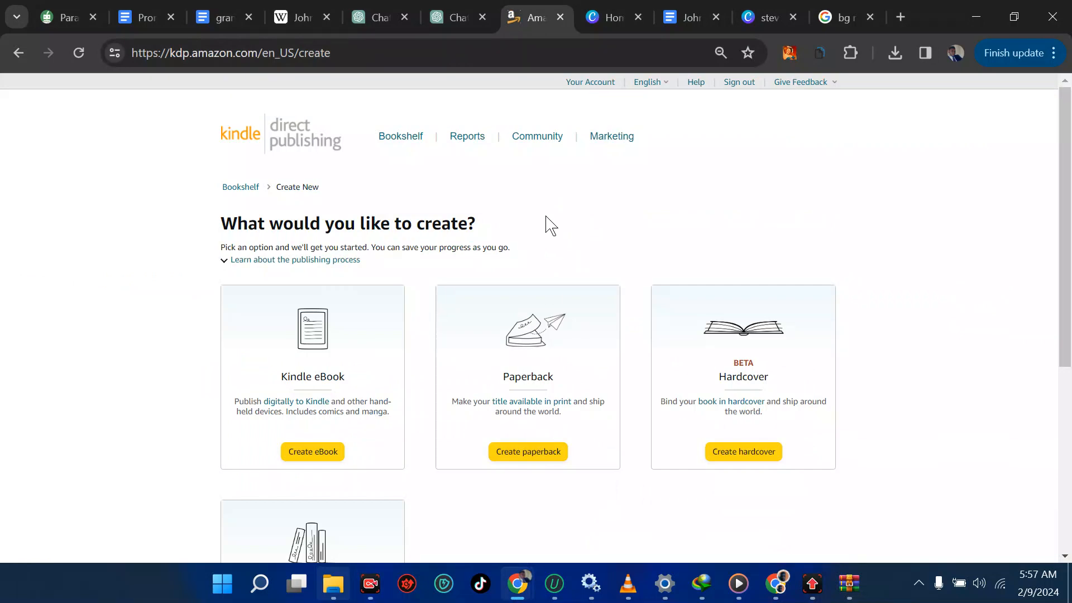
{"action": "left_click", "coordinate": [409, 140]}
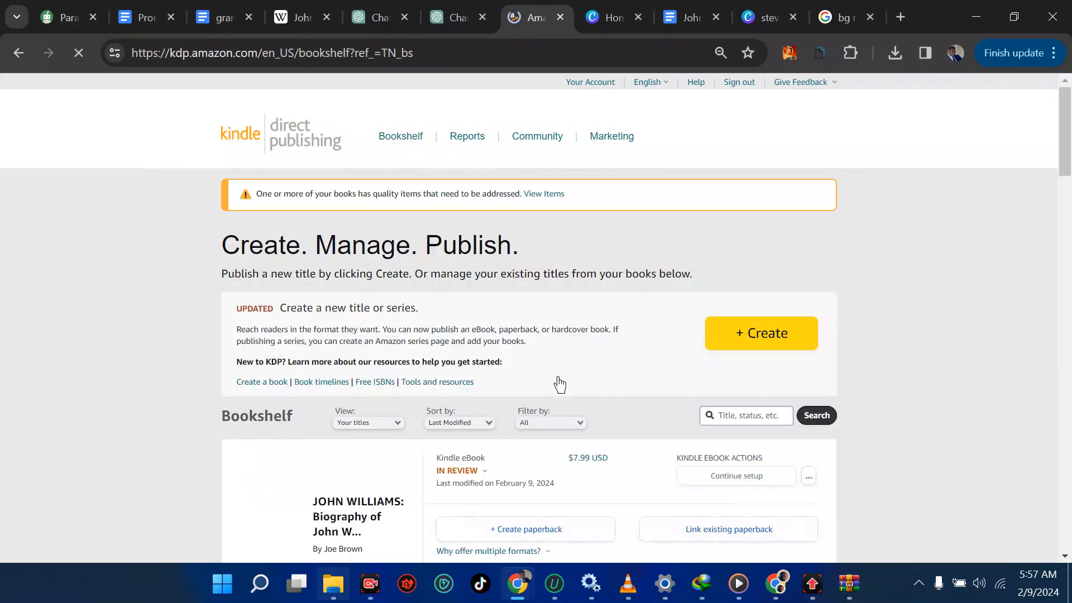
- Create a paperback edition of the JOHN WILLIAMS eBook and review its prefilled title, author, description, audience and marketplace details
{"action": "scroll", "coordinate": [560, 385], "scroll_direction": "down", "scroll_amount": 3}
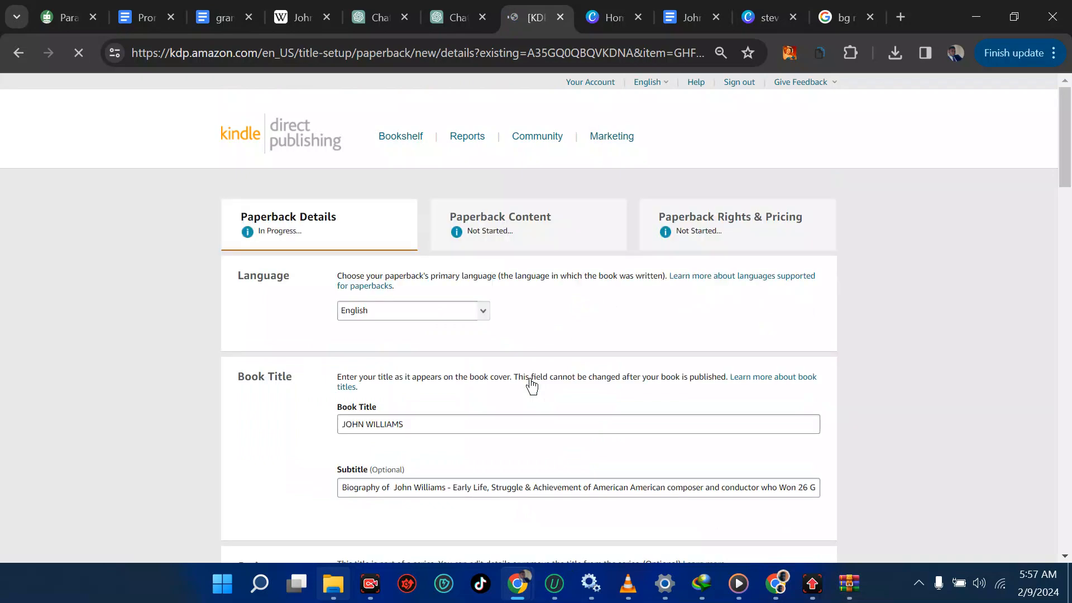
{"action": "scroll", "coordinate": [531, 385], "scroll_direction": "down", "scroll_amount": 2}
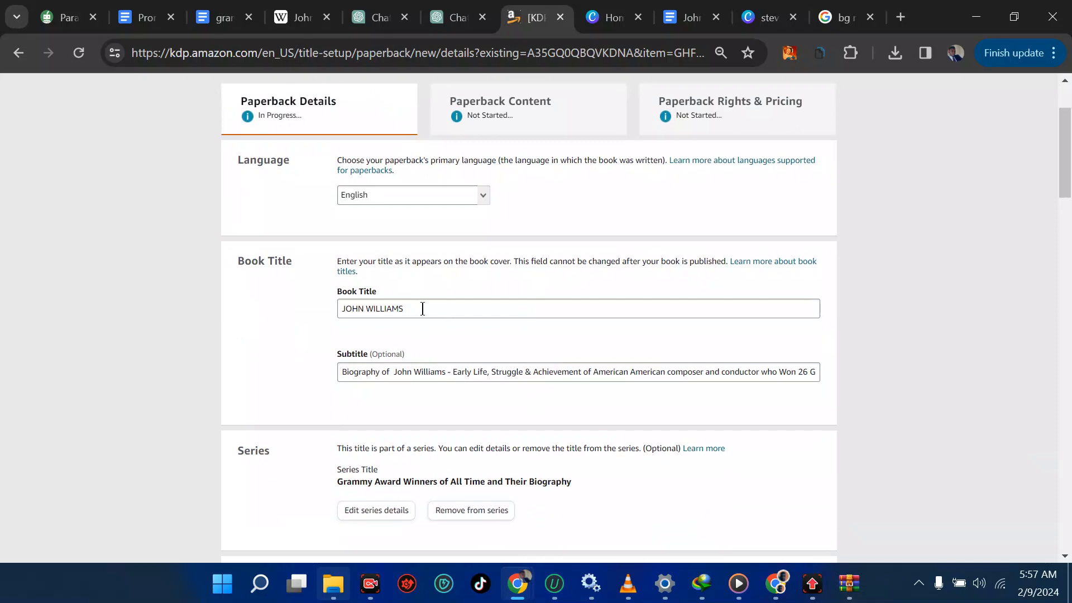
{"action": "scroll", "coordinate": [424, 369], "scroll_direction": "down", "scroll_amount": 3}
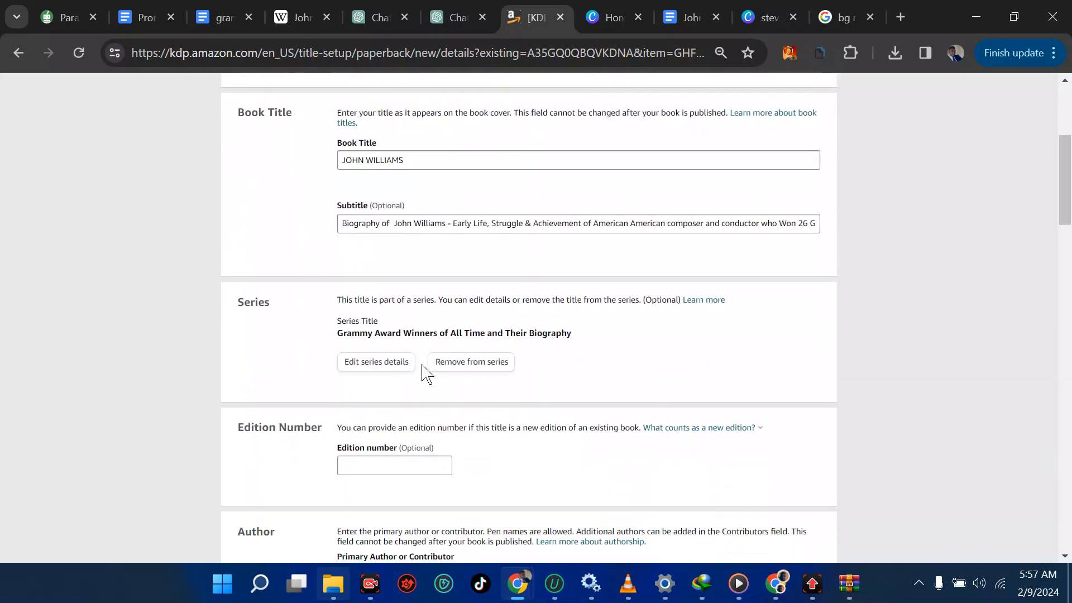
{"action": "scroll", "coordinate": [418, 335], "scroll_direction": "down", "scroll_amount": 3}
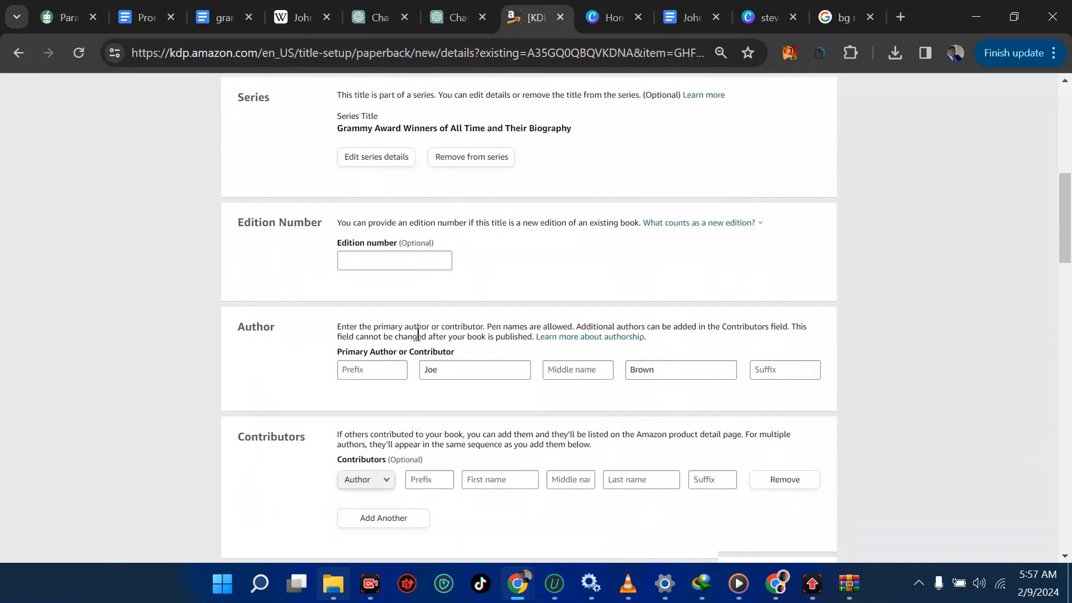
{"action": "scroll", "coordinate": [365, 416], "scroll_direction": "down", "scroll_amount": 2}
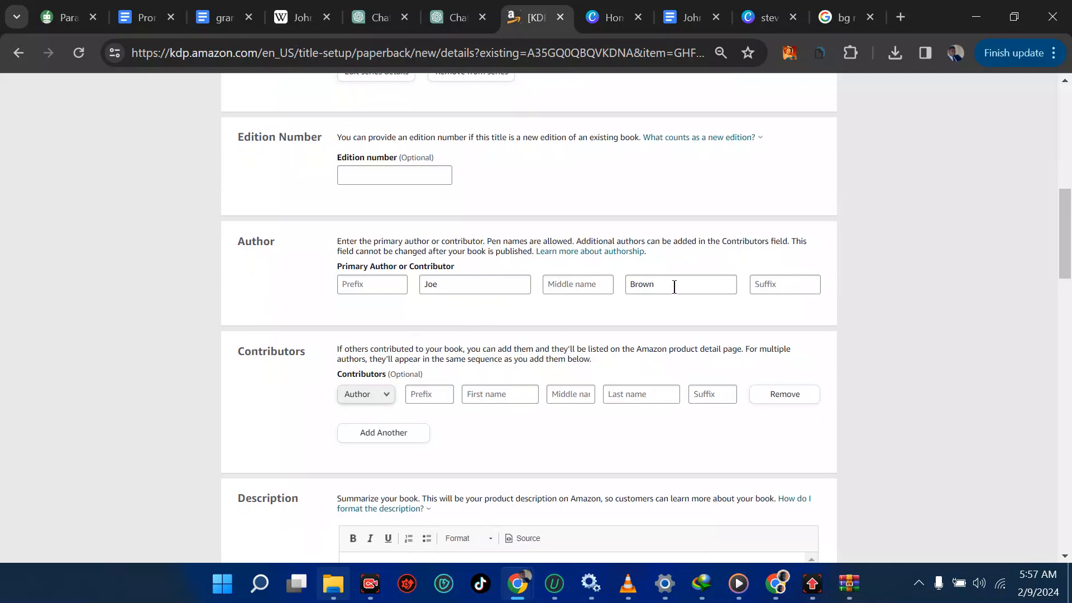
{"action": "scroll", "coordinate": [672, 286], "scroll_direction": "down", "scroll_amount": 3}
{"action": "scroll", "coordinate": [673, 287], "scroll_direction": "down", "scroll_amount": 3}
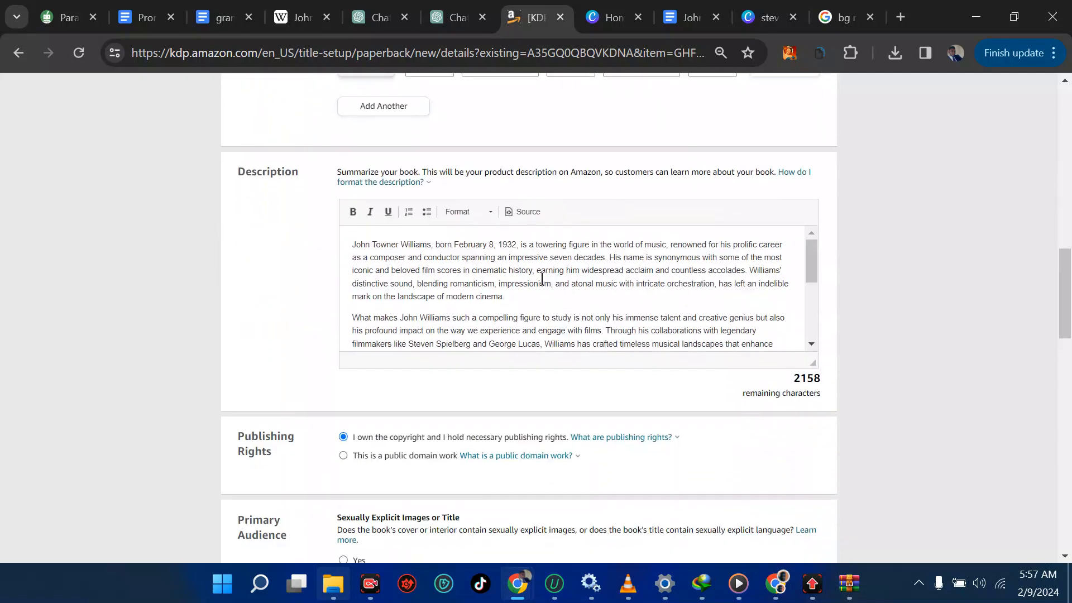
{"action": "scroll", "coordinate": [542, 278], "scroll_direction": "down", "scroll_amount": 4}
{"action": "scroll", "coordinate": [461, 278], "scroll_direction": "down", "scroll_amount": 3}
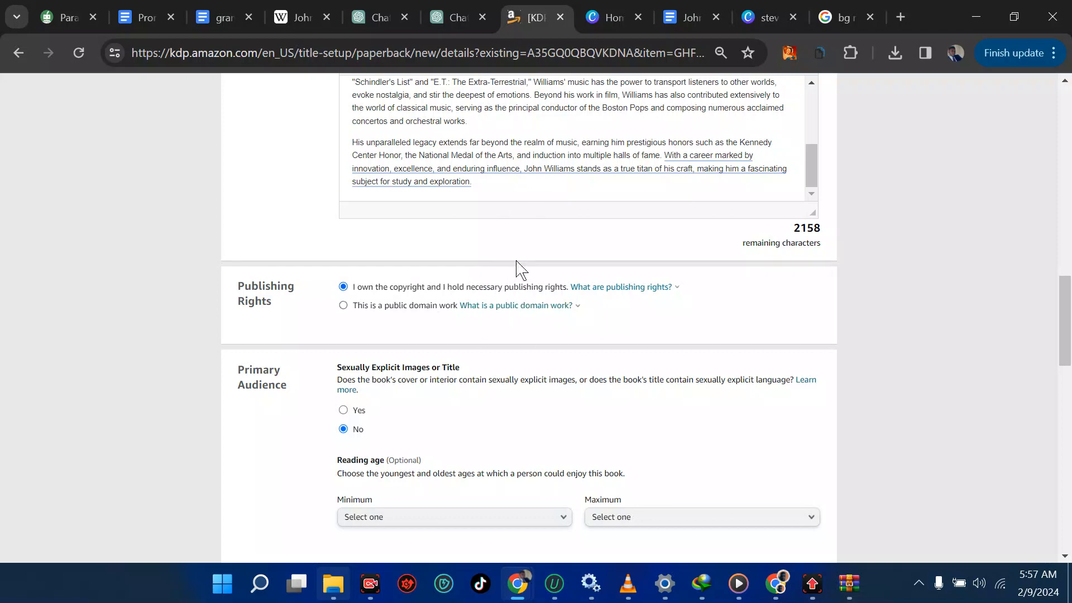
{"action": "scroll", "coordinate": [558, 229], "scroll_direction": "down", "scroll_amount": 5}
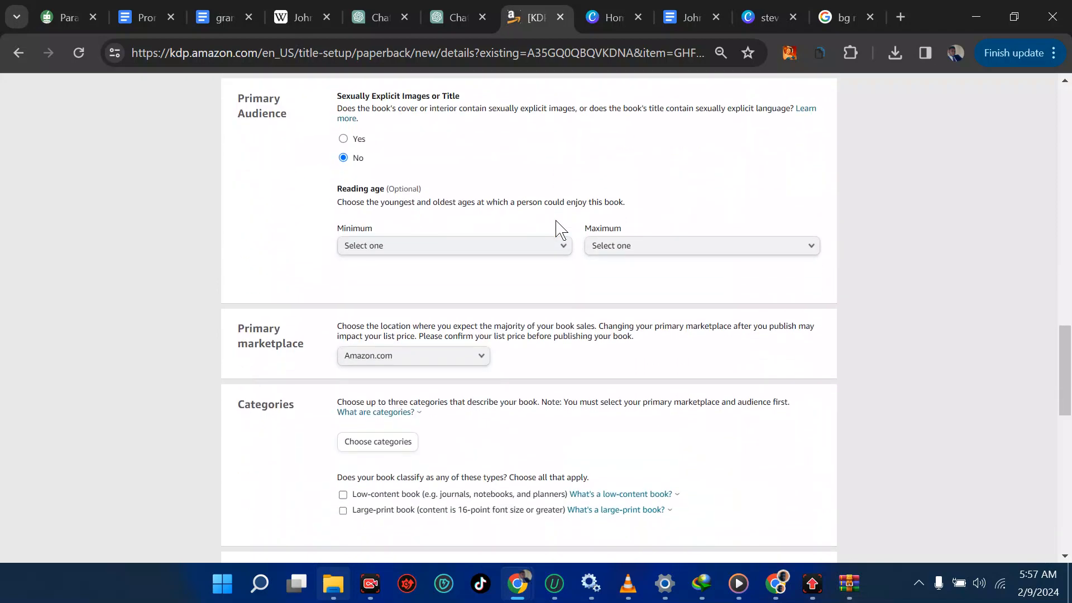
{"action": "scroll", "coordinate": [471, 332], "scroll_direction": "down", "scroll_amount": 3}
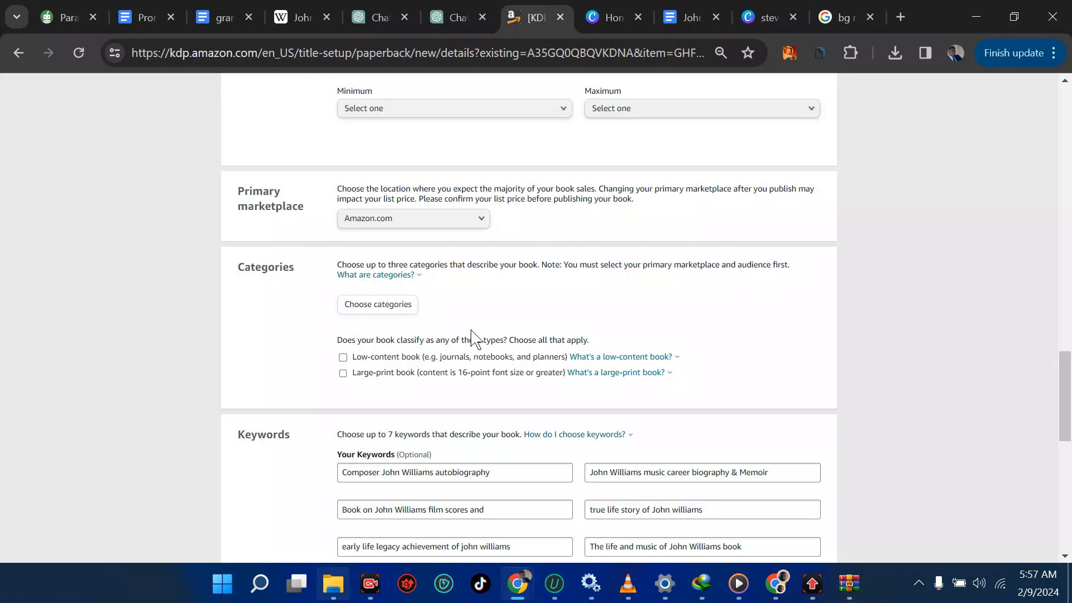
- Set the paperback's category to Biographies & Memoirs with the subcategory Arts & Literature
{"action": "left_click", "coordinate": [375, 306]}
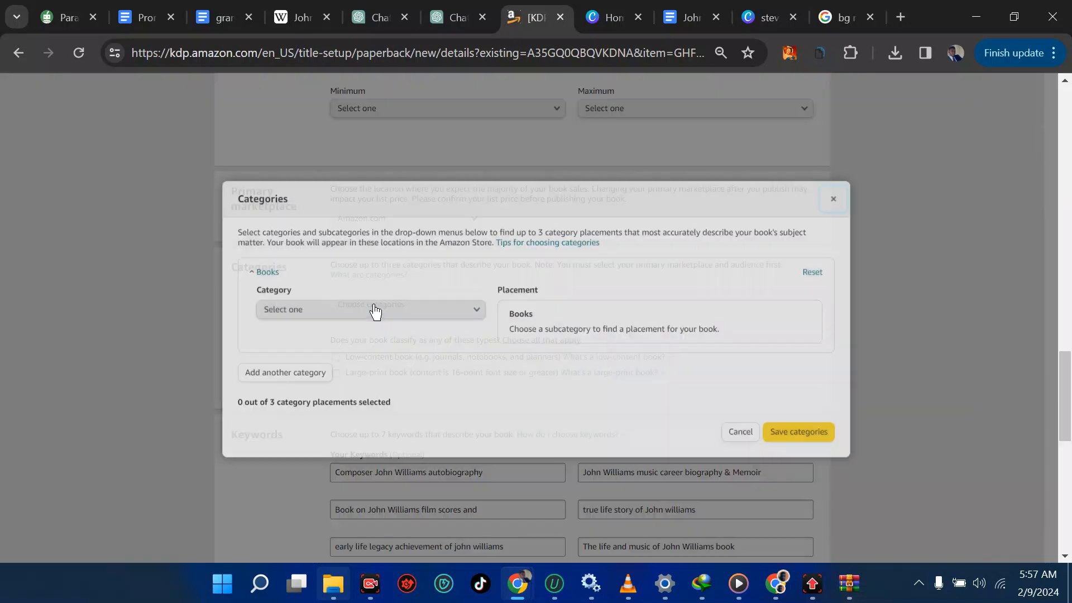
{"action": "left_click", "coordinate": [373, 309]}
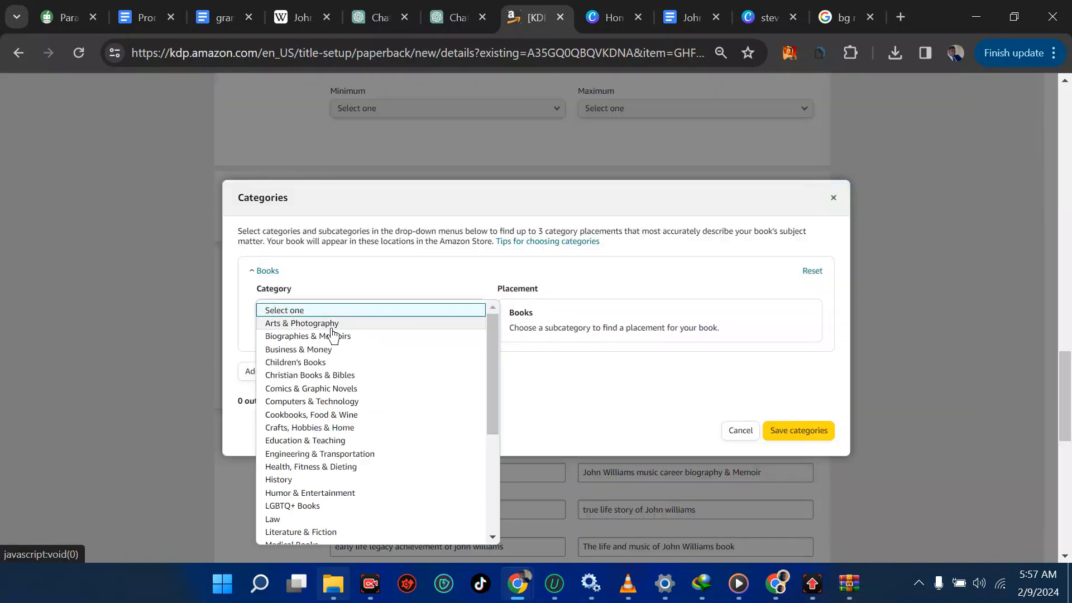
{"action": "left_click", "coordinate": [325, 336]}
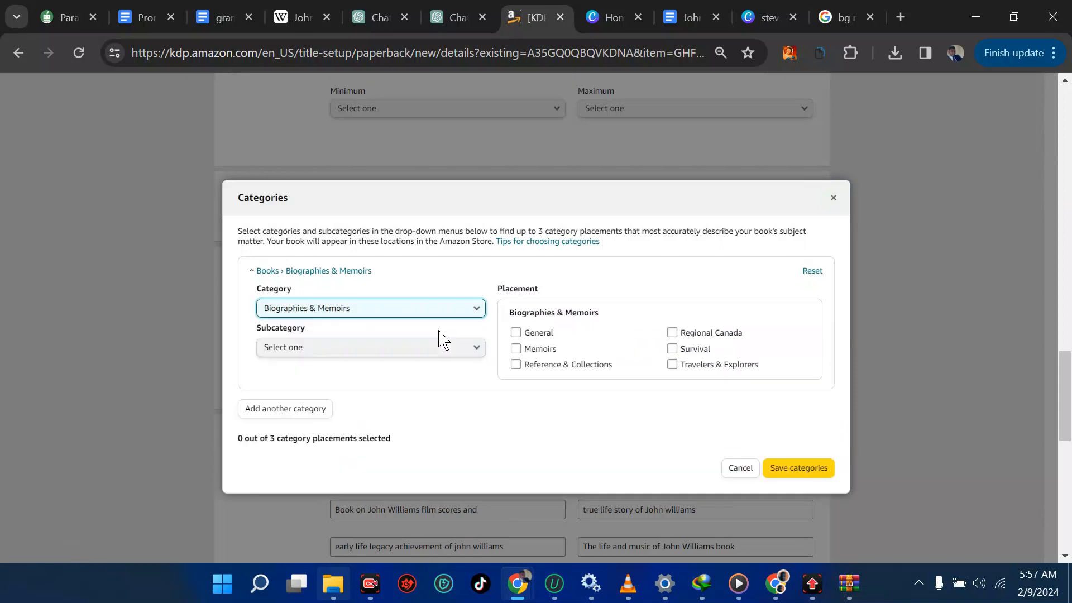
{"action": "left_click", "coordinate": [454, 353]}
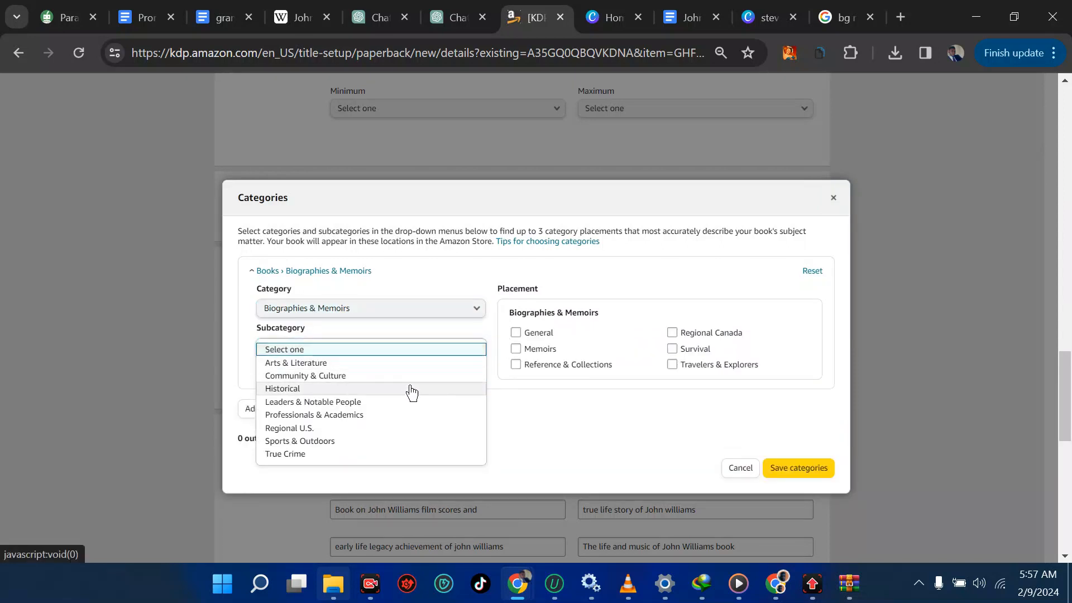
{"action": "left_click", "coordinate": [380, 363]}
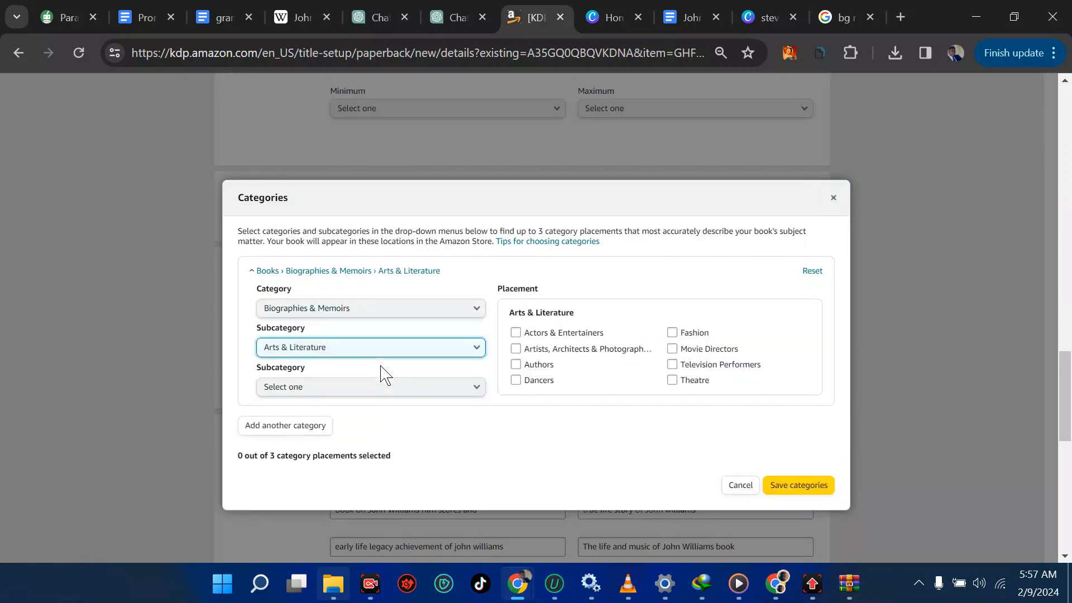
- Select the Actors & Entertainers, Movie Directors and Television Performers placements and save the categories
{"action": "left_click", "coordinate": [514, 334]}
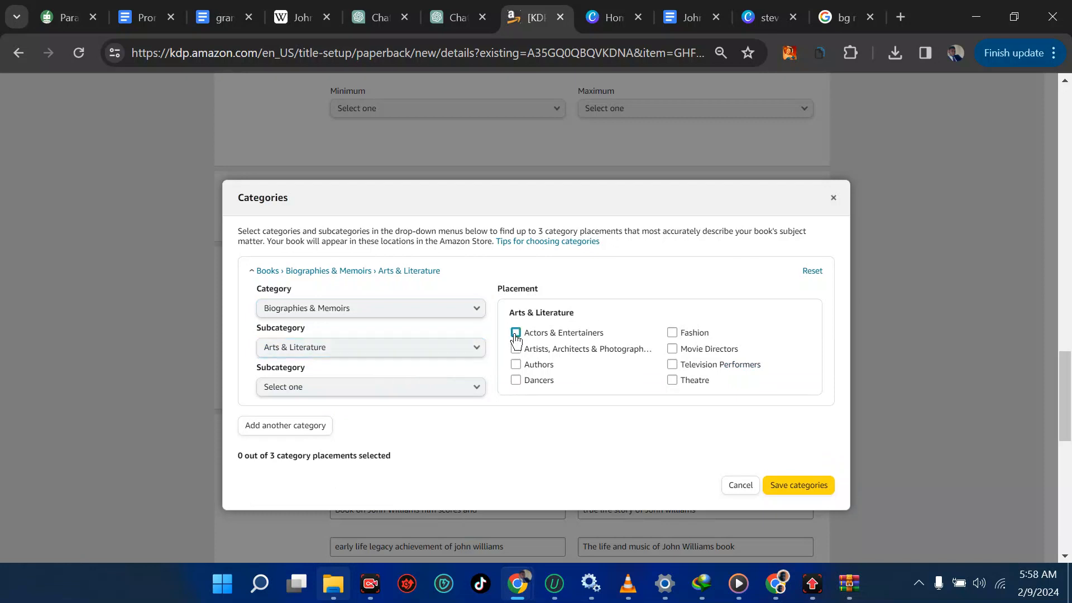
{"action": "left_click", "coordinate": [515, 334]}
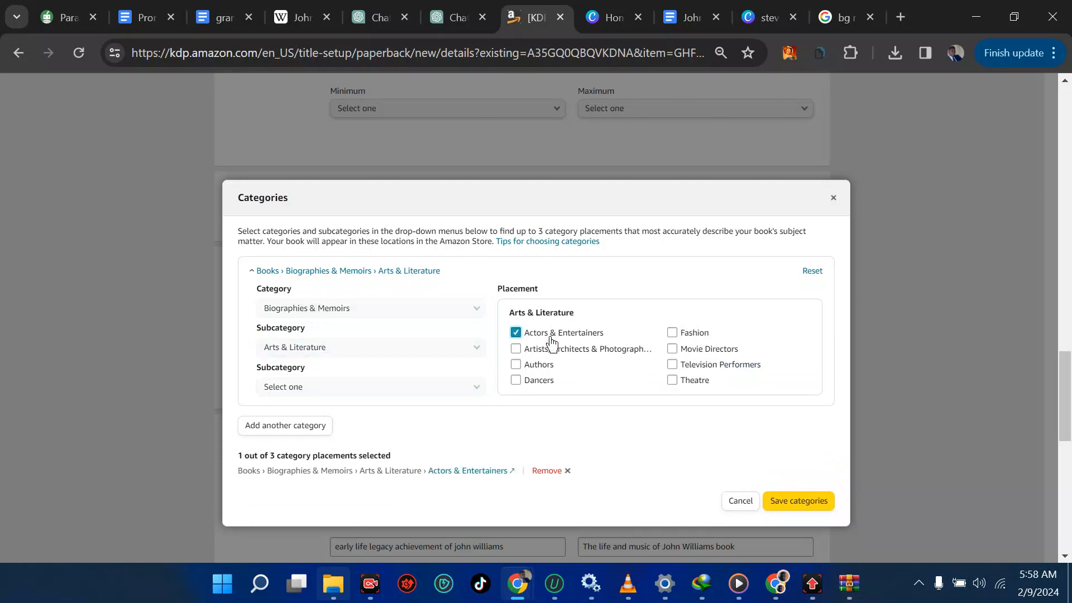
{"action": "left_click", "coordinate": [672, 349]}
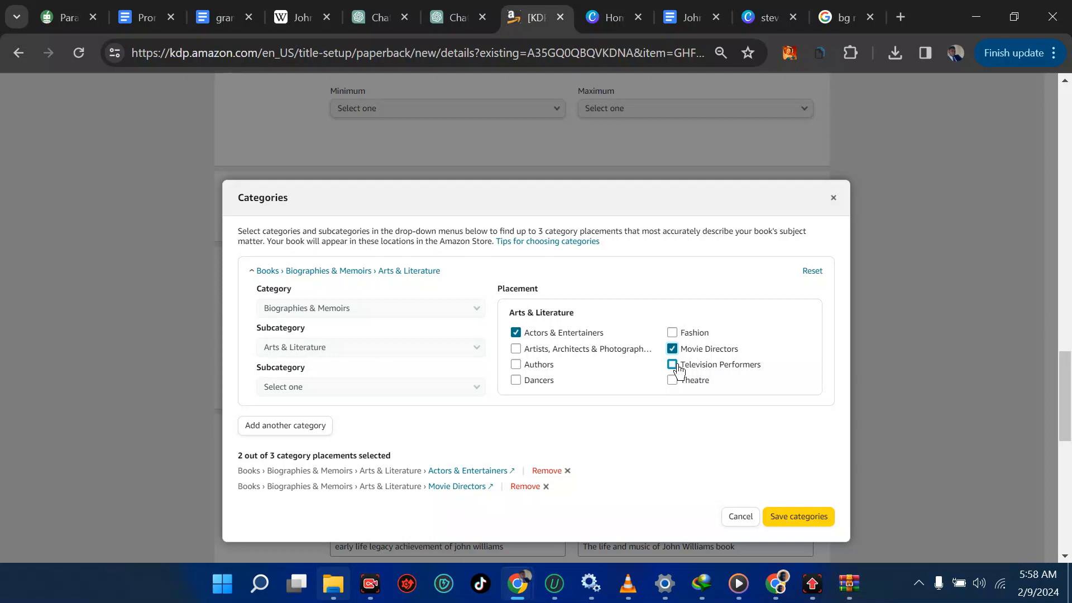
{"action": "left_click", "coordinate": [673, 365]}
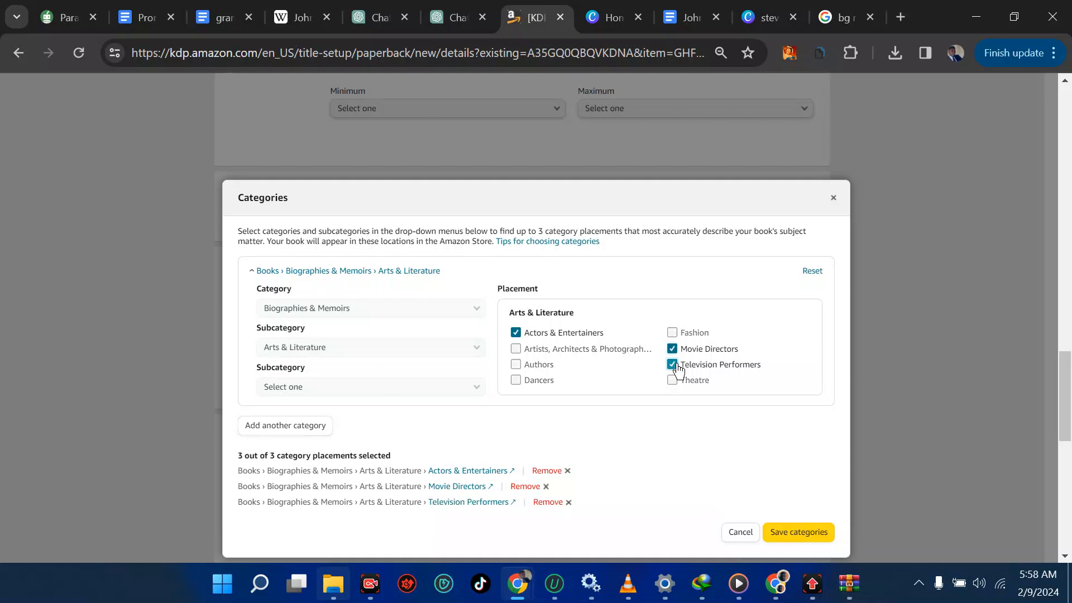
{"action": "left_click", "coordinate": [779, 533]}
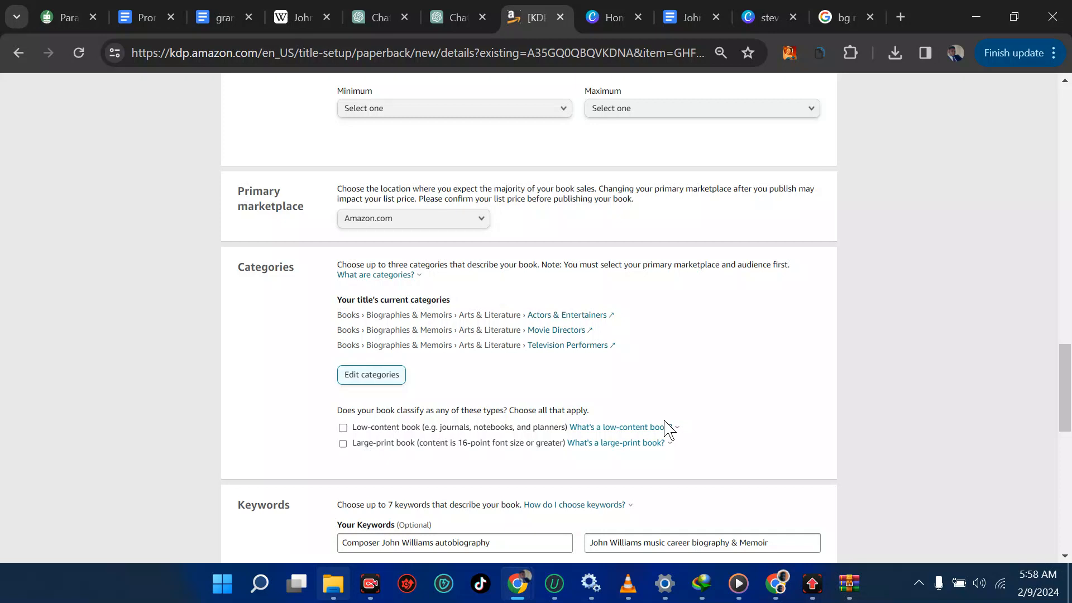
- Save the paperback details with the default publication and release date options and continue to the content stage
{"action": "scroll", "coordinate": [667, 430], "scroll_direction": "down", "scroll_amount": 9}
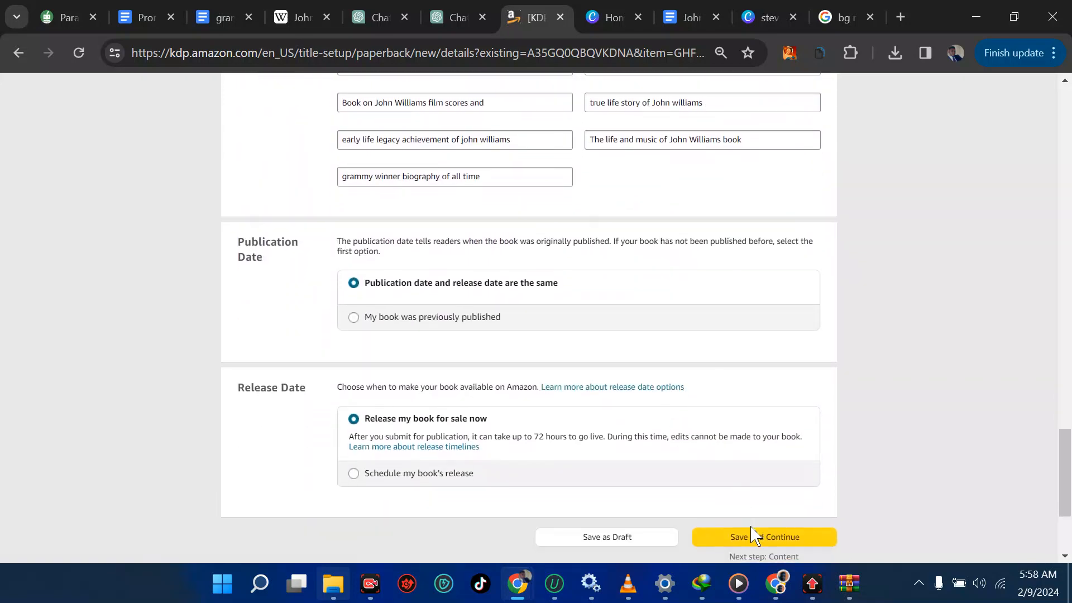
{"action": "left_click", "coordinate": [762, 538]}
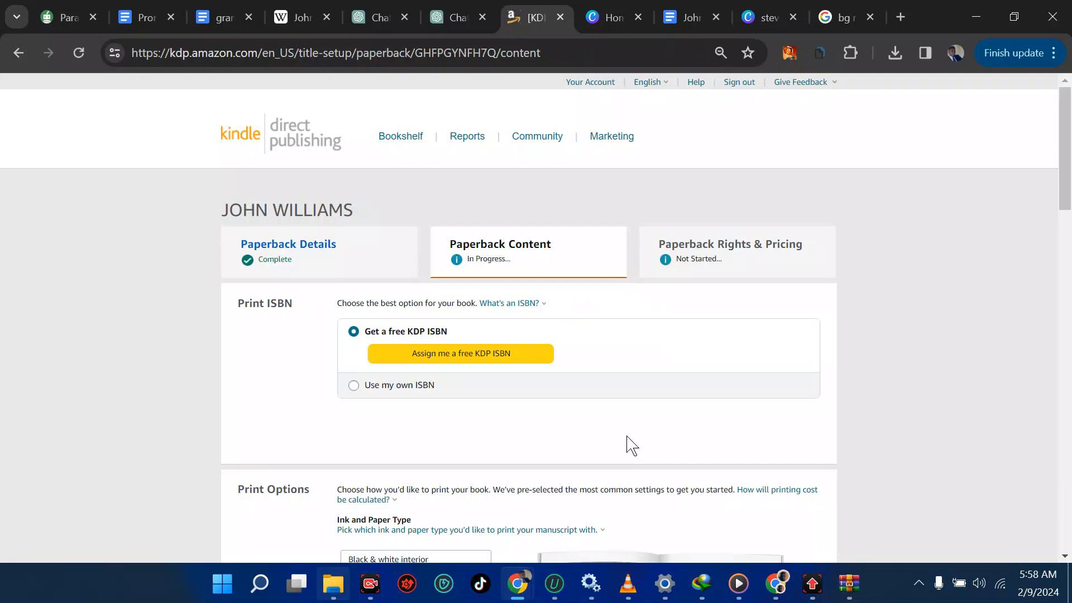
- Switch to the John Williams manuscript in Google Docs and download it as a PDF document
{"action": "left_click", "coordinate": [690, 21]}
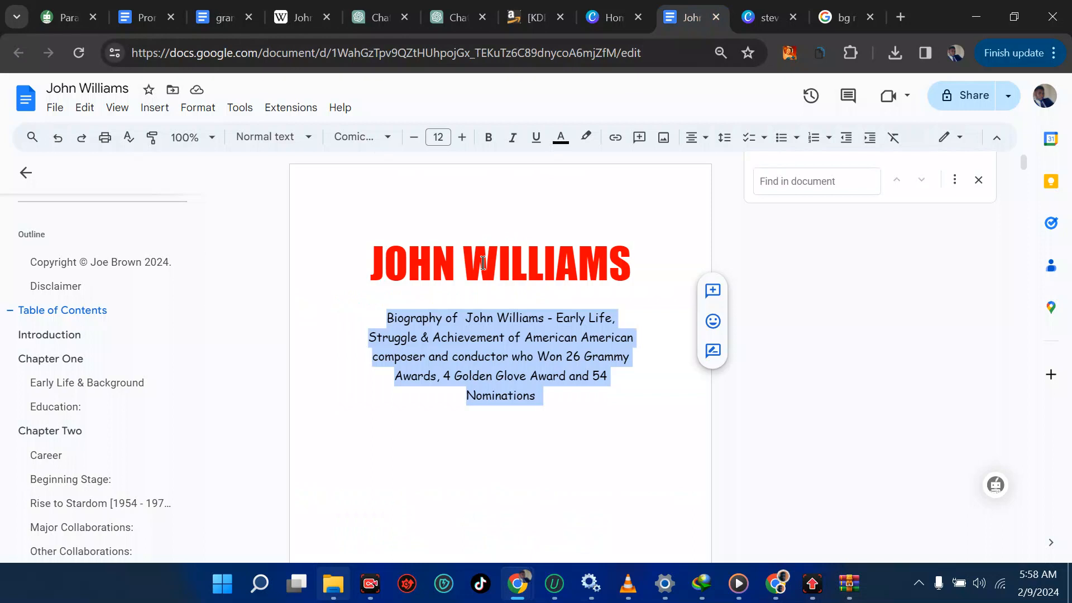
{"action": "scroll", "coordinate": [483, 262], "scroll_direction": "down", "scroll_amount": 2}
{"action": "scroll", "coordinate": [483, 262], "scroll_direction": "up", "scroll_amount": 2}
{"action": "left_click", "coordinate": [55, 108]}
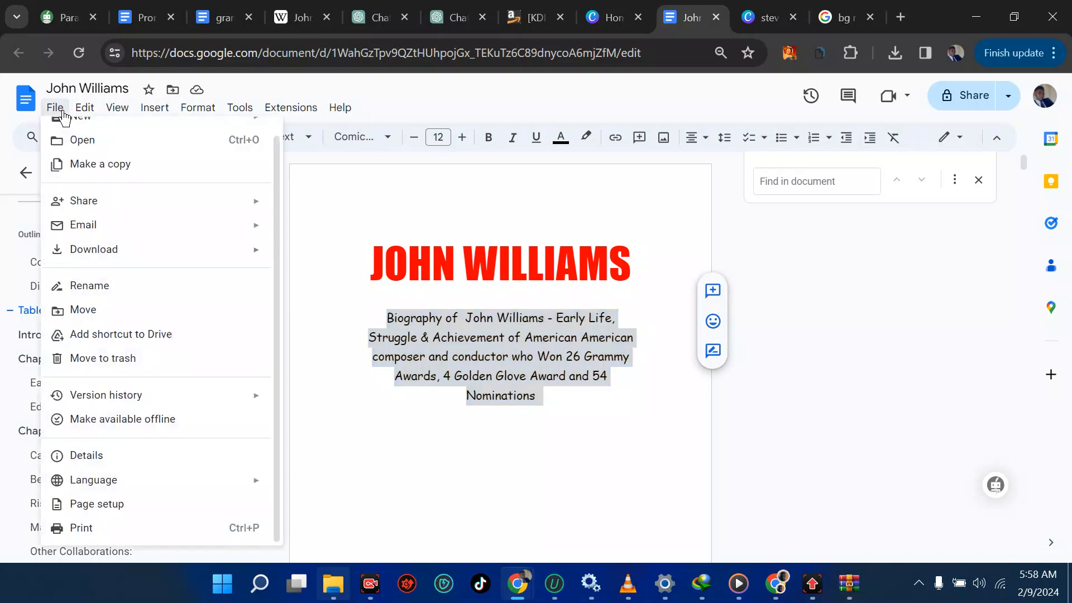
{"action": "mouse_move", "coordinate": [142, 253]}
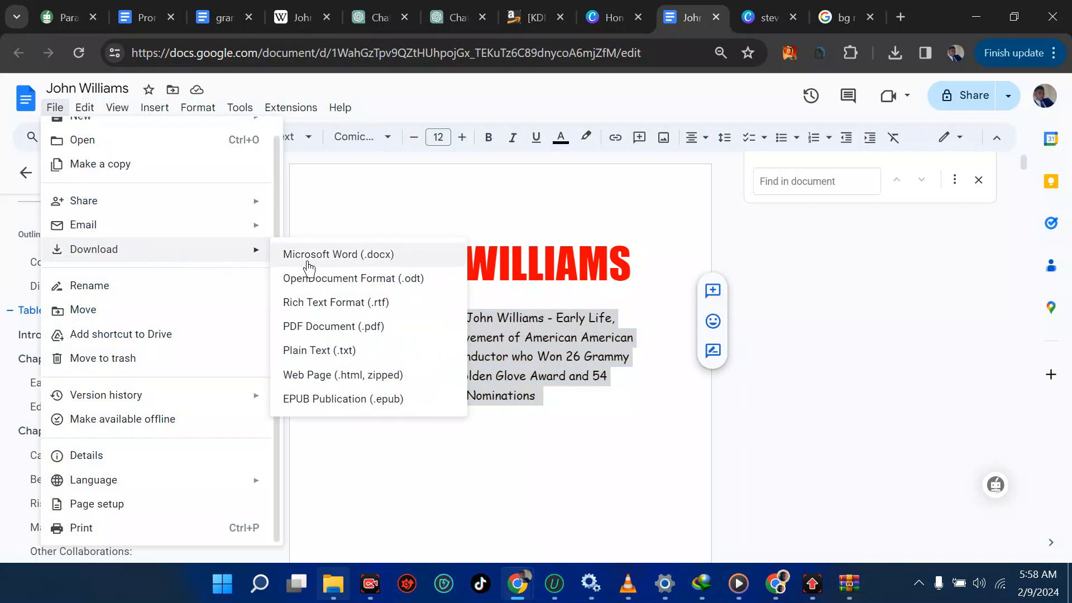
{"action": "left_click", "coordinate": [378, 332]}
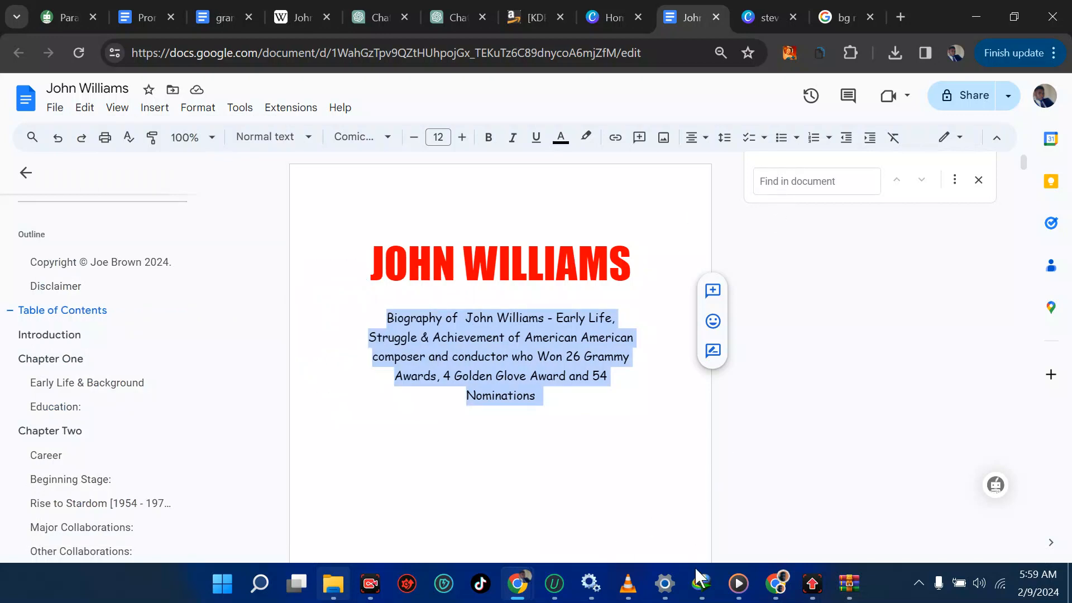
{"action": "left_click", "coordinate": [535, 362]}
- Switch to Internet Download Manager and place the downloaded John Williams.pdf on the desktop
{"action": "left_click", "coordinate": [698, 583]}
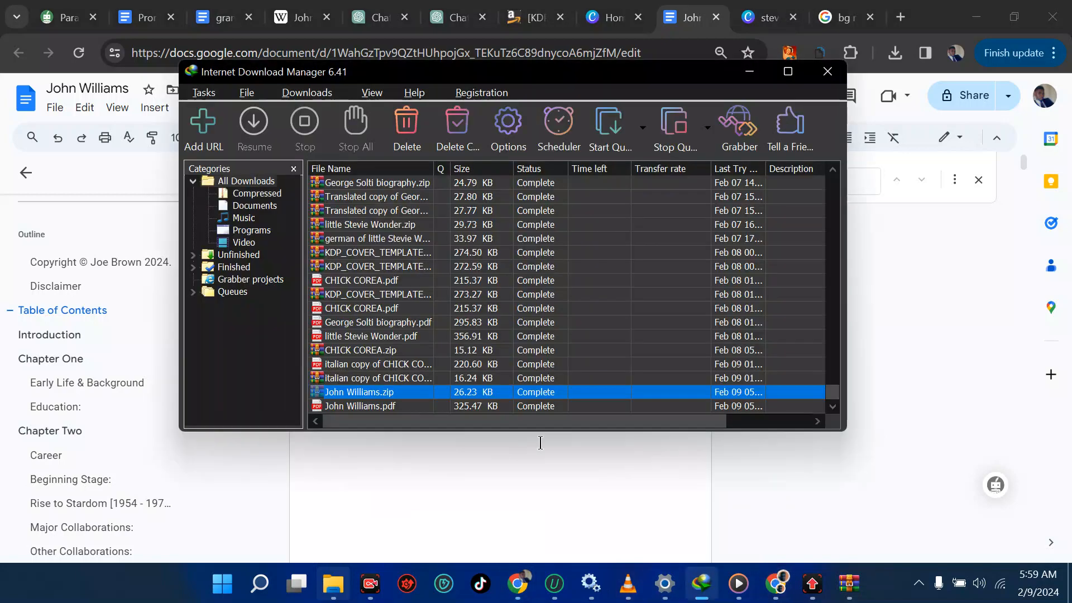
{"action": "left_click", "coordinate": [476, 406]}
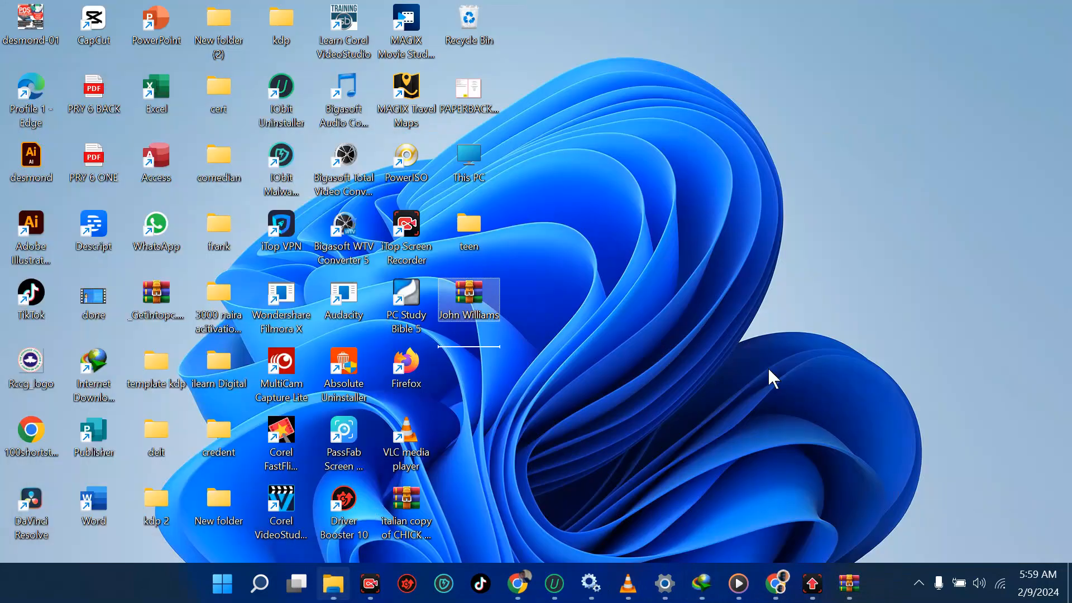
- Switch back to the KDP paperback content page in Chrome and assign the book a free KDP ISBN
{"action": "left_click", "coordinate": [517, 584]}
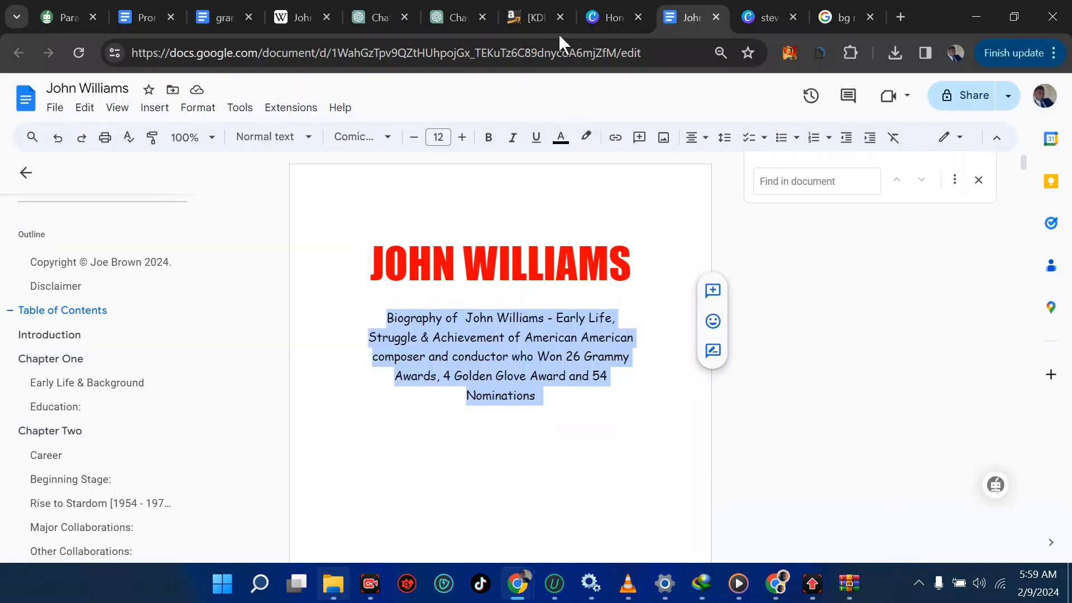
{"action": "left_click", "coordinate": [550, 18]}
{"action": "left_click", "coordinate": [470, 353]}
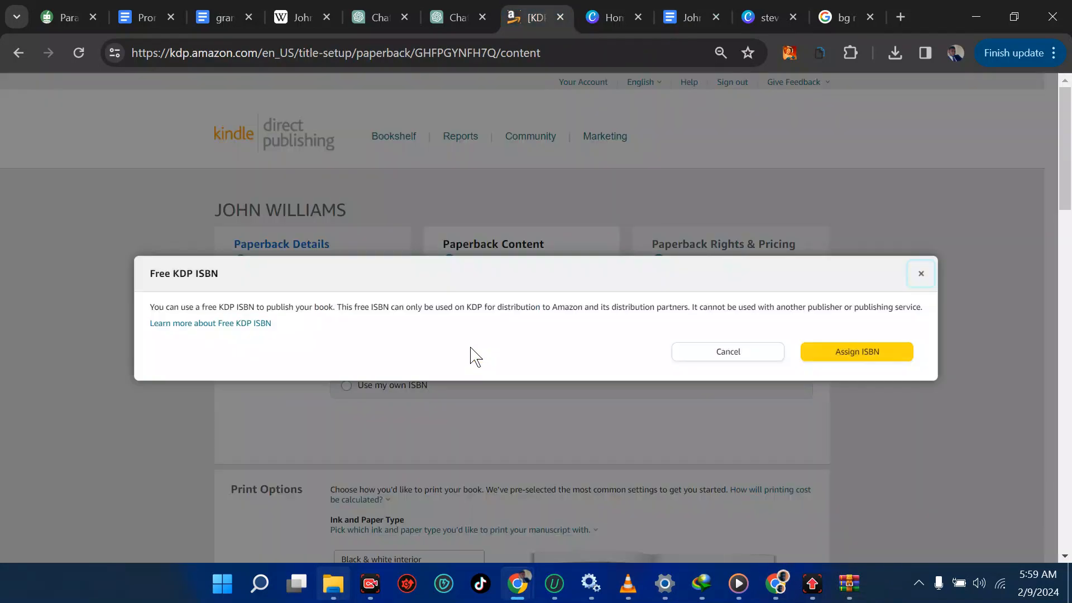
{"action": "left_click", "coordinate": [869, 353]}
- Set the ink and paper type to Standard color interior with white paper
{"action": "scroll", "coordinate": [639, 355], "scroll_direction": "down", "scroll_amount": 2}
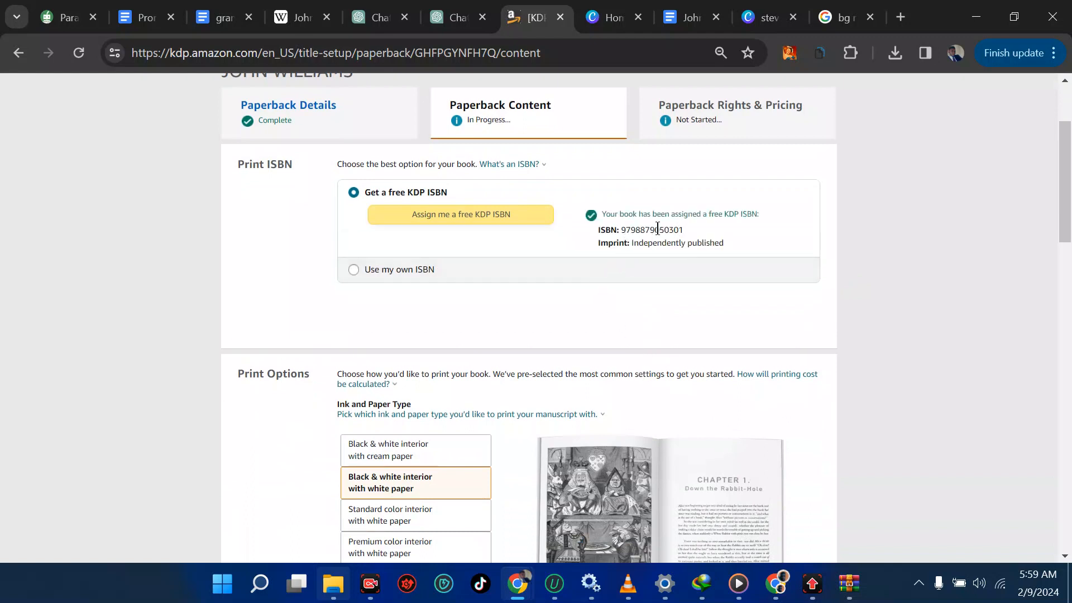
{"action": "scroll", "coordinate": [672, 227], "scroll_direction": "down", "scroll_amount": 2}
{"action": "scroll", "coordinate": [671, 227], "scroll_direction": "down", "scroll_amount": 2}
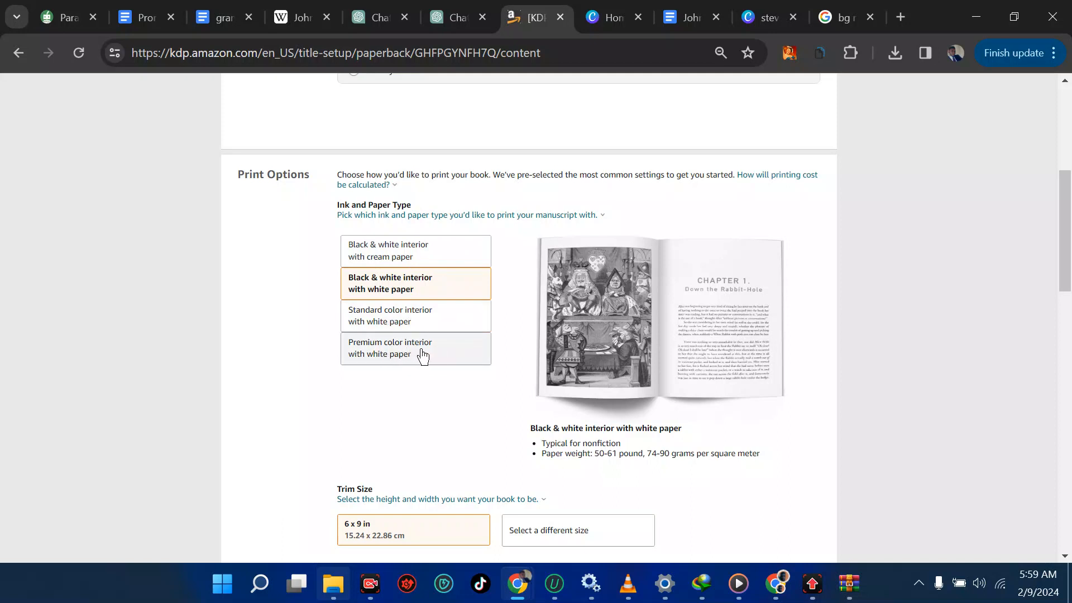
{"action": "left_click", "coordinate": [446, 328]}
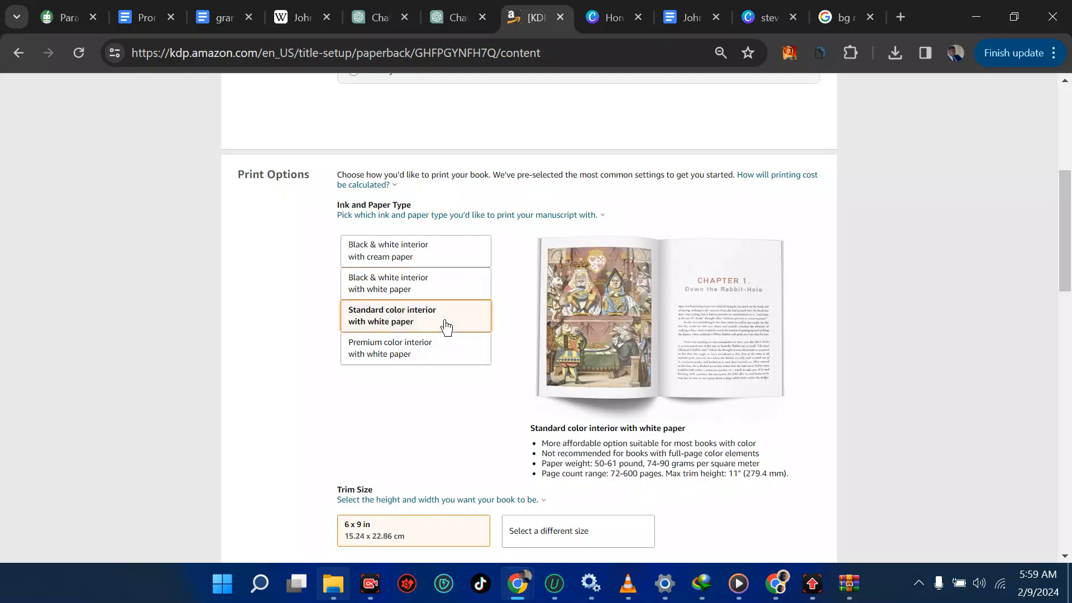
- Compare the color interior options and set the ink and paper type to Black & white interior with white paper
{"action": "left_click", "coordinate": [443, 351]}
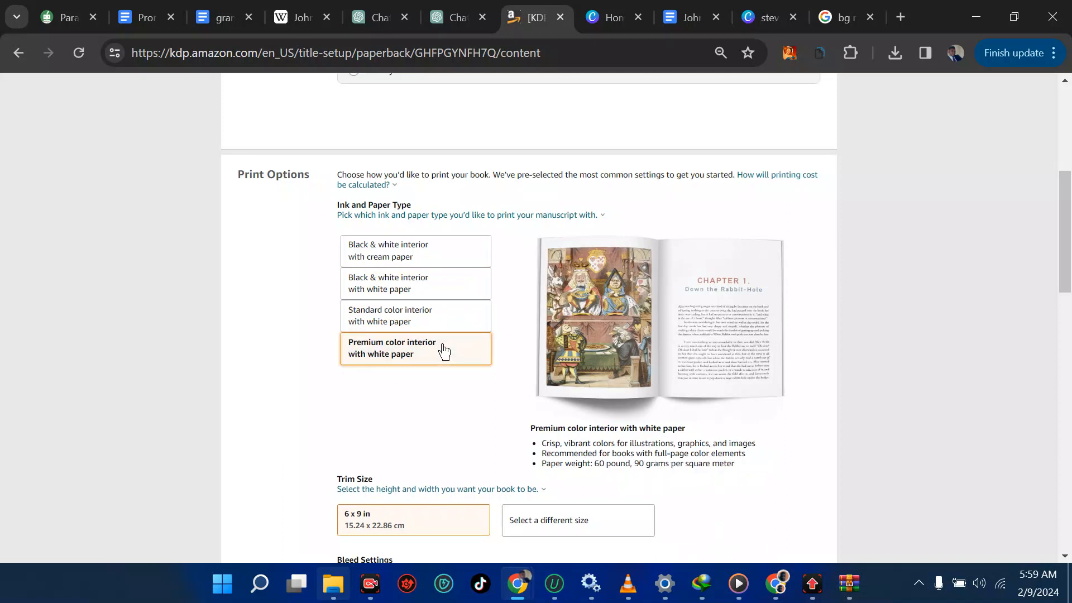
{"action": "left_click", "coordinate": [448, 328]}
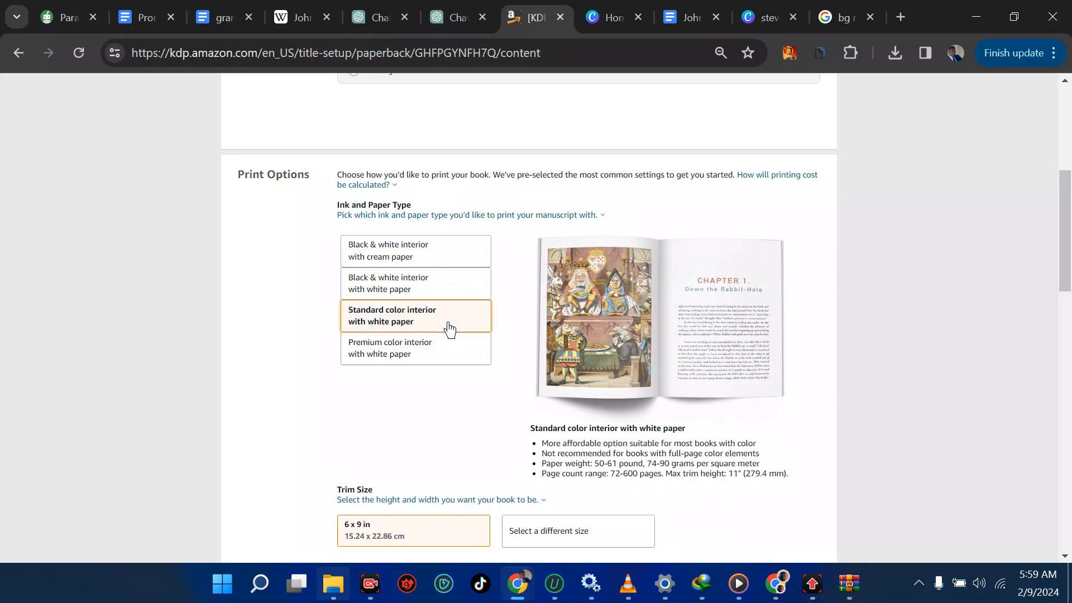
{"action": "left_click", "coordinate": [441, 295]}
- Open the selection of alternative trim sizes for the paperback and examine the standard and non-standard sizes
{"action": "scroll", "coordinate": [446, 436], "scroll_direction": "down", "scroll_amount": 2}
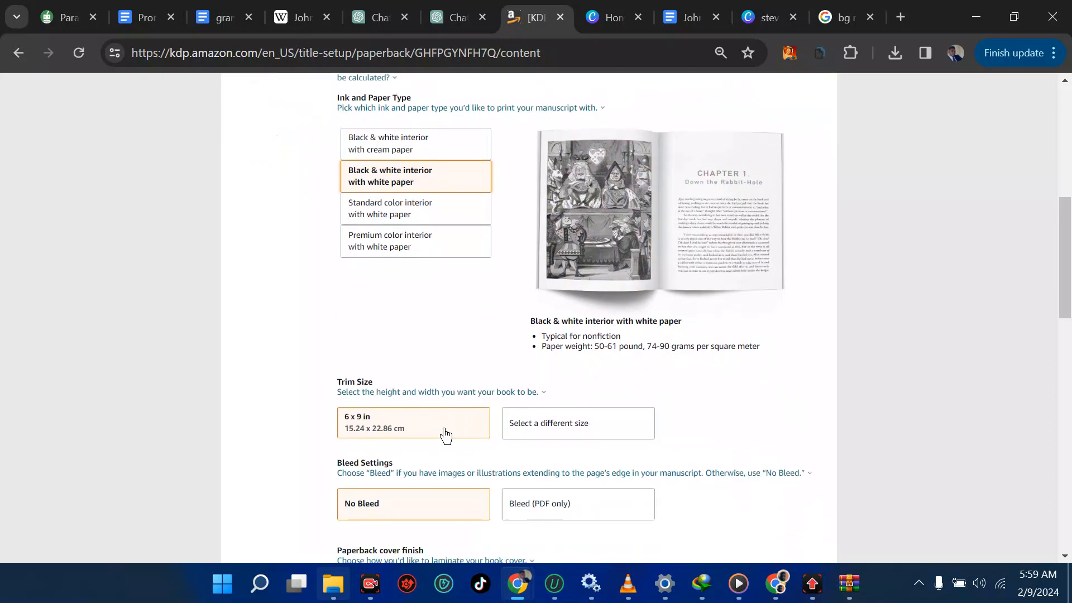
{"action": "left_click", "coordinate": [536, 431]}
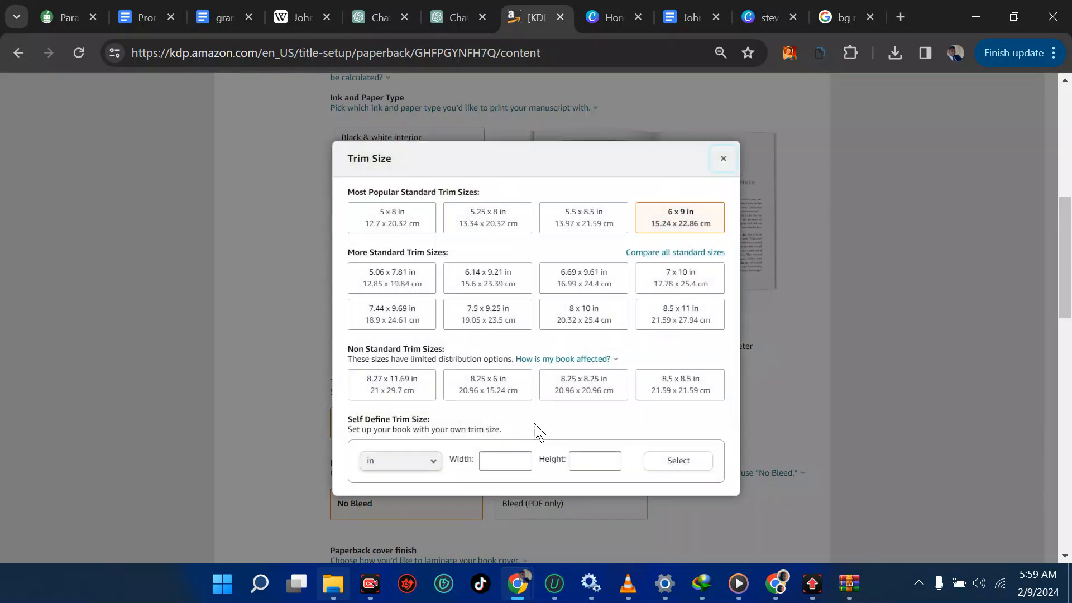
{"action": "scroll", "coordinate": [584, 276], "scroll_direction": "down", "scroll_amount": 4}
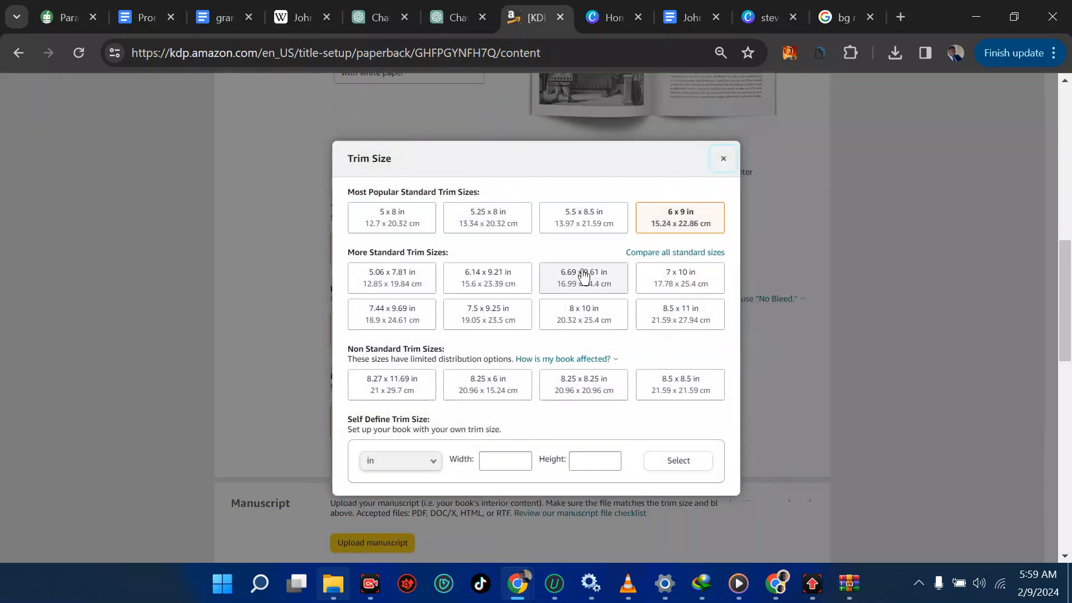
- Switch to the John Williams manuscript in Google Docs, check the paper sizes for the whole document in Page setup, and close it without applying changes
{"action": "left_click", "coordinate": [684, 17]}
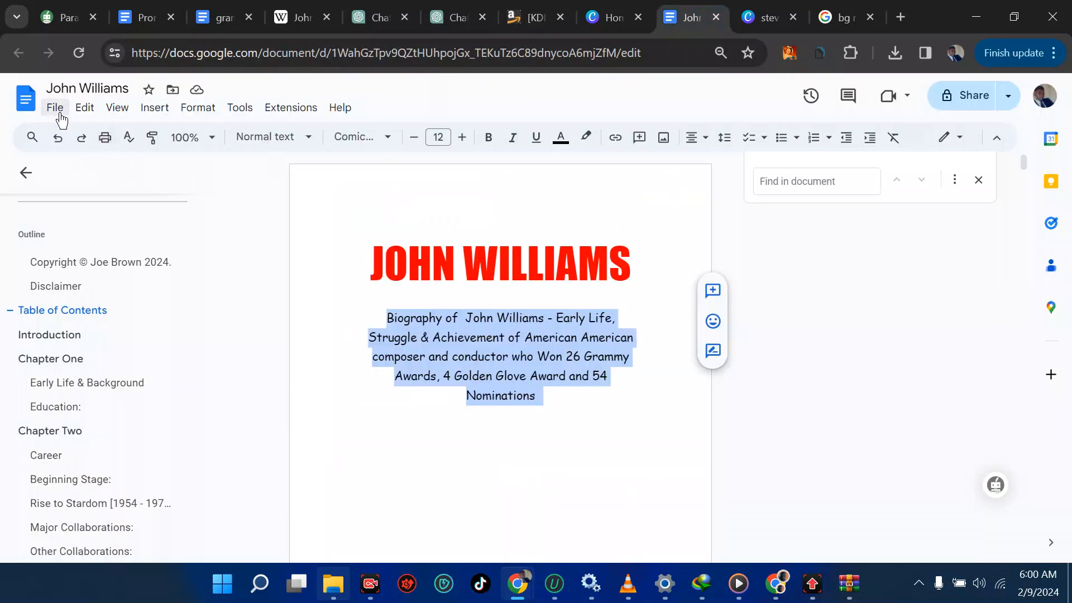
{"action": "left_click", "coordinate": [58, 112]}
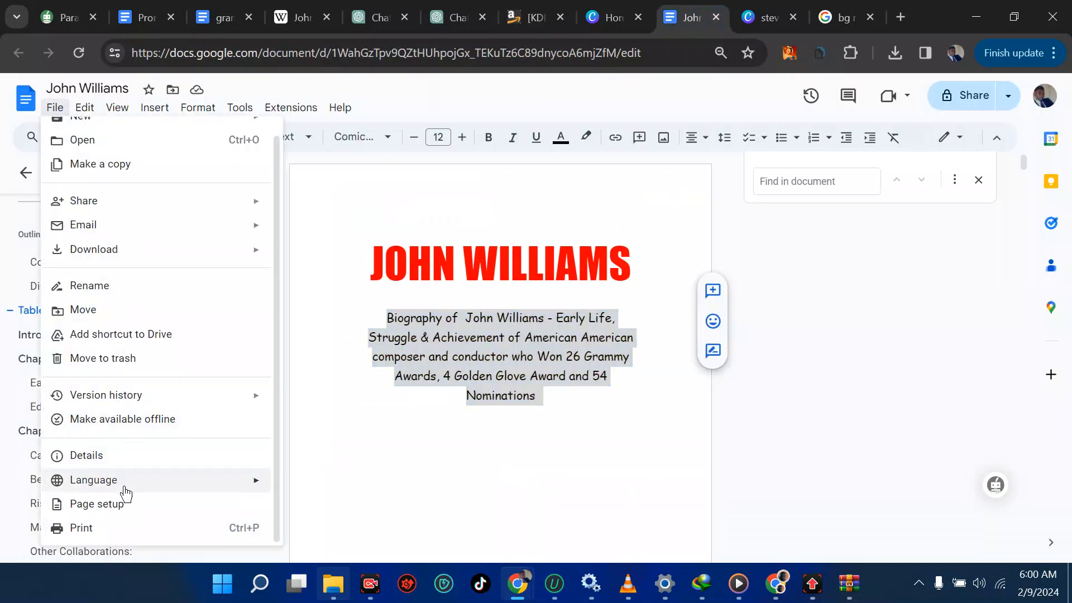
{"action": "left_click", "coordinate": [97, 504]}
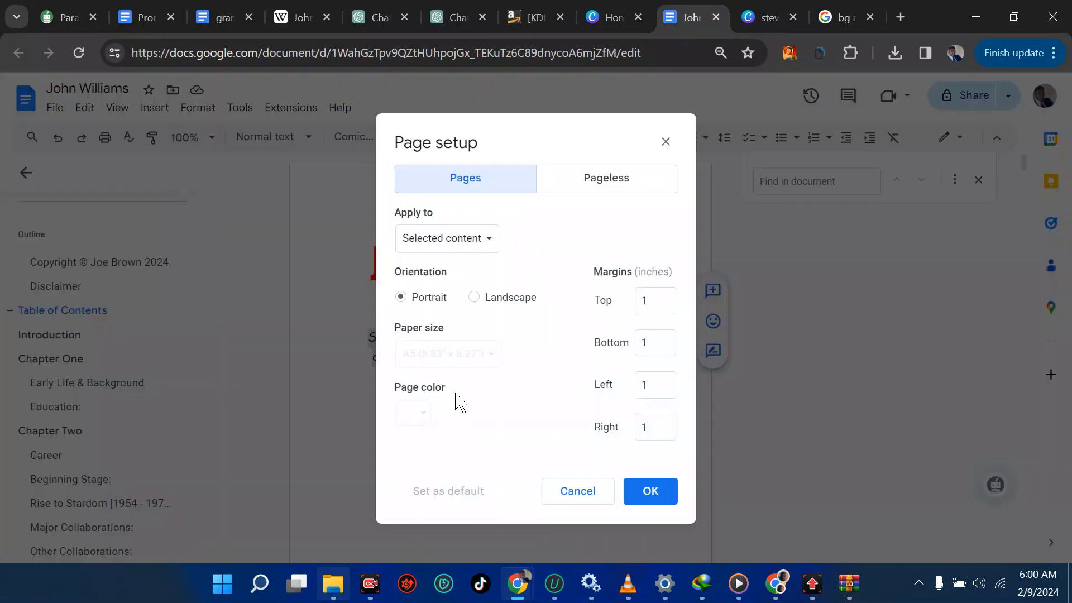
{"action": "left_click", "coordinate": [442, 254]}
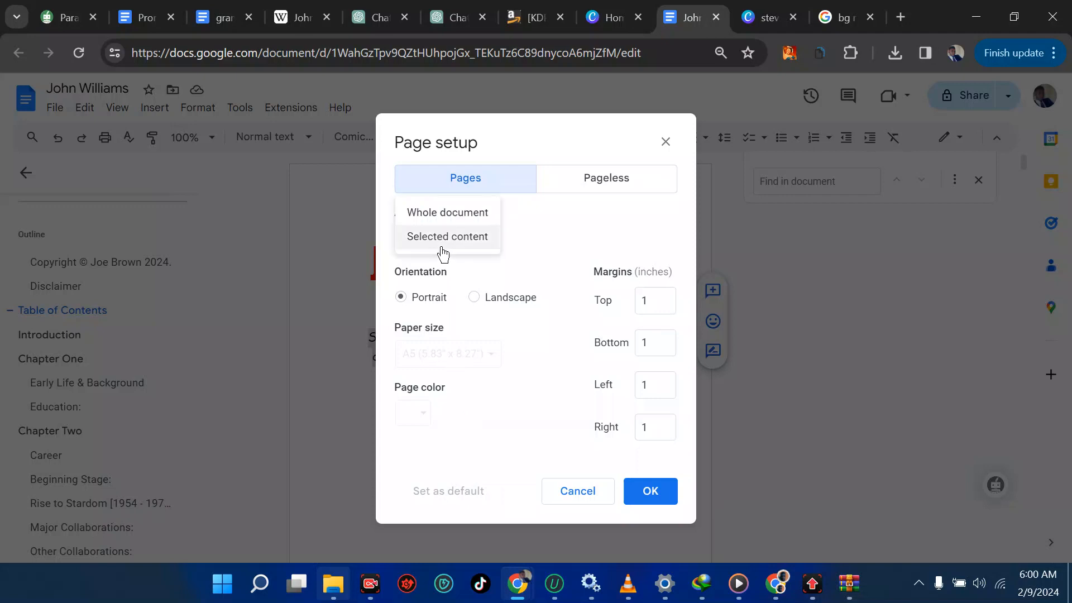
{"action": "left_click", "coordinate": [458, 215]}
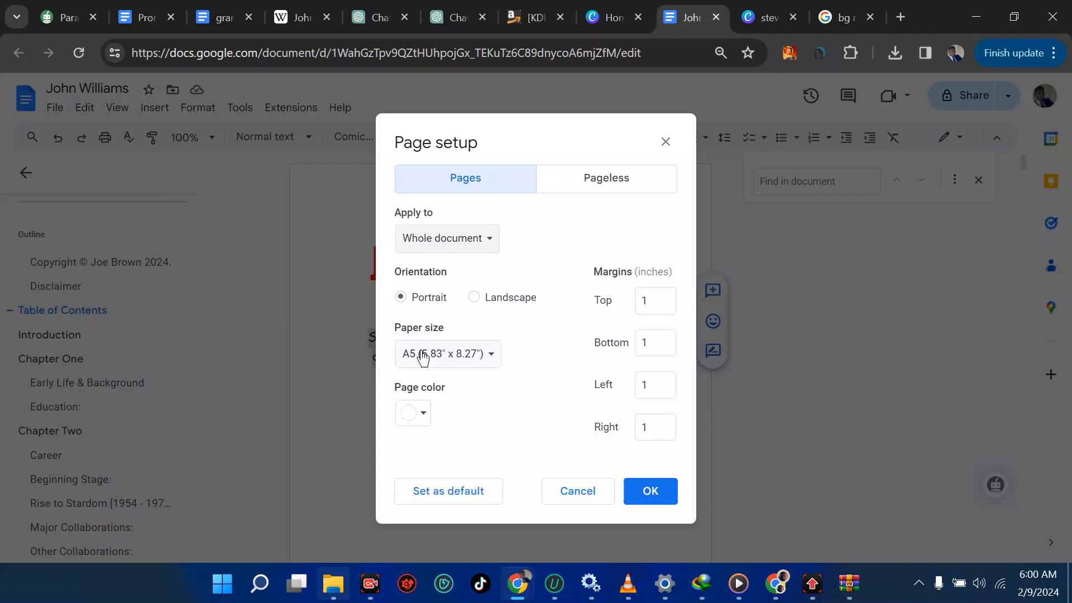
{"action": "left_click", "coordinate": [467, 366]}
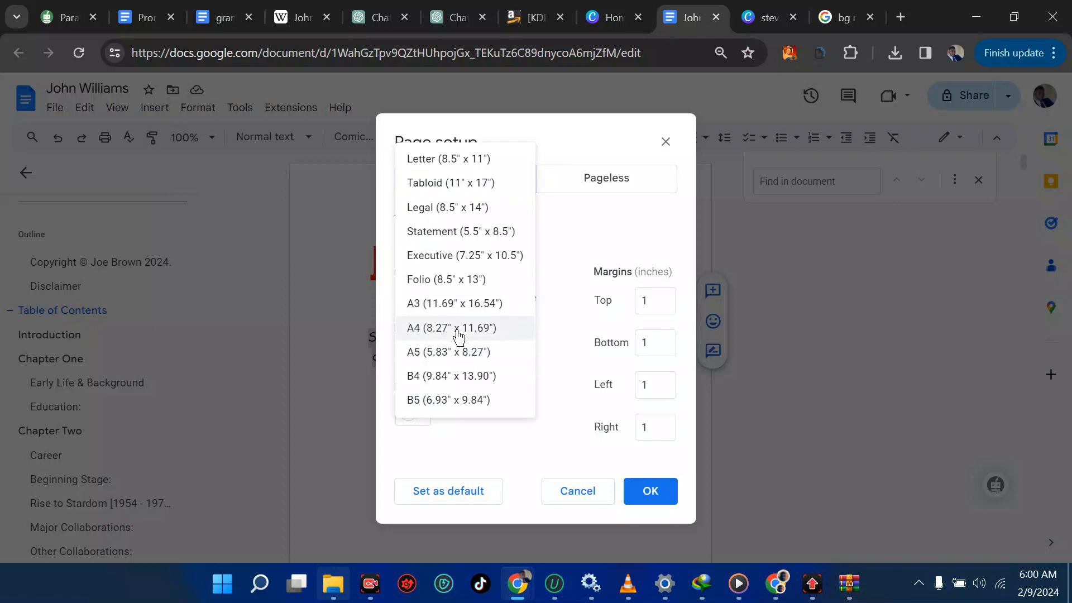
{"action": "left_click", "coordinate": [663, 144]}
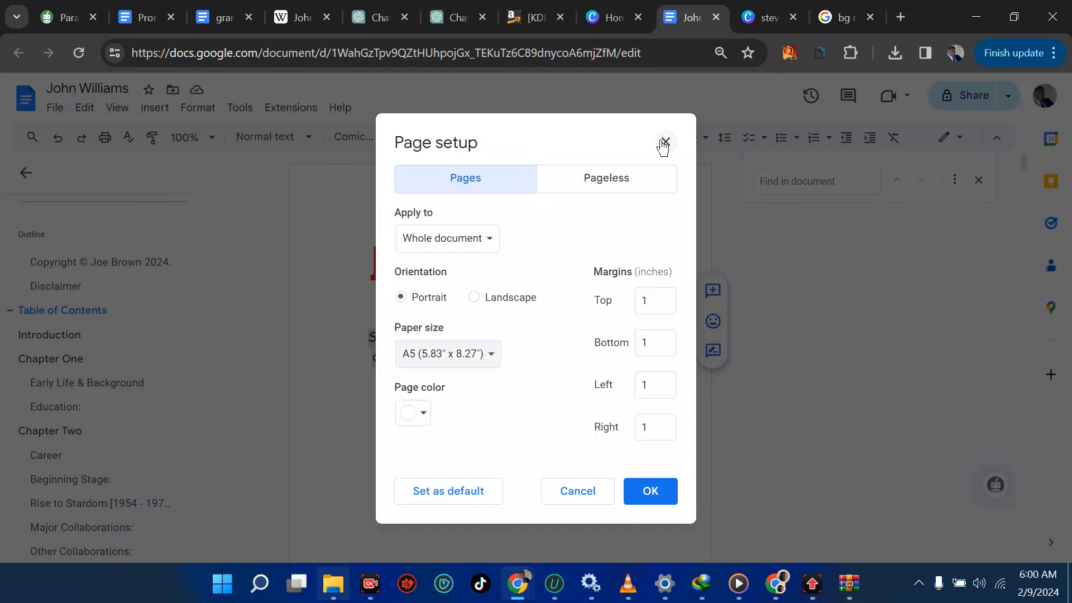
{"action": "left_click", "coordinate": [663, 144]}
- Switch back to the KDP paperback content page and review the trim size choices, keeping 6 x 9 in
{"action": "left_click", "coordinate": [544, 13]}
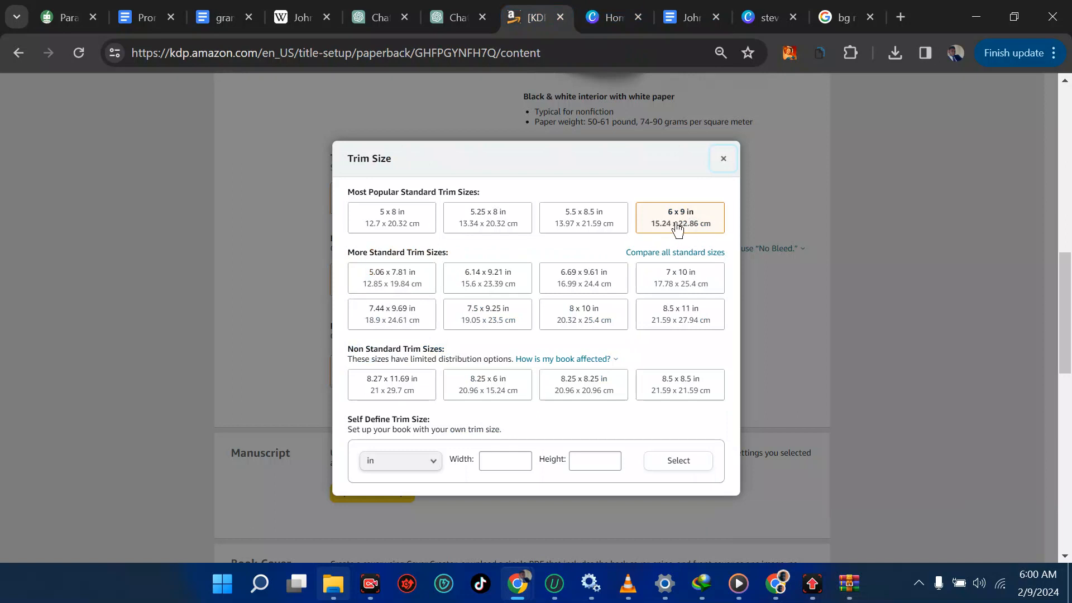
{"action": "left_click", "coordinate": [722, 160]}
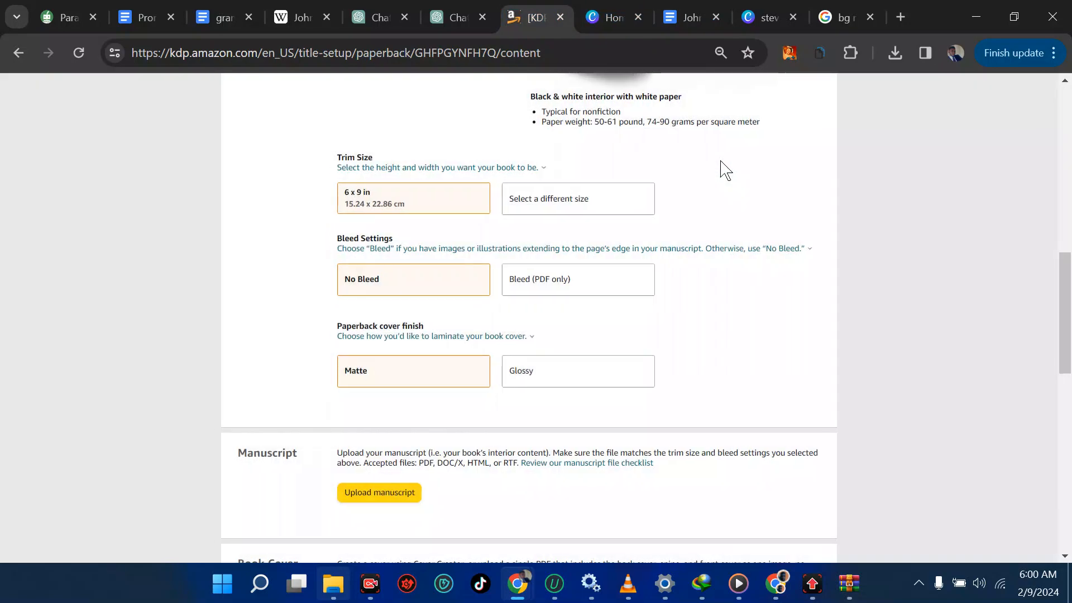
{"action": "left_click", "coordinate": [423, 205]}
{"action": "left_click", "coordinate": [531, 208]}
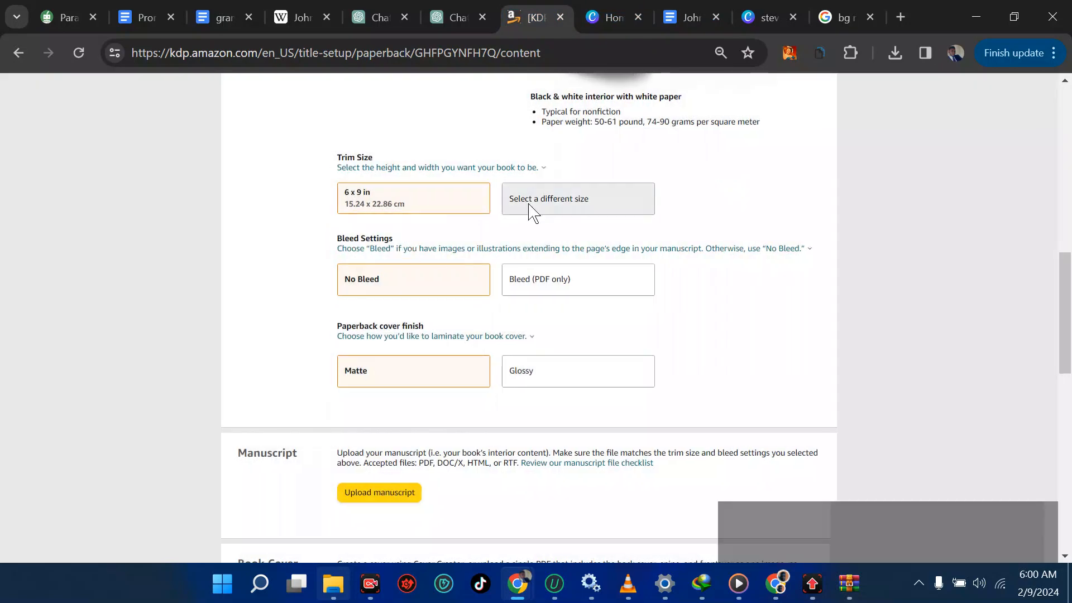
{"action": "scroll", "coordinate": [543, 282], "scroll_direction": "down", "scroll_amount": 1}
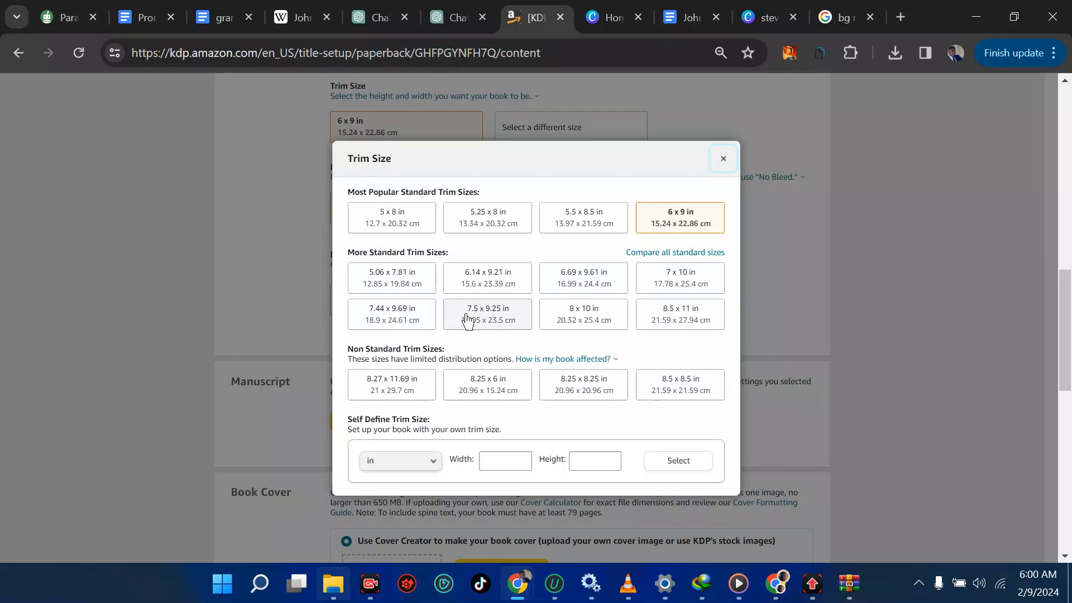
{"action": "scroll", "coordinate": [602, 312], "scroll_direction": "down", "scroll_amount": 1}
{"action": "scroll", "coordinate": [619, 438], "scroll_direction": "up", "scroll_amount": 1}
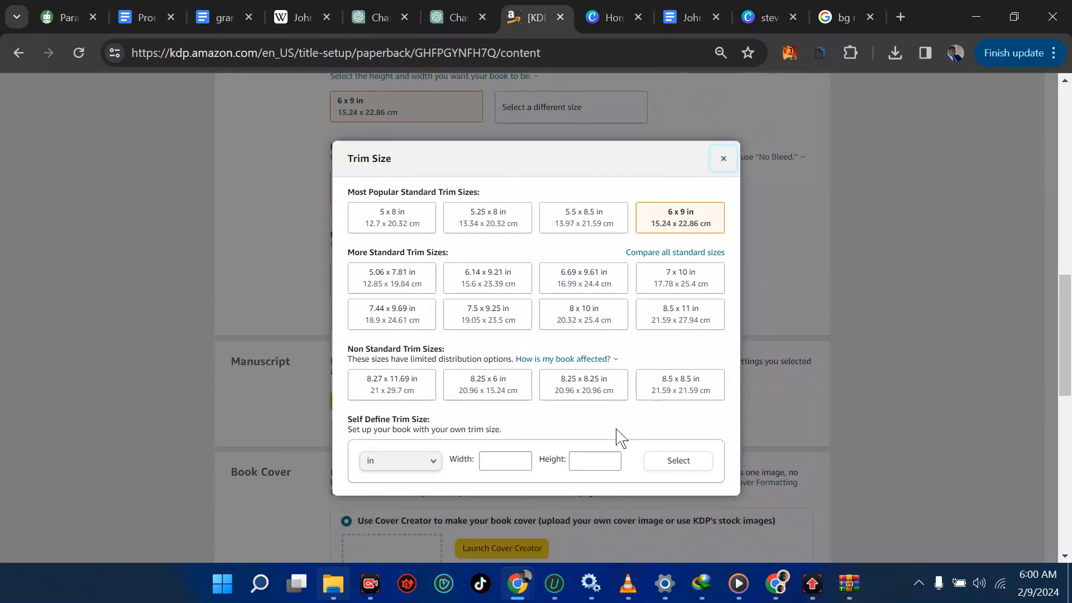
{"action": "left_click", "coordinate": [716, 170]}
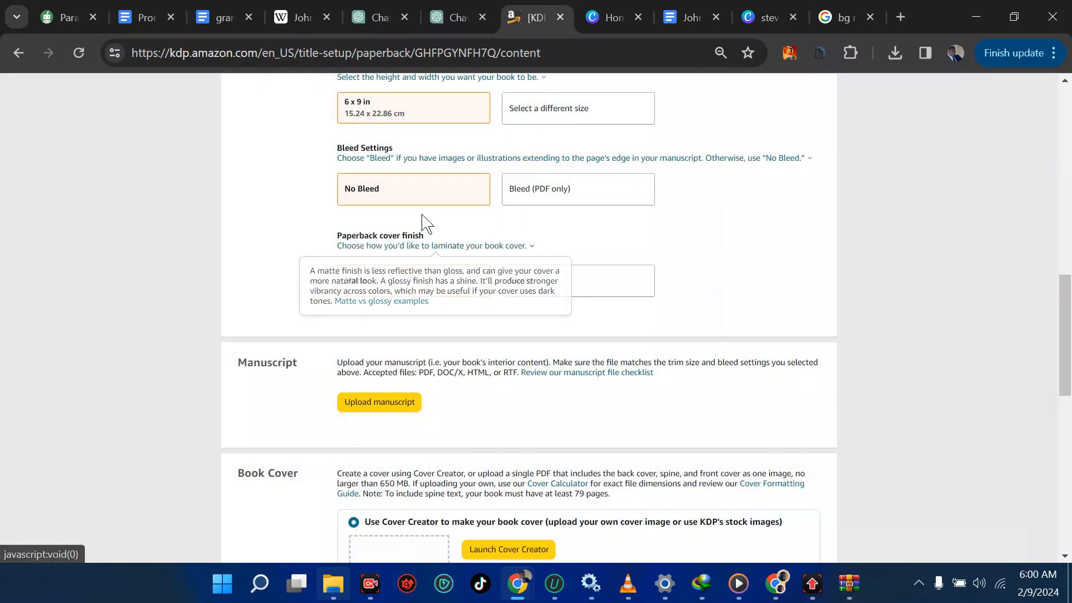
- Set the bleed to Bleed (PDF only) and upload the John Williams PDF from the desktop as the manuscript
{"action": "left_click", "coordinate": [558, 197]}
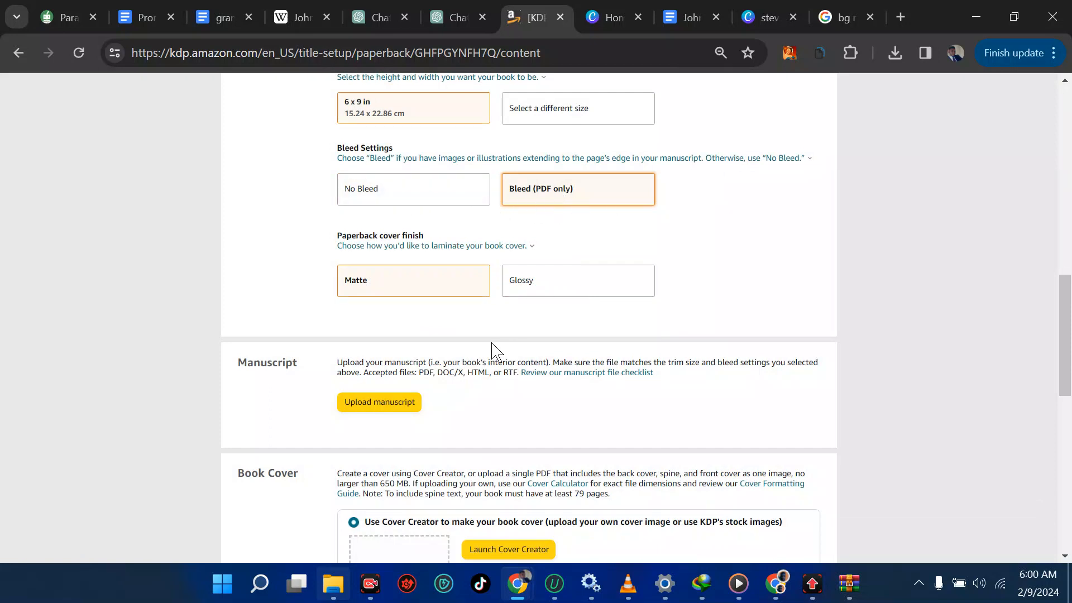
{"action": "left_click", "coordinate": [380, 406]}
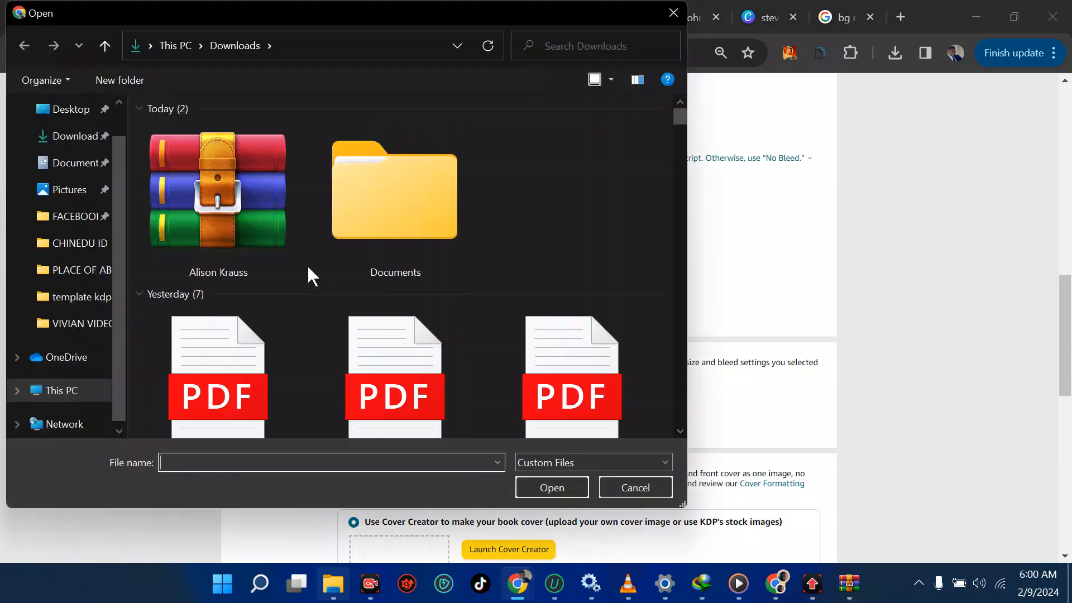
{"action": "left_click", "coordinate": [92, 206]}
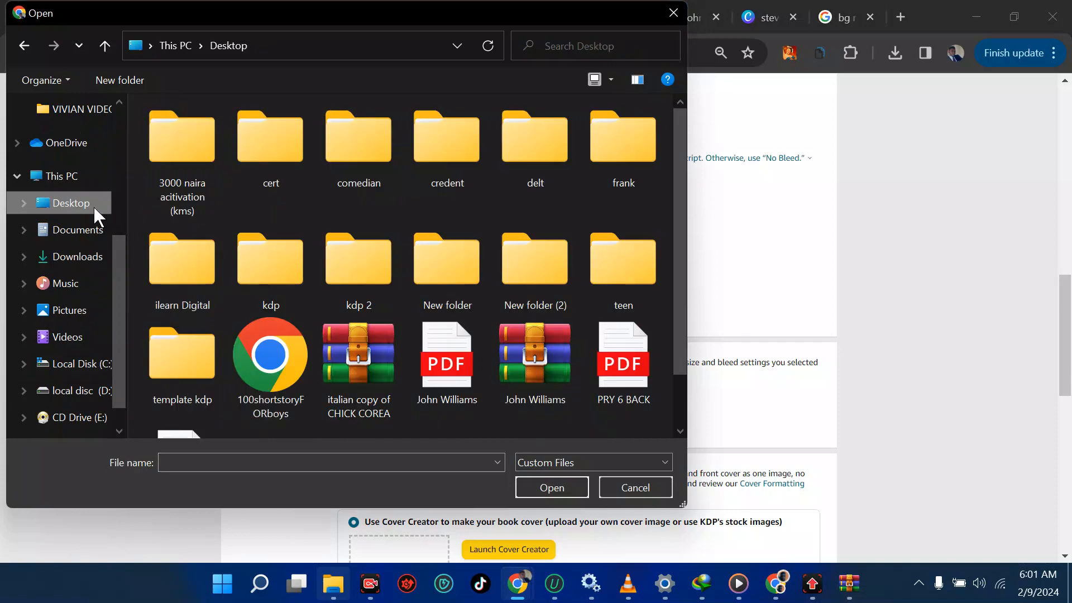
{"action": "double_click", "coordinate": [470, 364]}
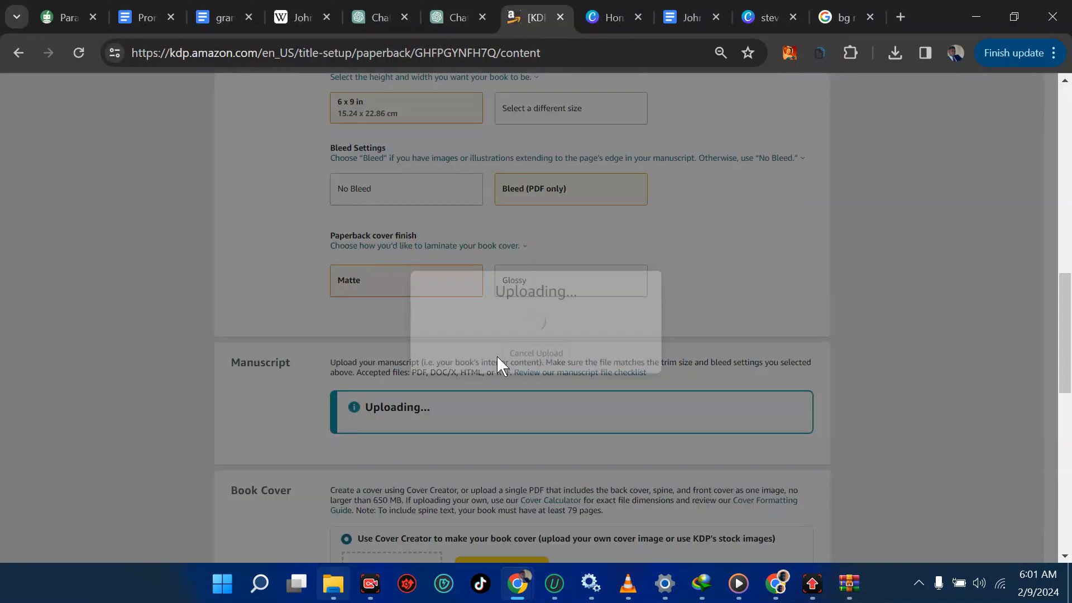
{"action": "scroll", "coordinate": [537, 373], "scroll_direction": "down", "scroll_amount": 3}
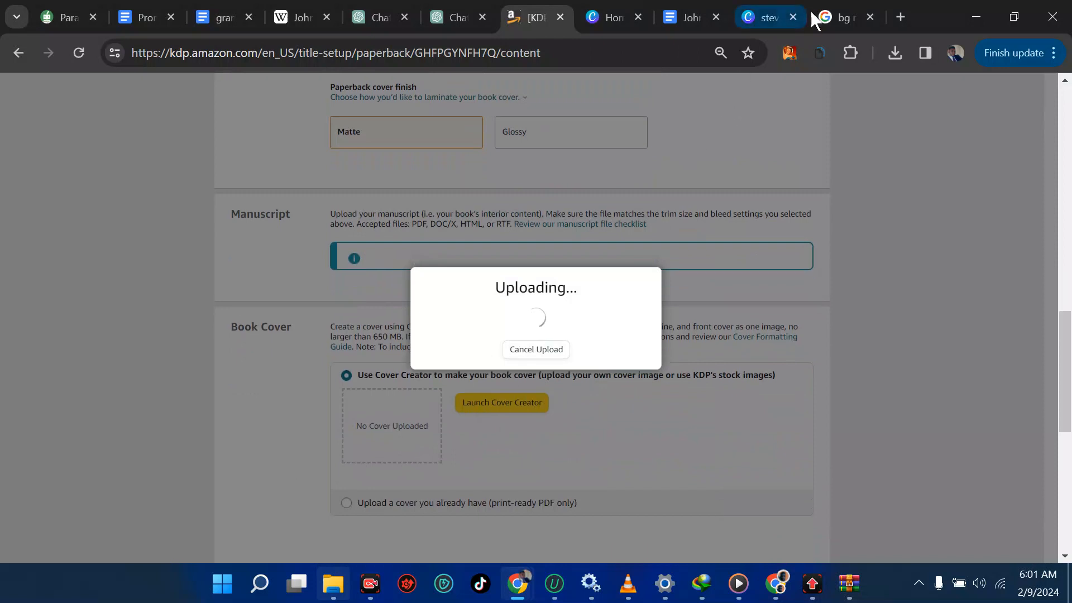
- Search Google for "book cover calculator" in the background remover search tab and open the KDP Cover Calculator
{"action": "left_click", "coordinate": [832, 17]}
{"action": "left_click", "coordinate": [680, 53]}
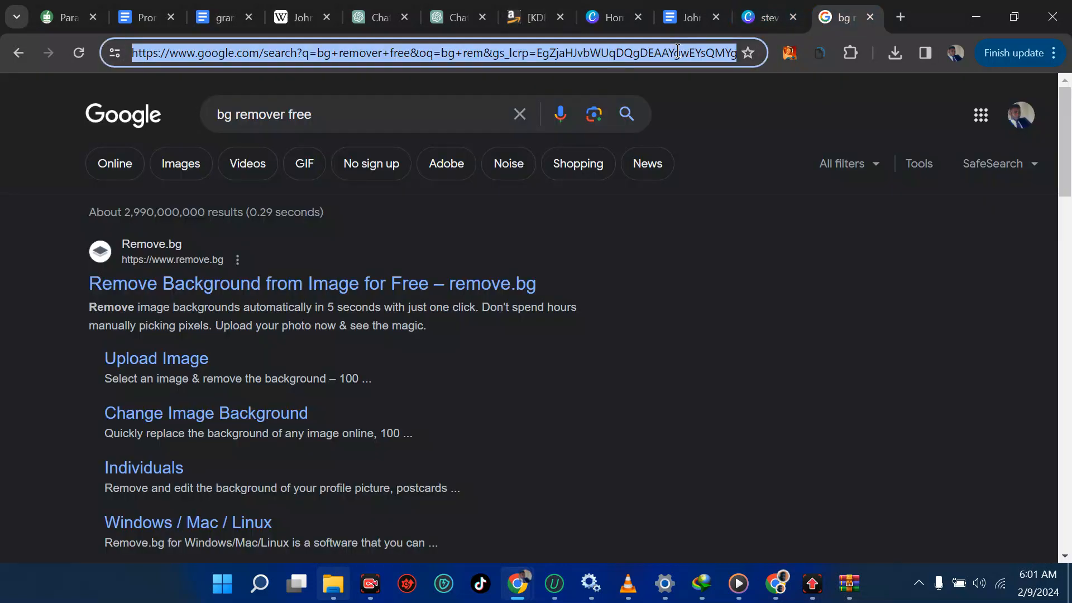
{"action": "type", "text": "book cover calculator"}
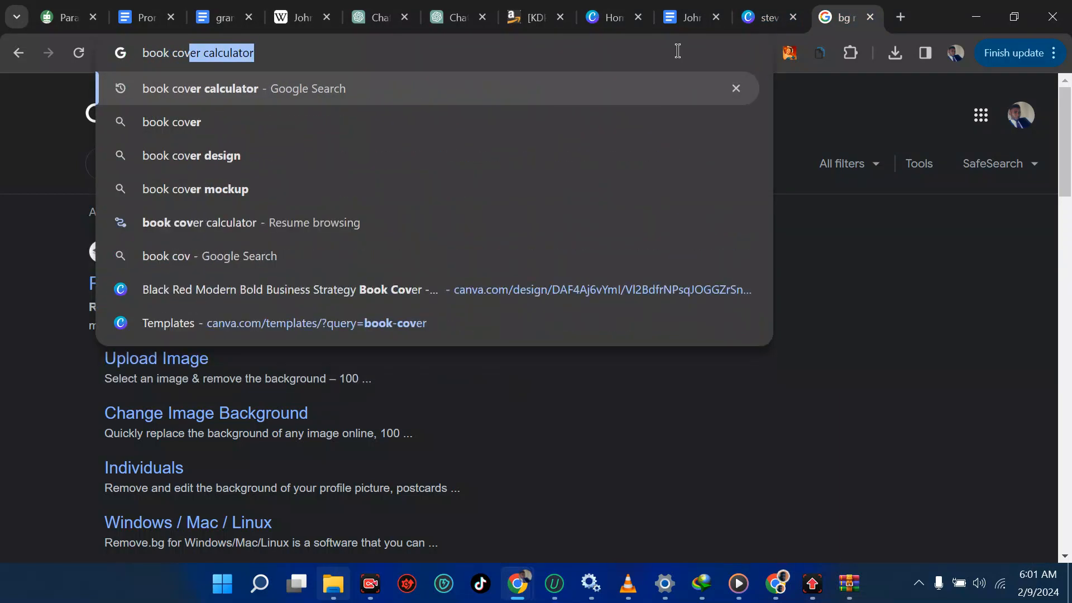
{"action": "key", "text": "Return"}
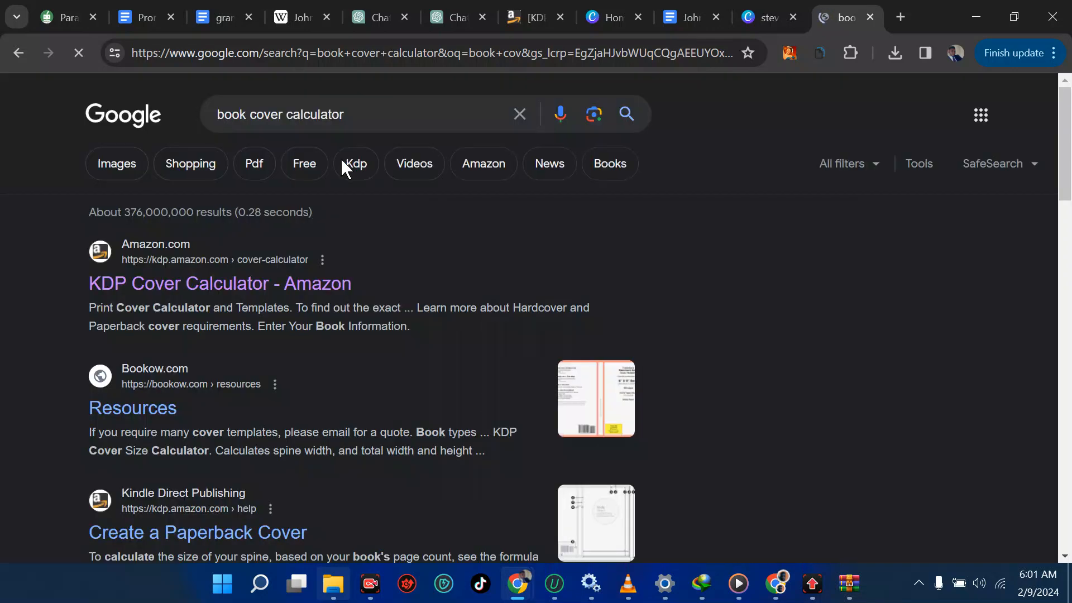
{"action": "left_click", "coordinate": [245, 287]}
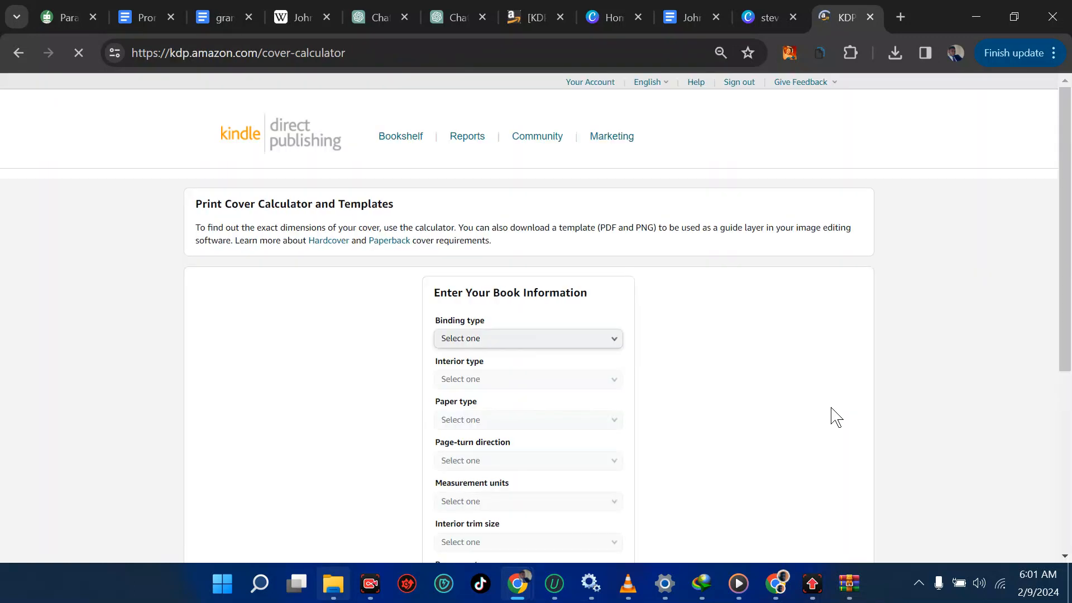
- Set the cover calculator's binding type to Paperback, interior type to Black & white and paper type to White paper
{"action": "left_click", "coordinate": [569, 351]}
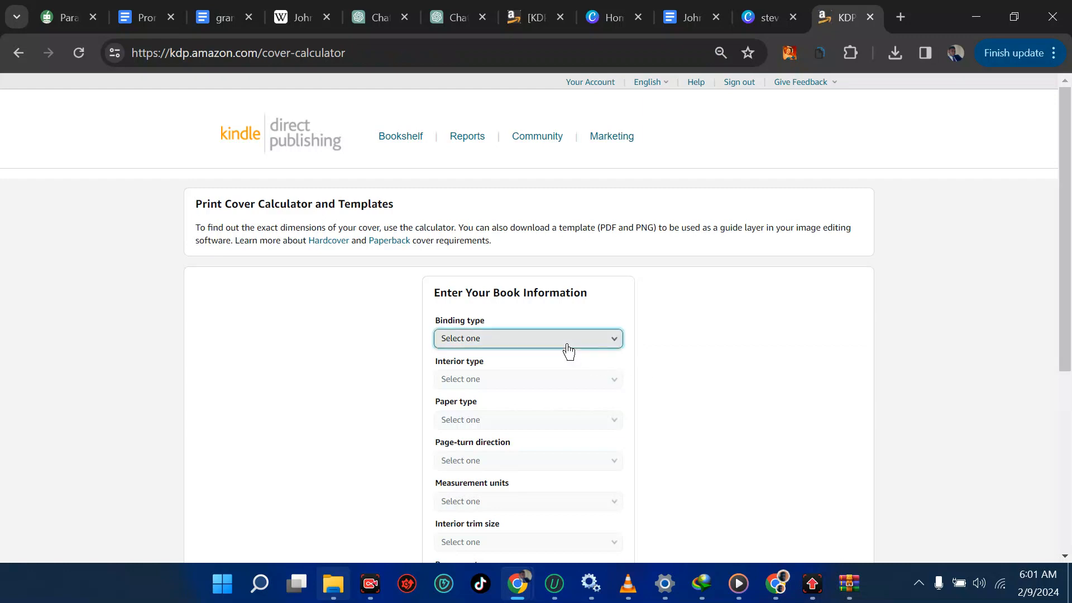
{"action": "left_click", "coordinate": [545, 345]}
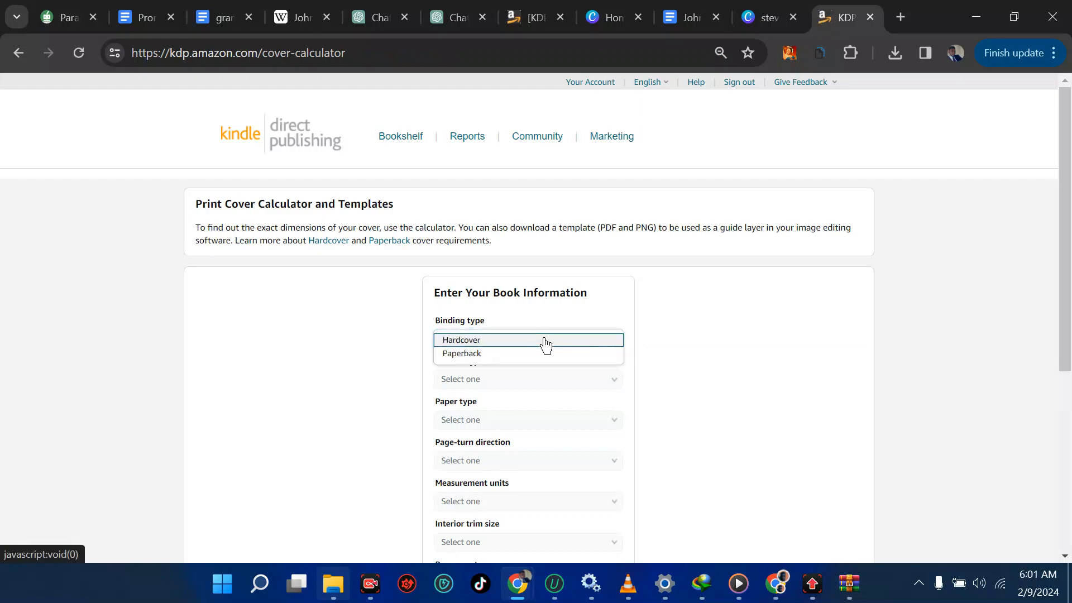
{"action": "left_click", "coordinate": [500, 362]}
{"action": "left_click", "coordinate": [479, 377]}
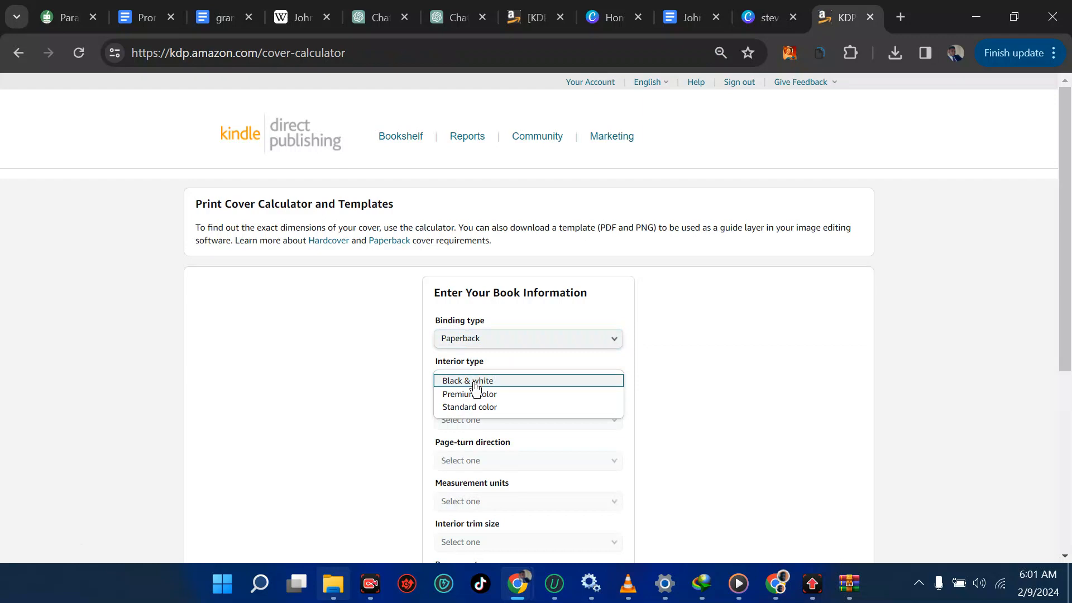
{"action": "left_click", "coordinate": [474, 382]}
{"action": "left_click", "coordinate": [473, 424]}
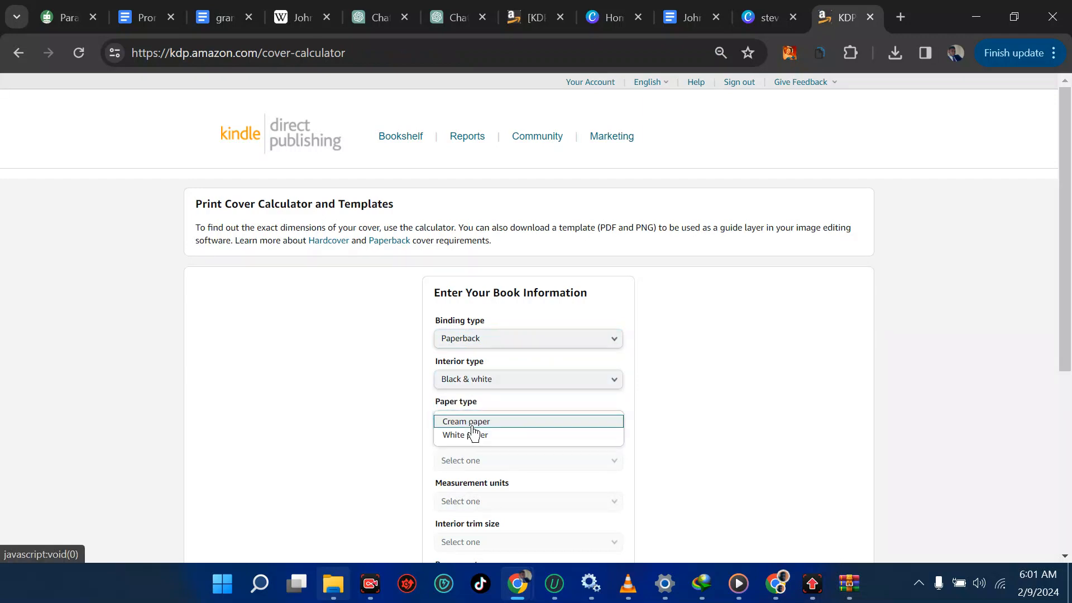
{"action": "left_click", "coordinate": [476, 436]}
- Set the page-turn direction to Left to Right and the measurement units to Inches
{"action": "scroll", "coordinate": [504, 419], "scroll_direction": "down", "scroll_amount": 1}
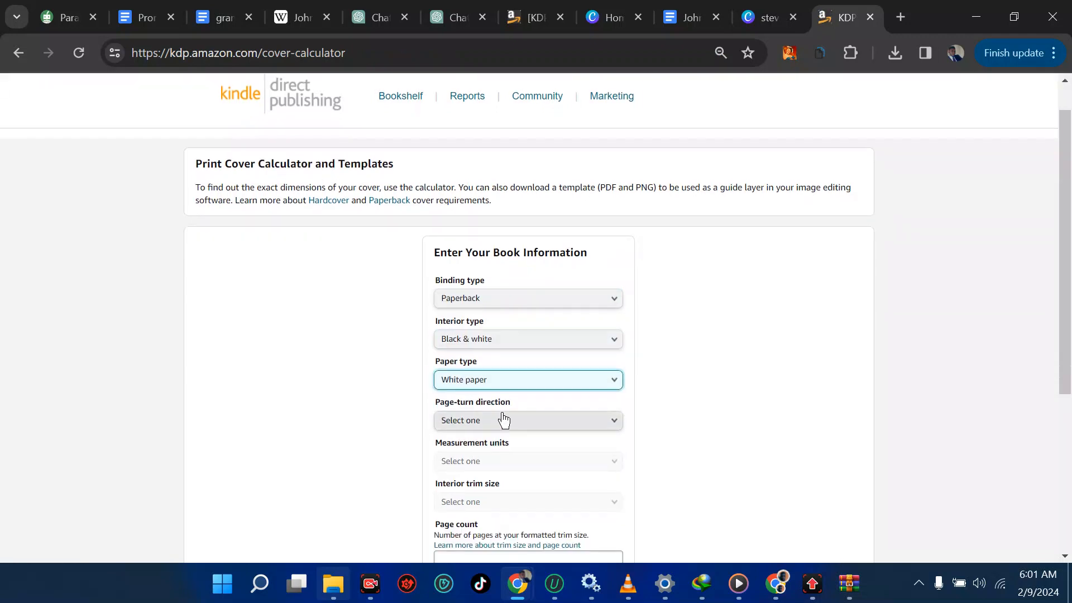
{"action": "left_click", "coordinate": [504, 420]}
{"action": "left_click", "coordinate": [490, 424]}
{"action": "scroll", "coordinate": [490, 423], "scroll_direction": "down", "scroll_amount": 1}
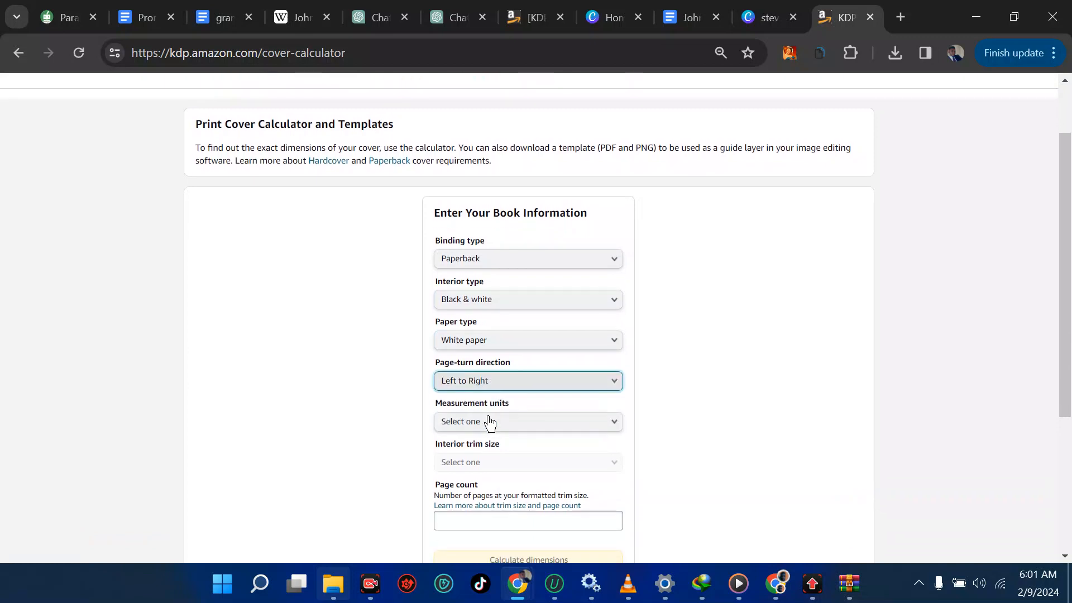
{"action": "left_click", "coordinate": [484, 421]}
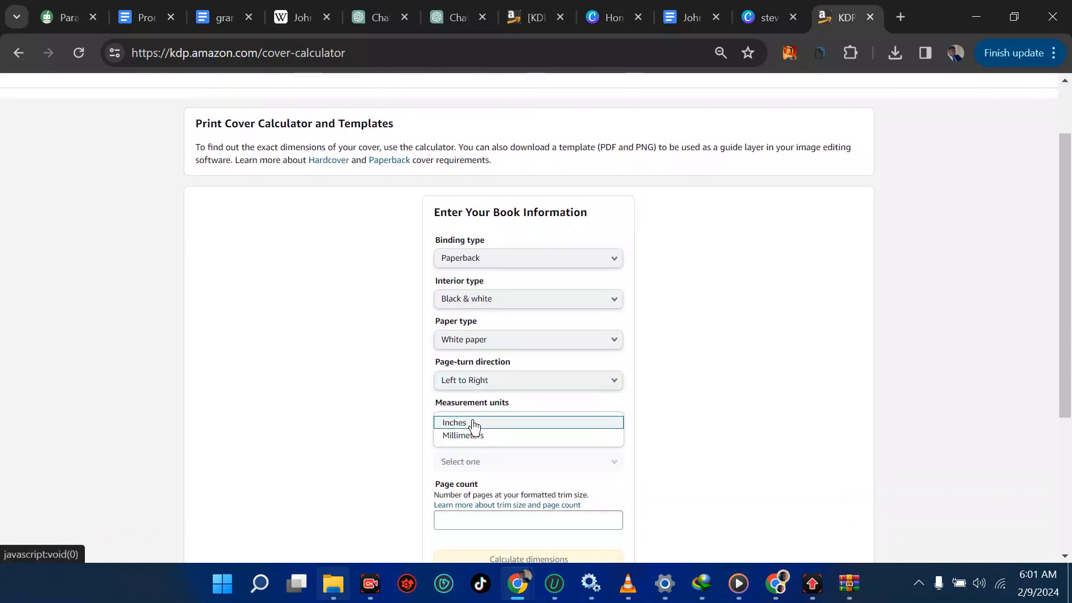
{"action": "left_click", "coordinate": [473, 424]}
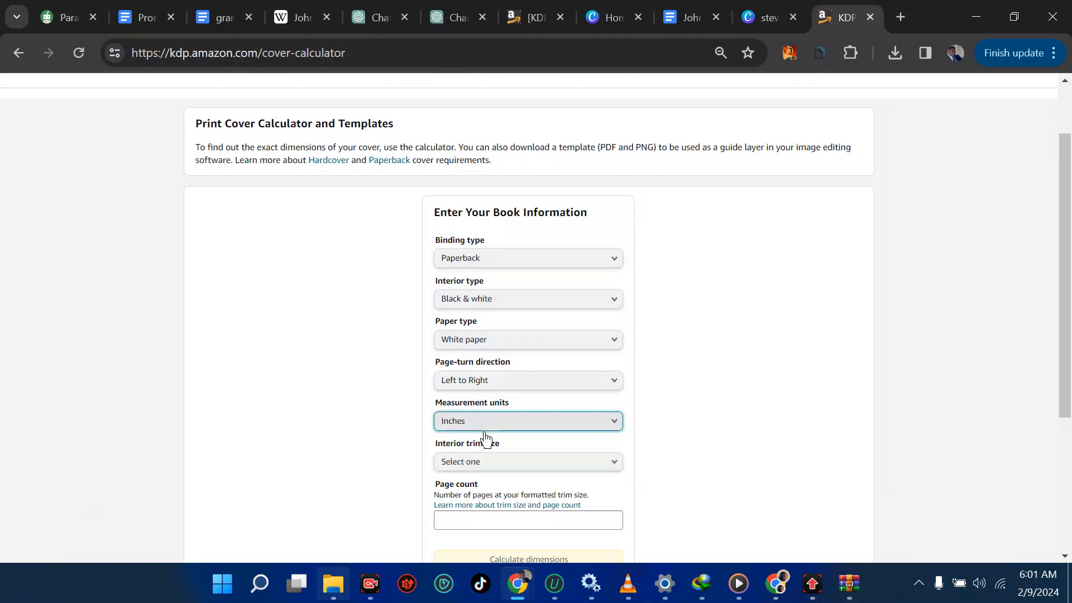
- Set the interior trim size to 6 x 9 in and check the page count in the John Williams Google Doc
{"action": "left_click", "coordinate": [493, 461]}
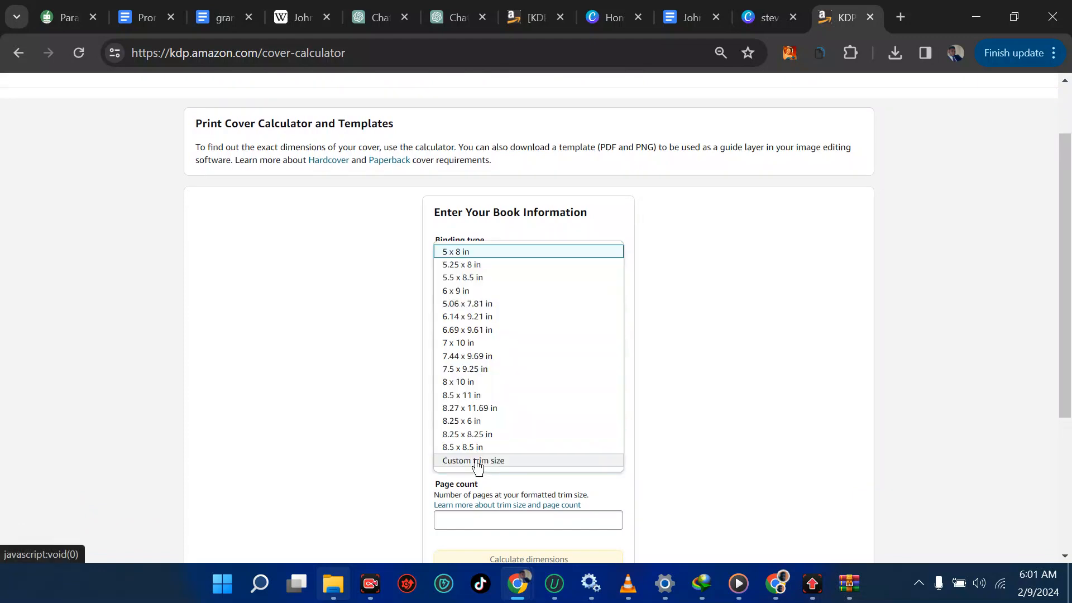
{"action": "left_click", "coordinate": [483, 292]}
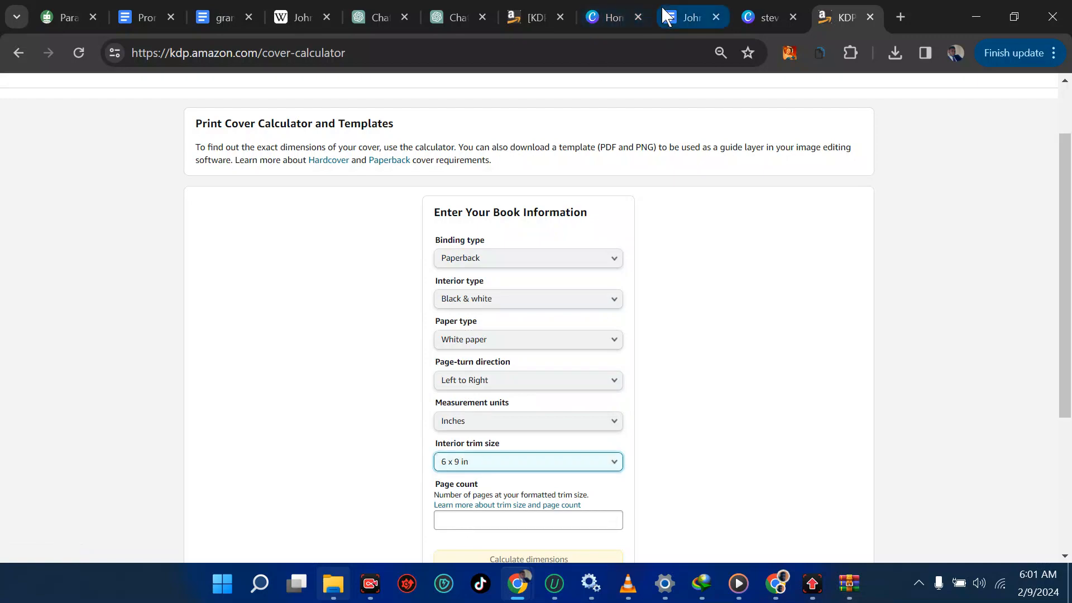
{"action": "left_click", "coordinate": [691, 17]}
{"action": "scroll", "coordinate": [608, 256], "scroll_direction": "down", "scroll_amount": 15}
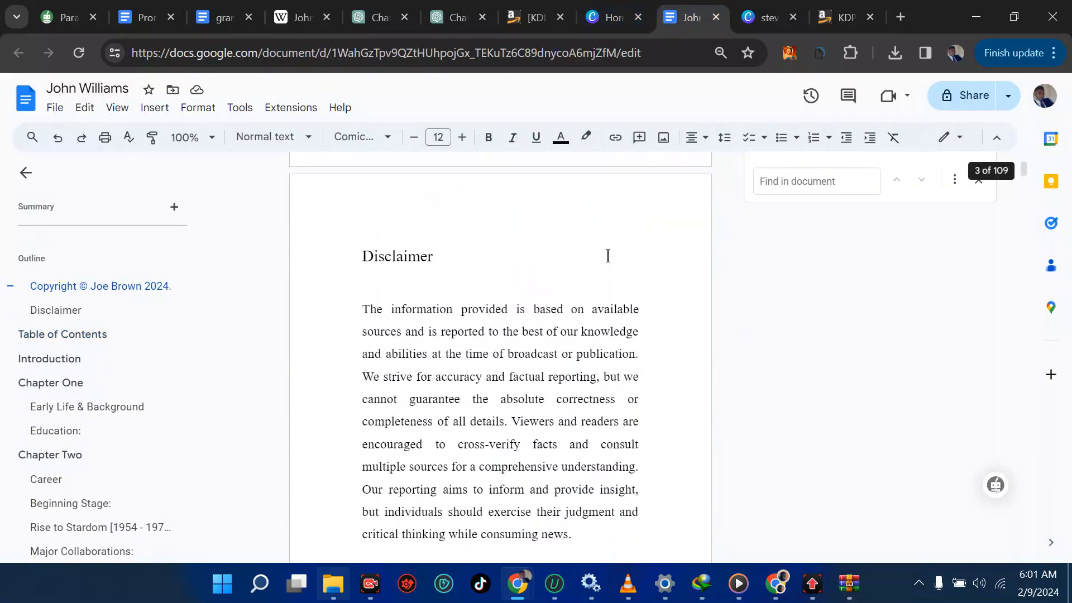
{"action": "scroll", "coordinate": [608, 333], "scroll_direction": "down", "scroll_amount": 2}
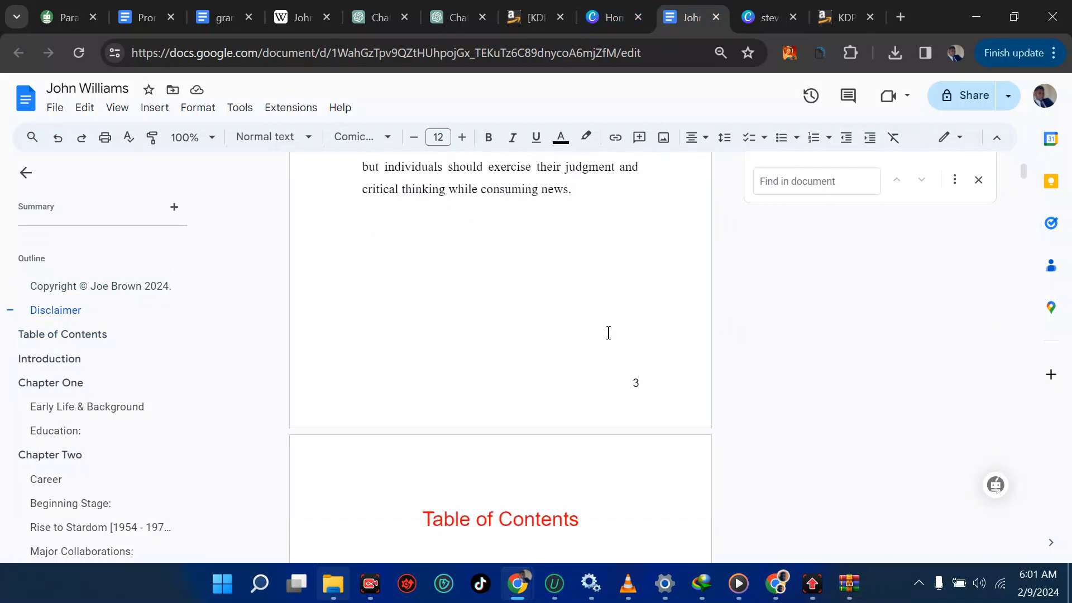
{"action": "scroll", "coordinate": [608, 337], "scroll_direction": "up", "scroll_amount": 3}
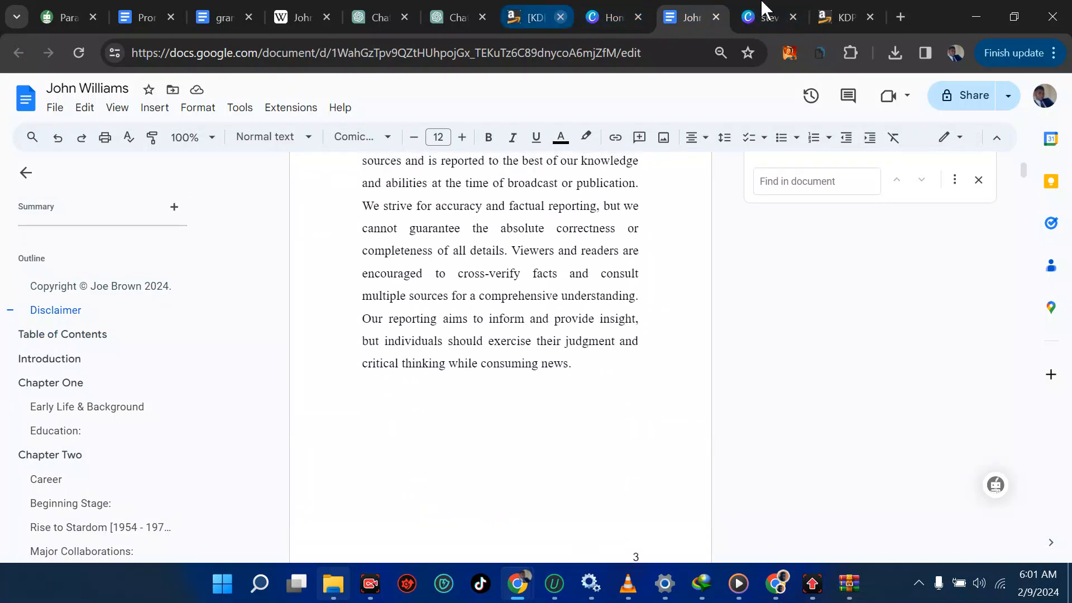
- Set the cover calculator's page count to 112 and calculate the cover dimensions
{"action": "left_click", "coordinate": [843, 17]}
{"action": "left_click", "coordinate": [489, 517]}
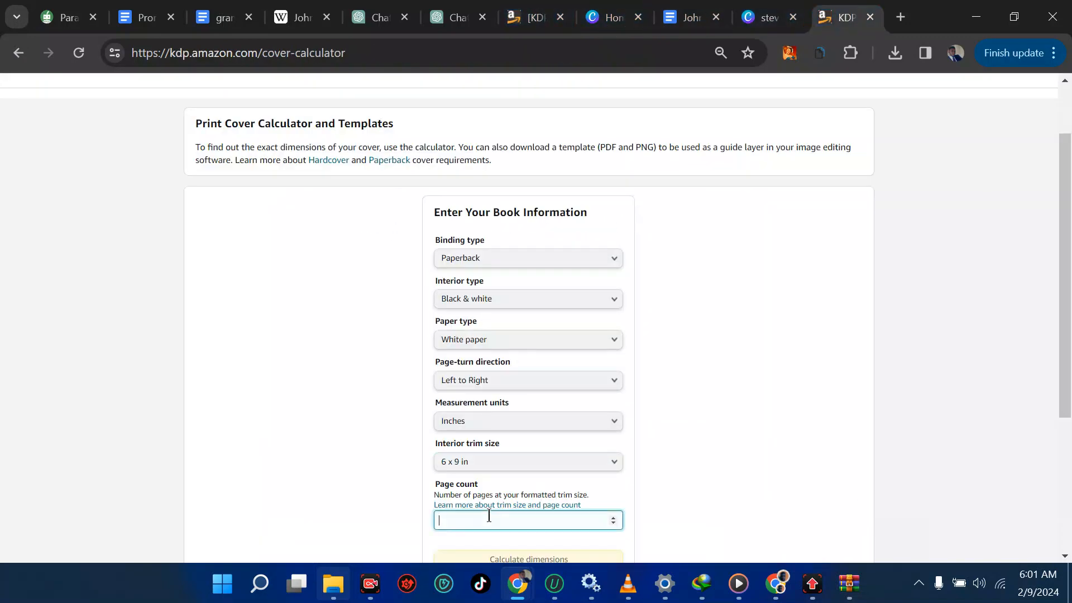
{"action": "scroll", "coordinate": [489, 514], "scroll_direction": "down", "scroll_amount": 3}
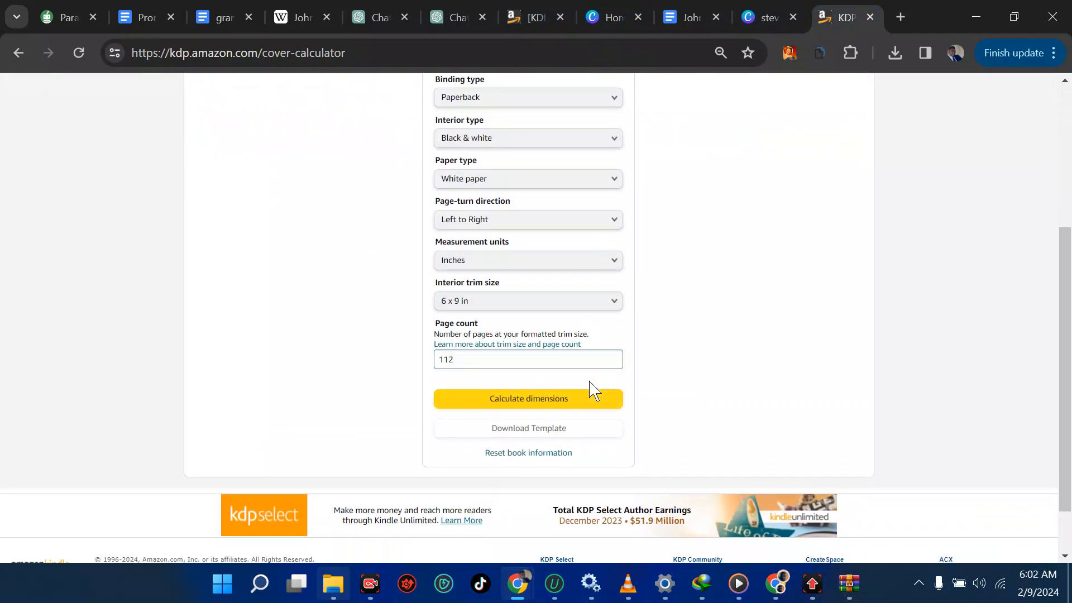
{"action": "left_click", "coordinate": [554, 399]}
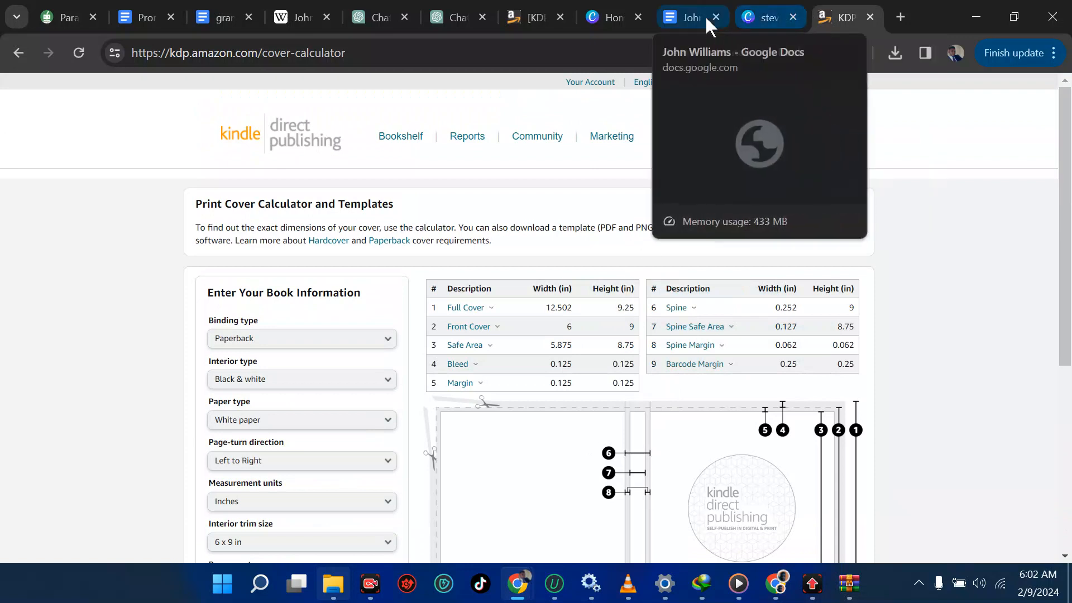
- Switch to Canva, leave the open book cover for the home page and start a custom-size design
{"action": "left_click", "coordinate": [760, 17]}
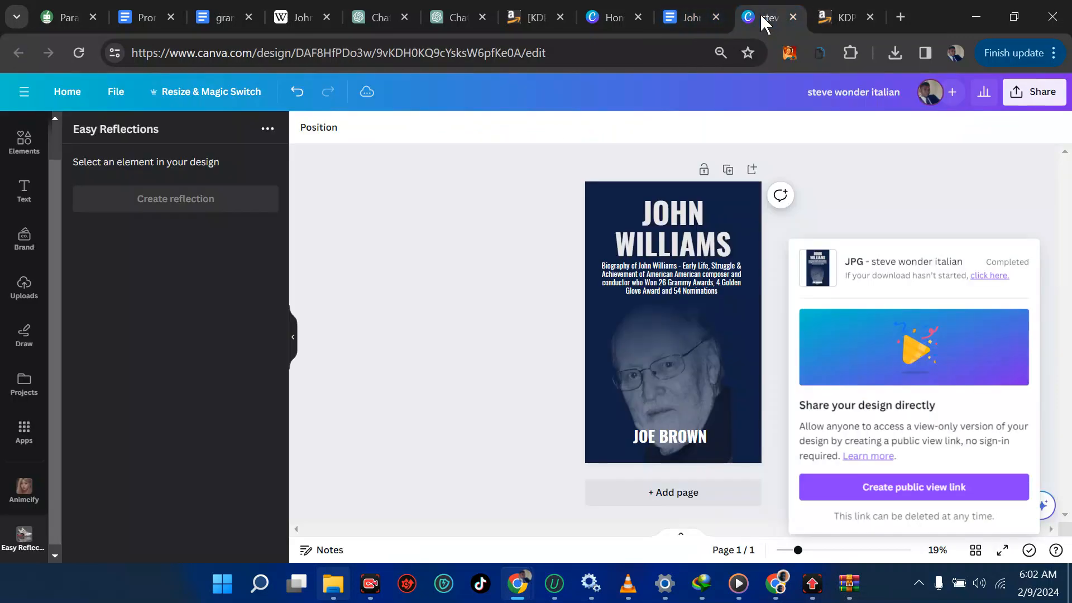
{"action": "left_click", "coordinate": [80, 99]}
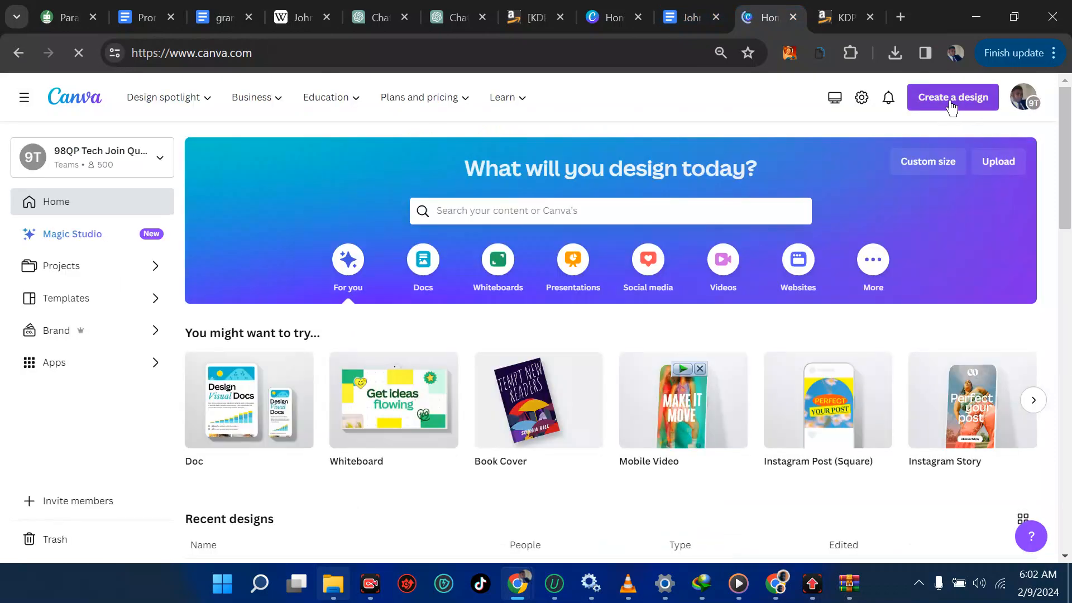
{"action": "left_click", "coordinate": [950, 106]}
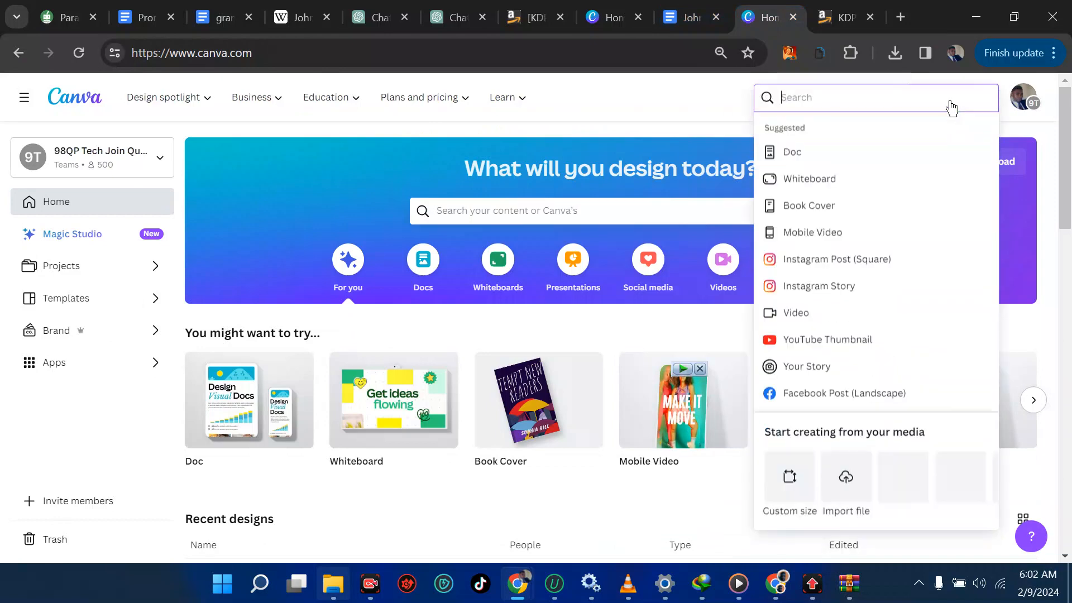
{"action": "left_click", "coordinate": [789, 476]}
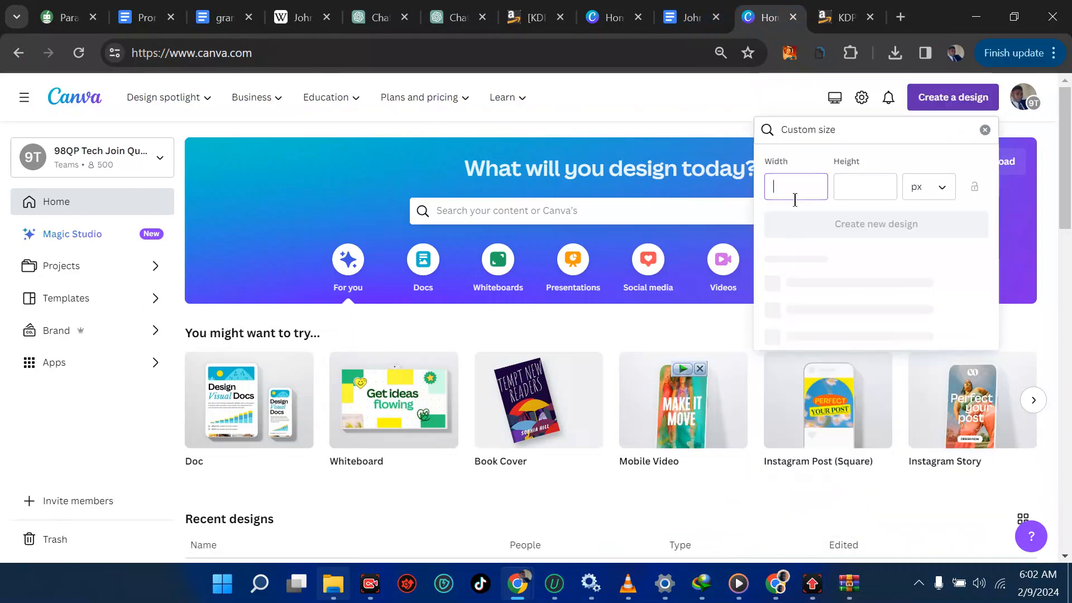
- Set the custom design's units to inches and its width to 12.502, copied from the calculator's full cover width
{"action": "left_click", "coordinate": [839, 3]}
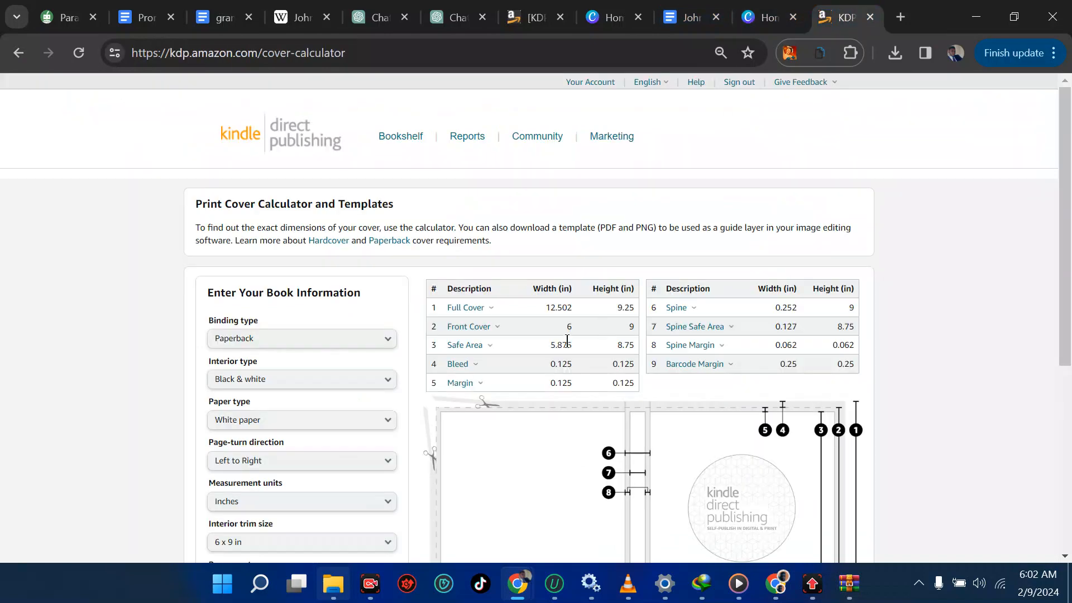
{"action": "left_click_drag", "start_coordinate": [572, 308], "coordinate": [548, 314]}
{"action": "key", "text": "ctrl+c"}
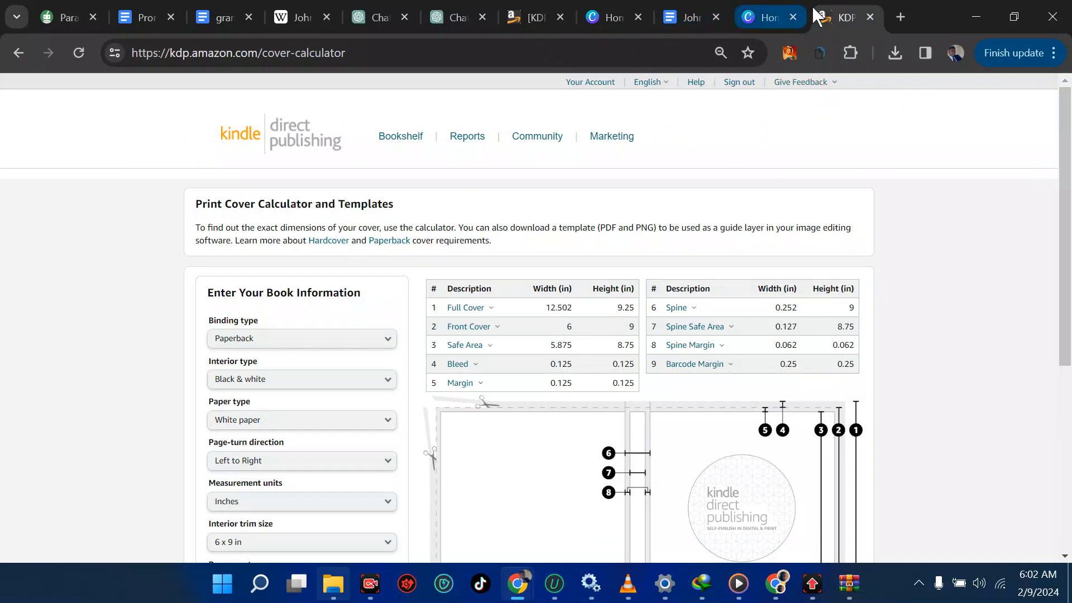
{"action": "left_click", "coordinate": [769, 17]}
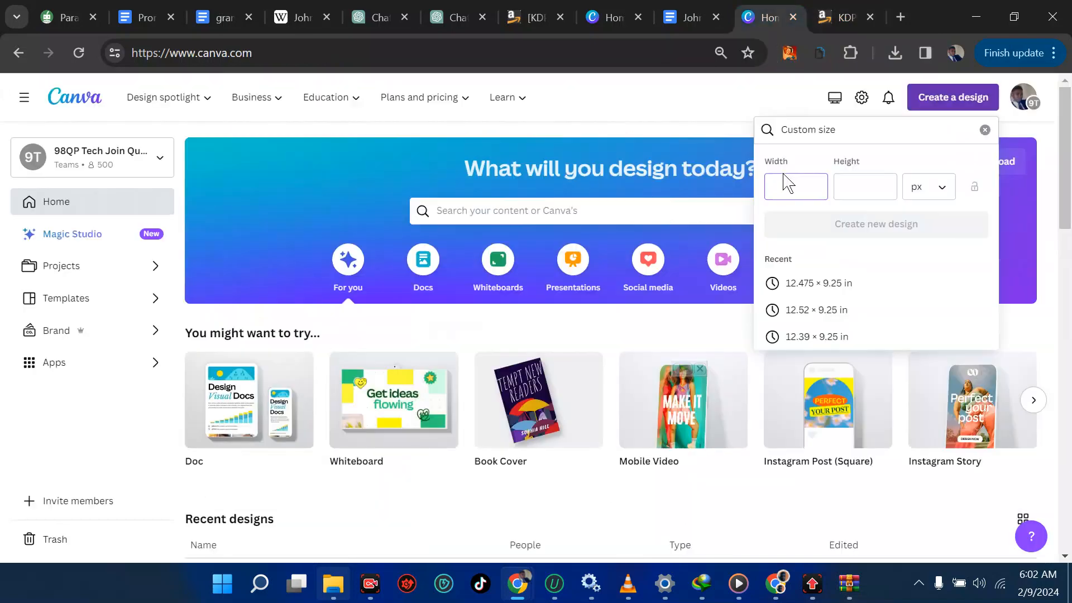
{"action": "left_click", "coordinate": [918, 191]}
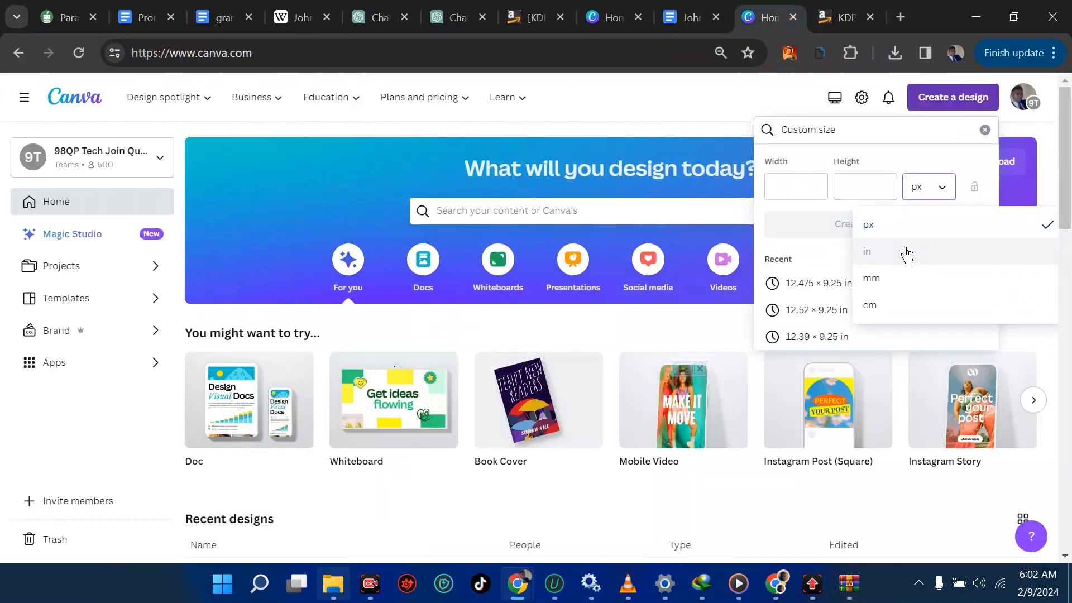
{"action": "left_click", "coordinate": [905, 254]}
{"action": "left_click", "coordinate": [817, 190]}
{"action": "key", "text": "ctrl+v"}
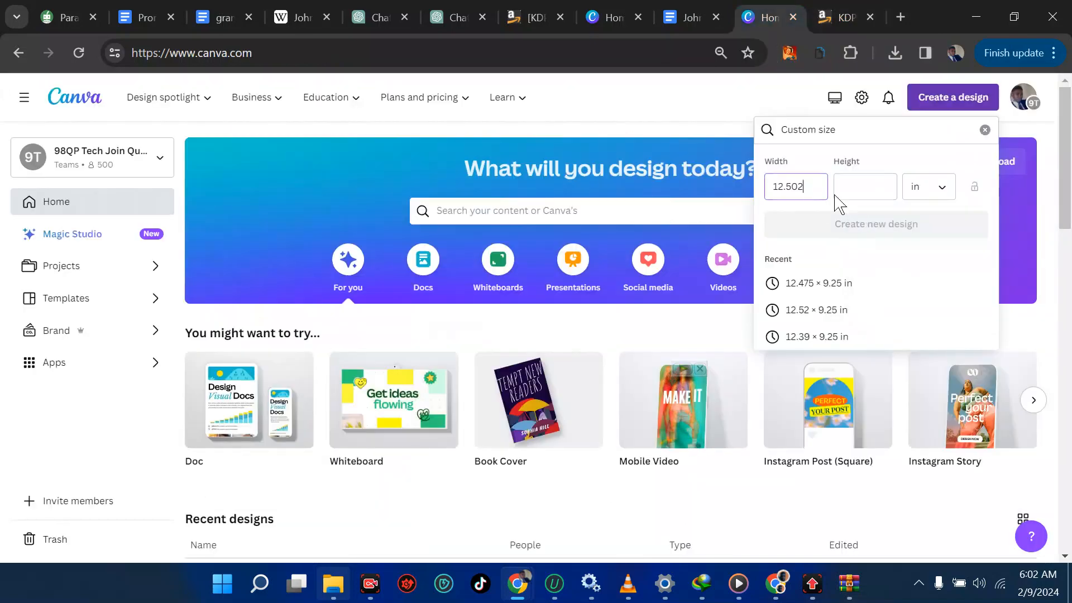
- Set the custom design's height to 9.25 in and create the new design
{"action": "left_click", "coordinate": [872, 187]}
{"action": "type", "text": "9."}
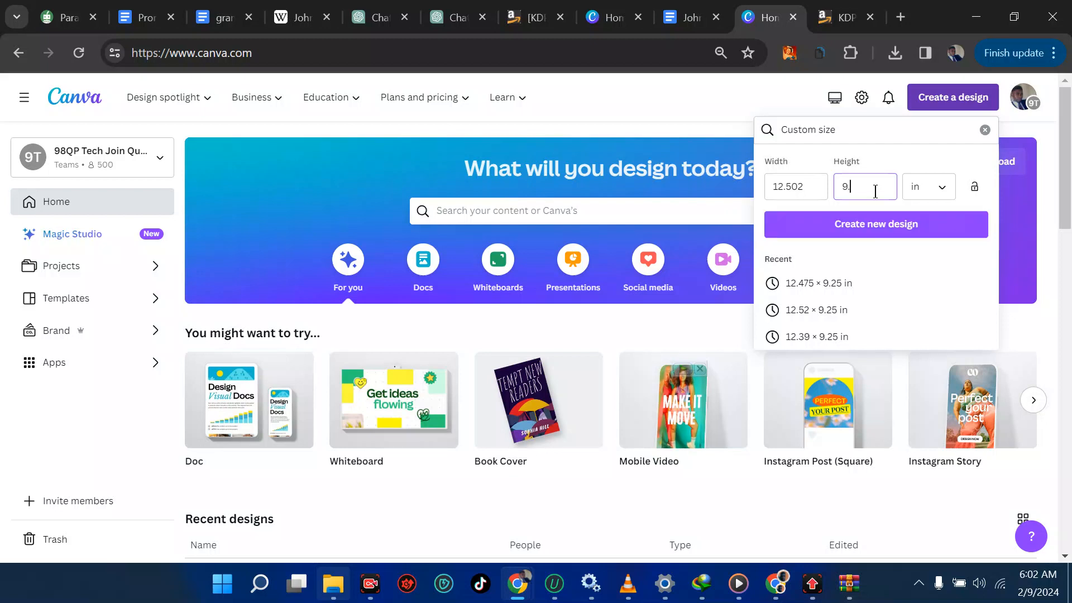
{"action": "type", "text": "25"}
{"action": "left_click", "coordinate": [876, 224]}
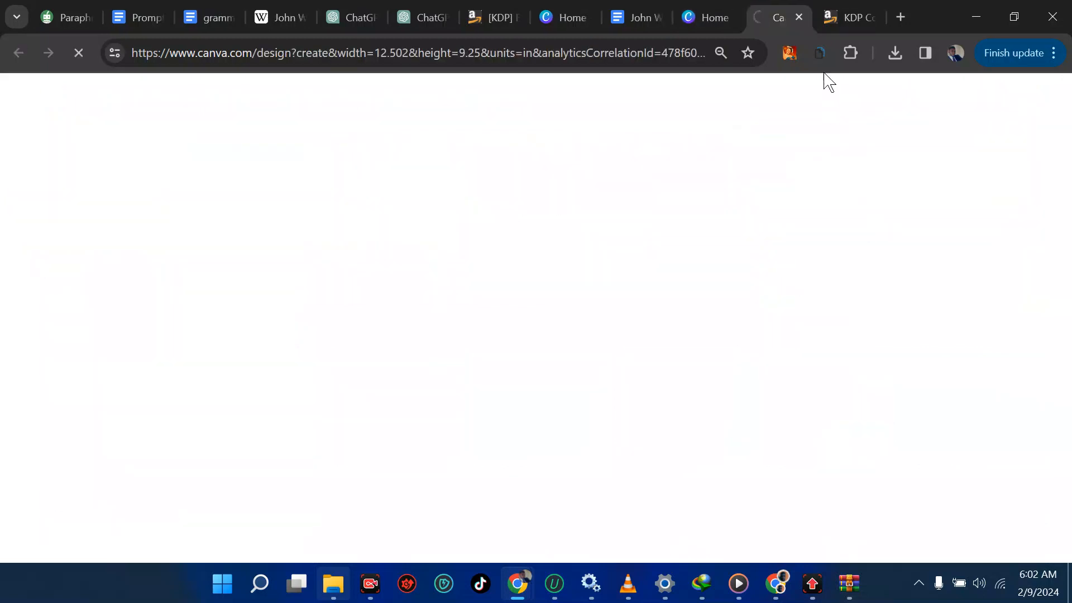
- Download the cover template from the KDP Cover Calculator into the desktop's template kdp folder
{"action": "left_click", "coordinate": [830, 17]}
{"action": "scroll", "coordinate": [747, 315], "scroll_direction": "down", "scroll_amount": 6}
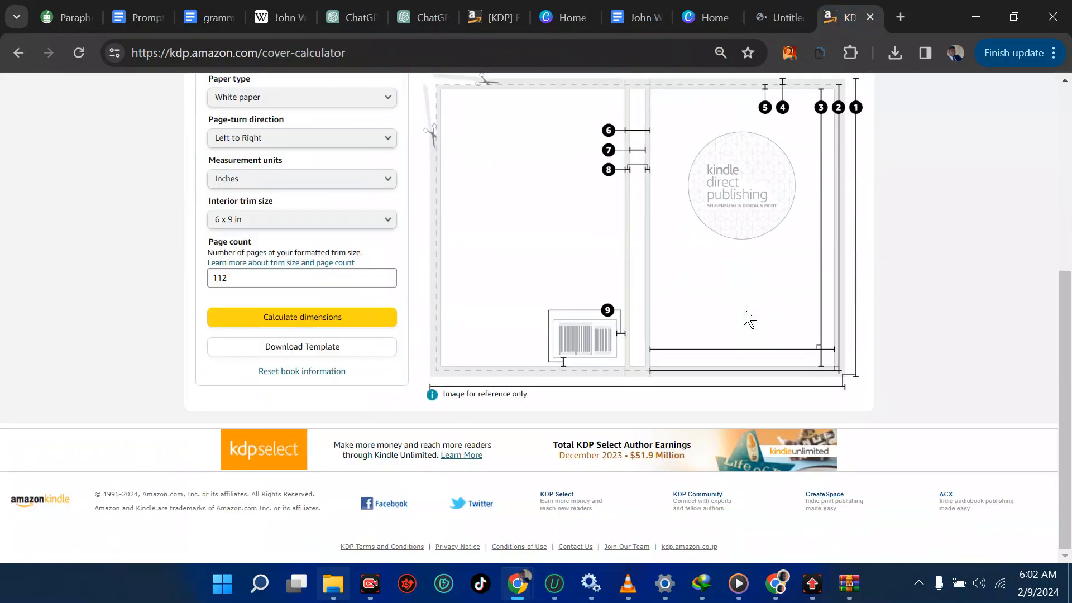
{"action": "left_click", "coordinate": [327, 355]}
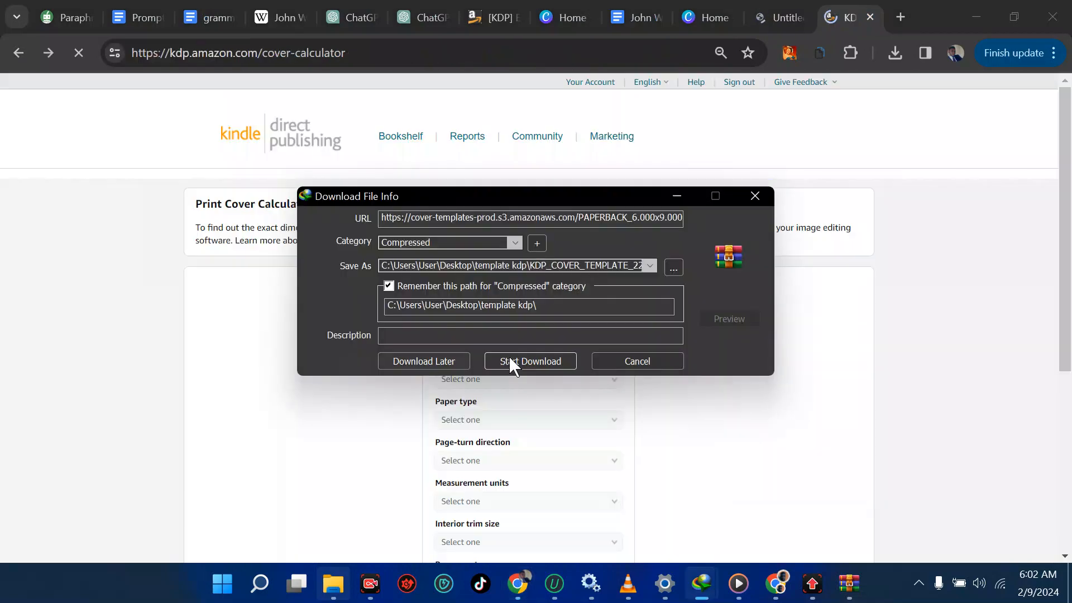
{"action": "left_click", "coordinate": [508, 357]}
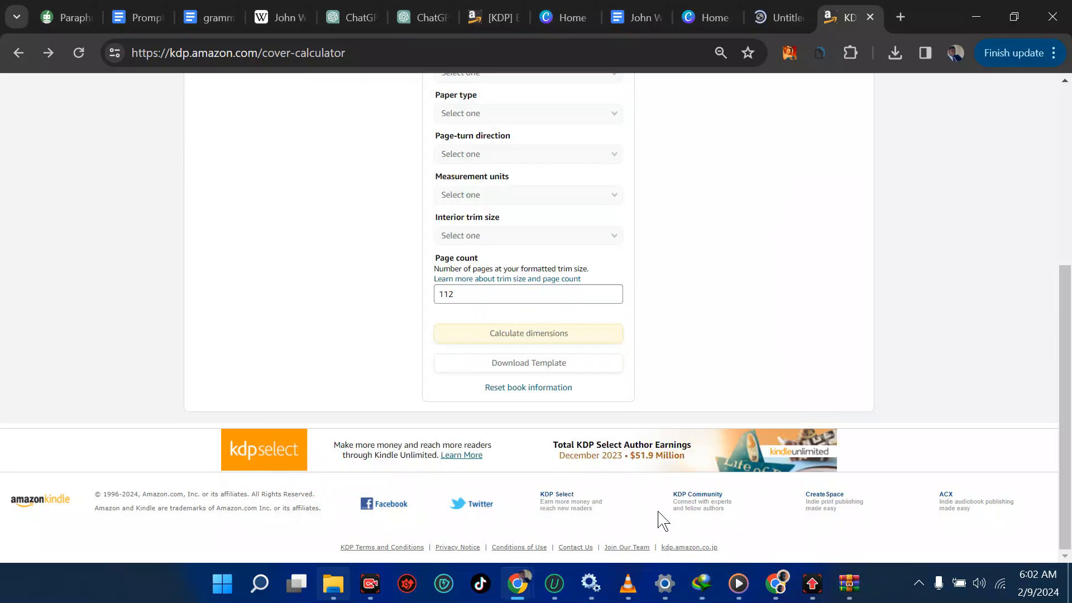
- Open the newly downloaded KDP cover template archive from Internet Download Manager and dismiss the WinRAR trial notice
{"action": "left_click", "coordinate": [701, 582]}
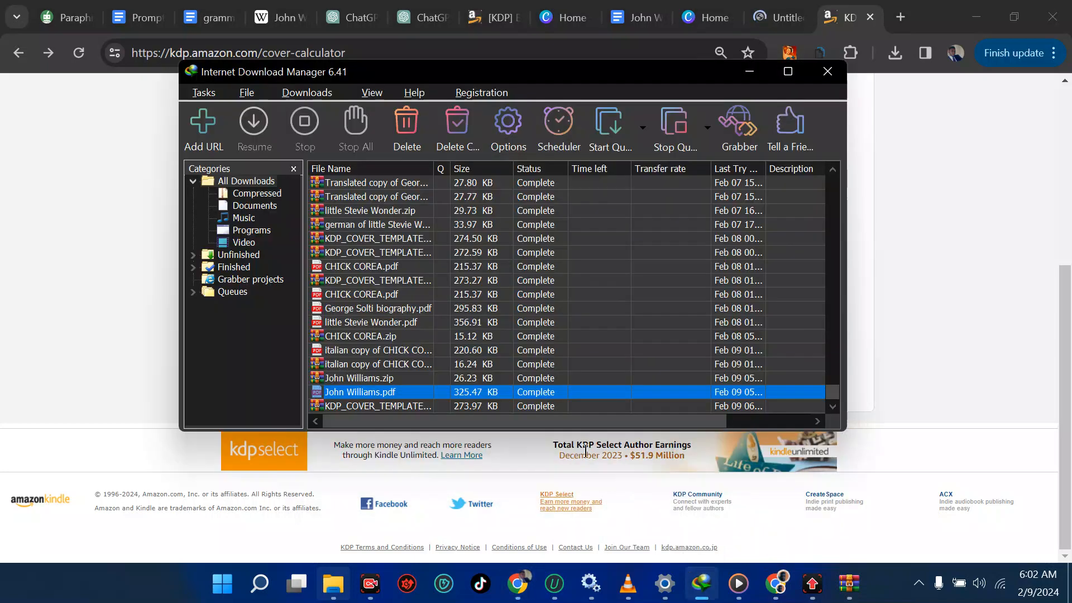
{"action": "double_click", "coordinate": [542, 408]}
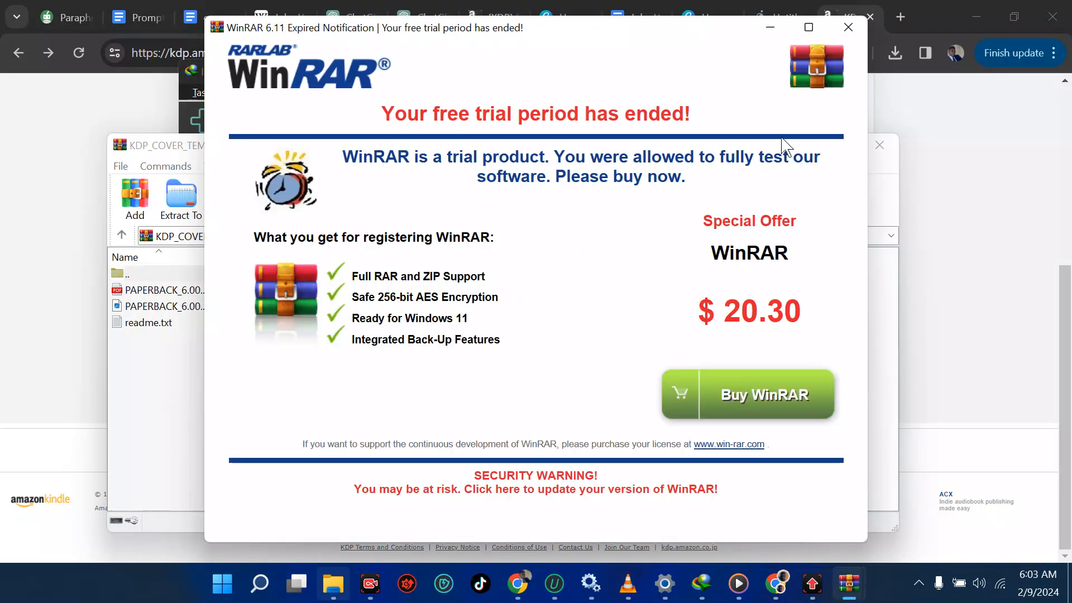
{"action": "left_click", "coordinate": [848, 27]}
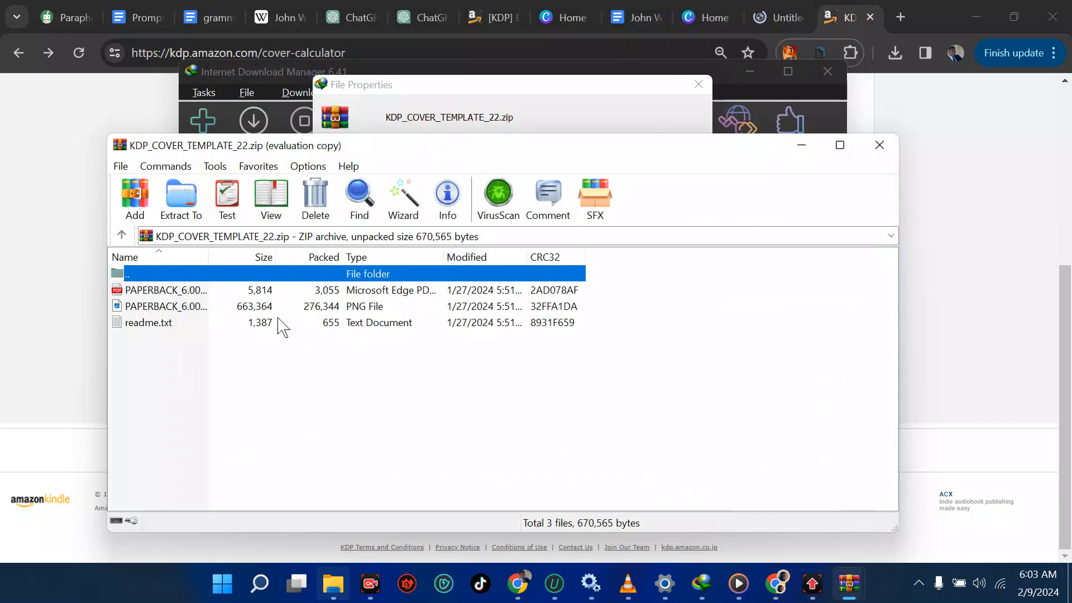
- Copy the paperback template PNG out of the archive and paste it onto the desktop
{"action": "left_click", "coordinate": [234, 307]}
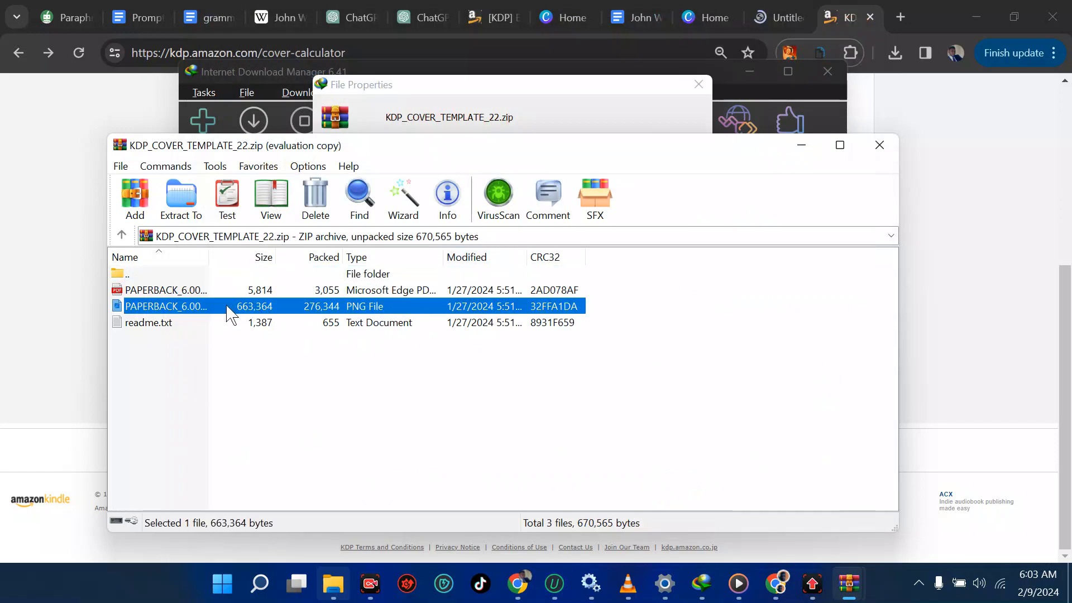
{"action": "right_click", "coordinate": [228, 308]}
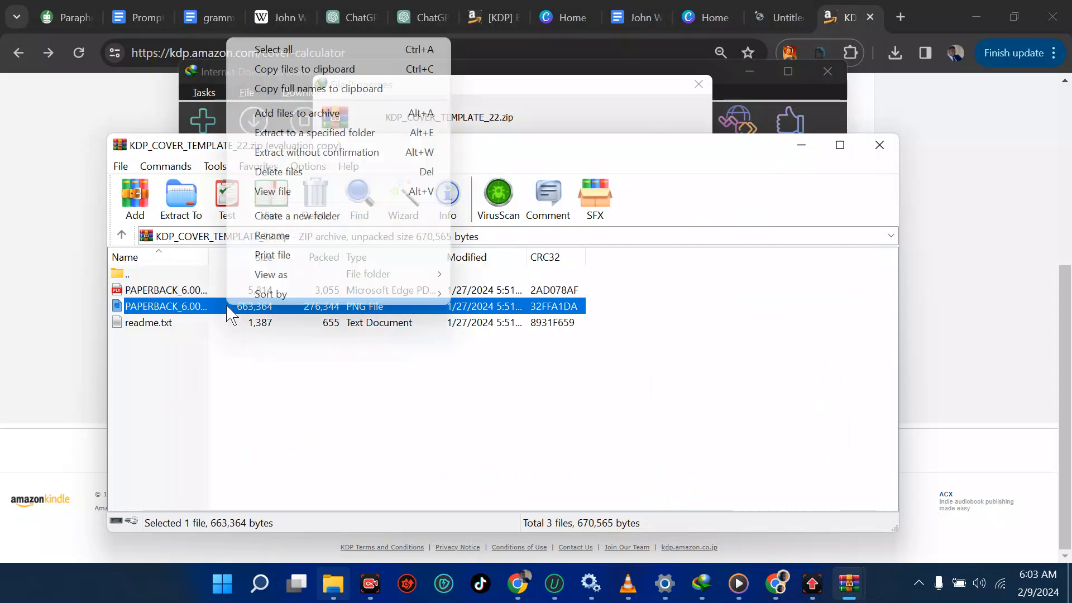
{"action": "left_click", "coordinate": [318, 69]}
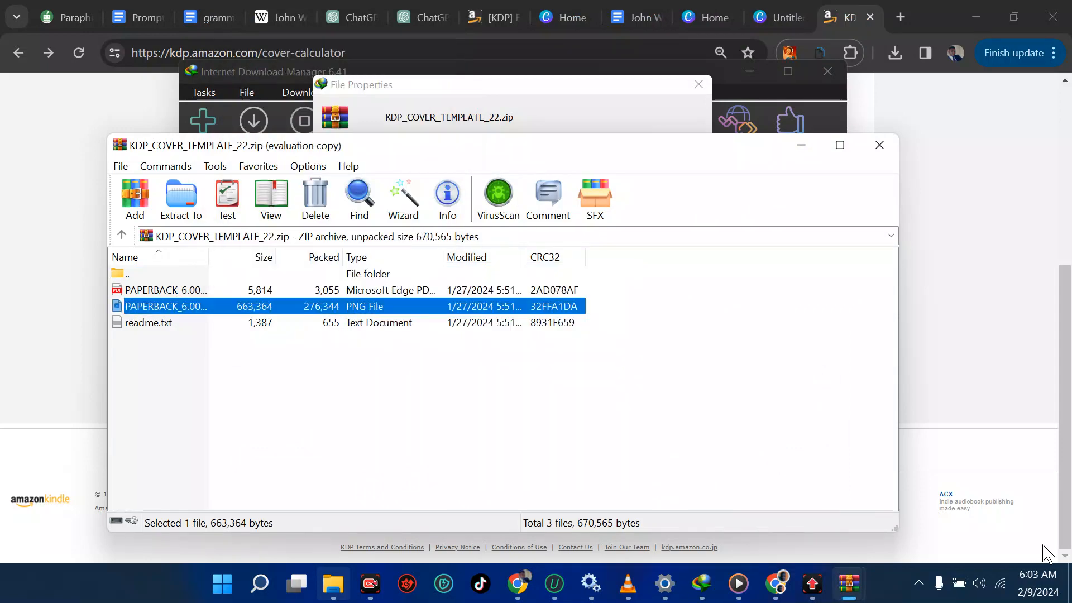
{"action": "left_click_drag", "start_coordinate": [1068, 599], "coordinate": [824, 348]}
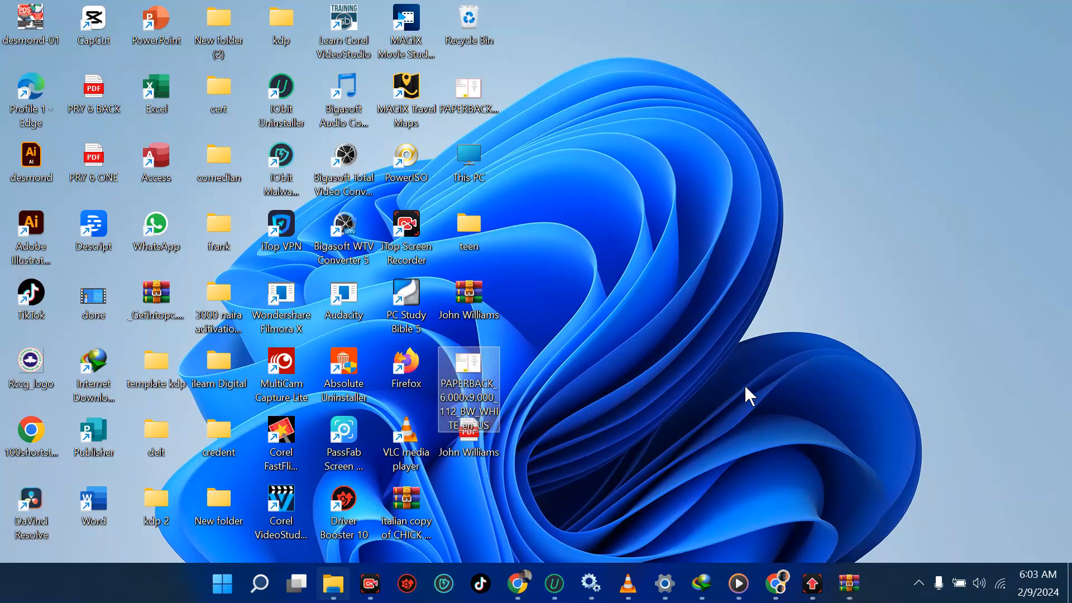
- Delete the old 100-page paperback template PNG from the desktop and select the 112-page one
{"action": "left_click", "coordinate": [477, 102]}
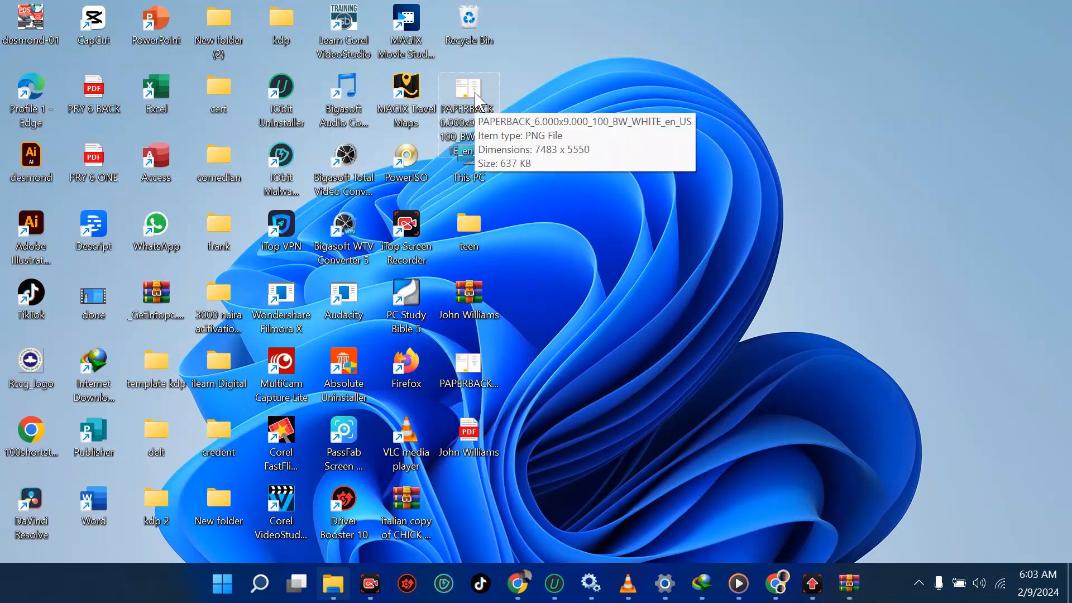
{"action": "key", "text": "Delete"}
{"action": "left_click", "coordinate": [474, 317]}
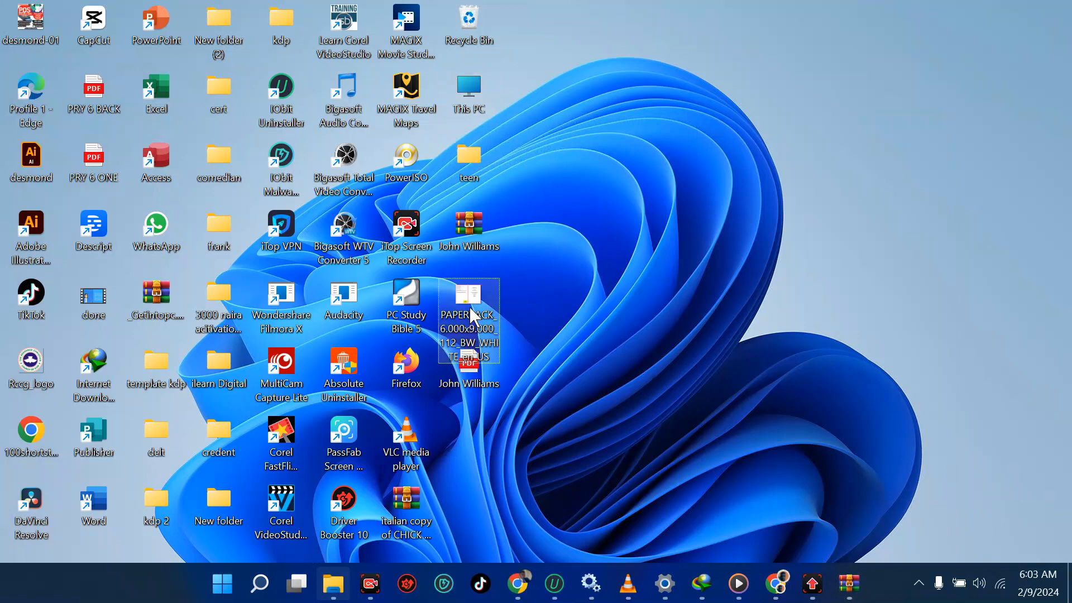
- Switch to the blank Canva design in Chrome, upload the 112-page paperback template PNG and scale it to fill the page
{"action": "left_click", "coordinate": [518, 584]}
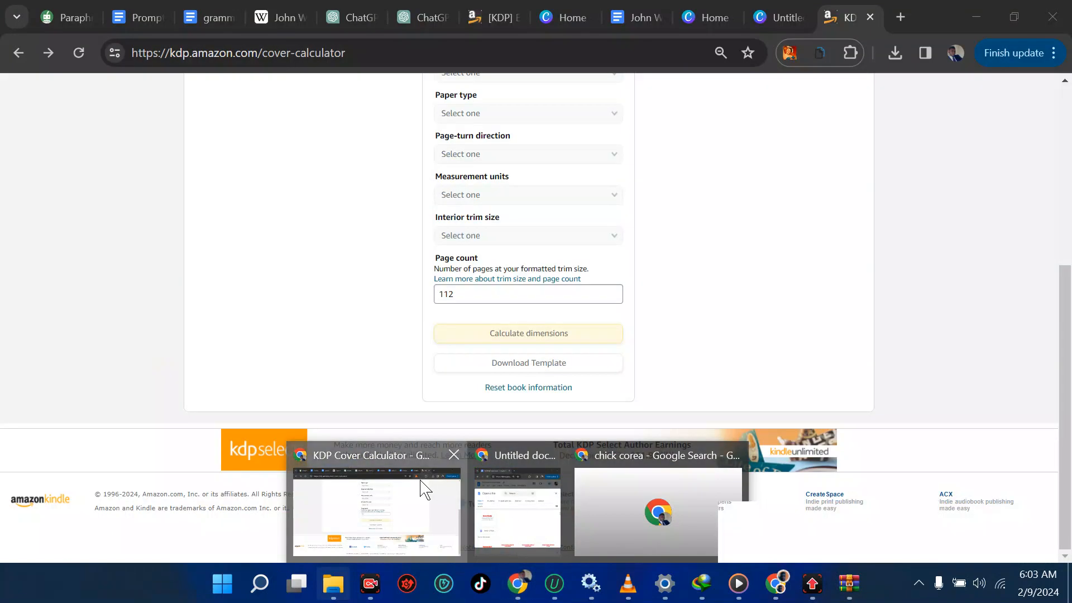
{"action": "left_click", "coordinate": [427, 489]}
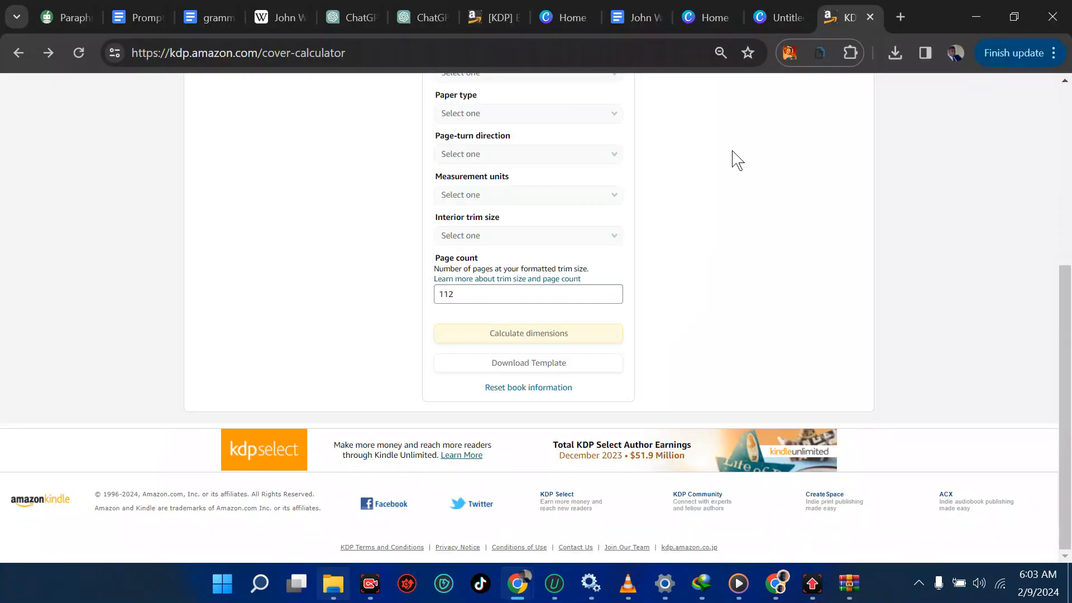
{"action": "left_click", "coordinate": [769, 21]}
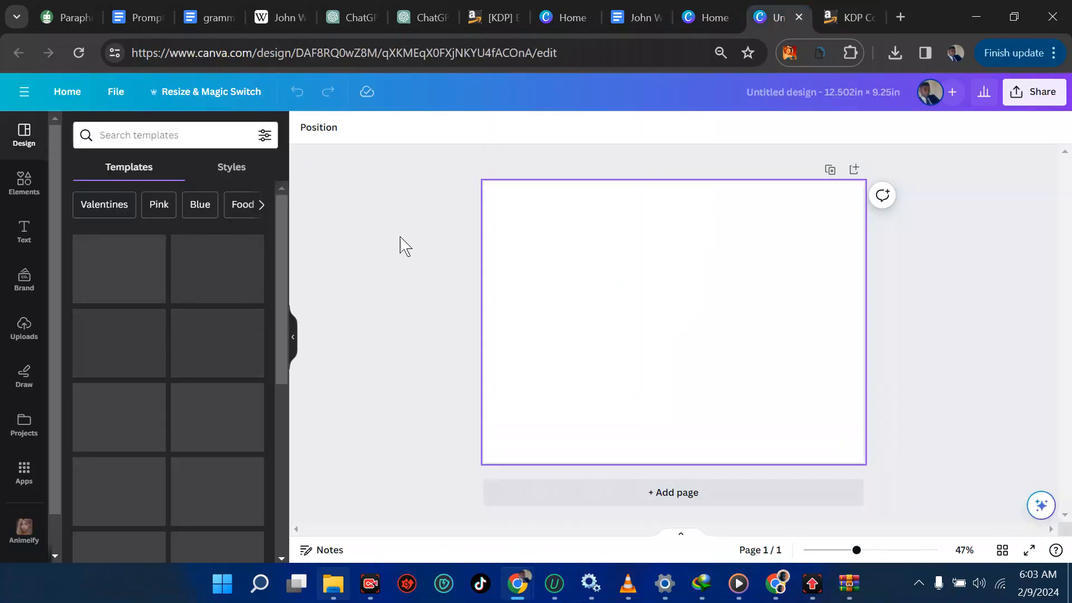
{"action": "left_click", "coordinate": [22, 330]}
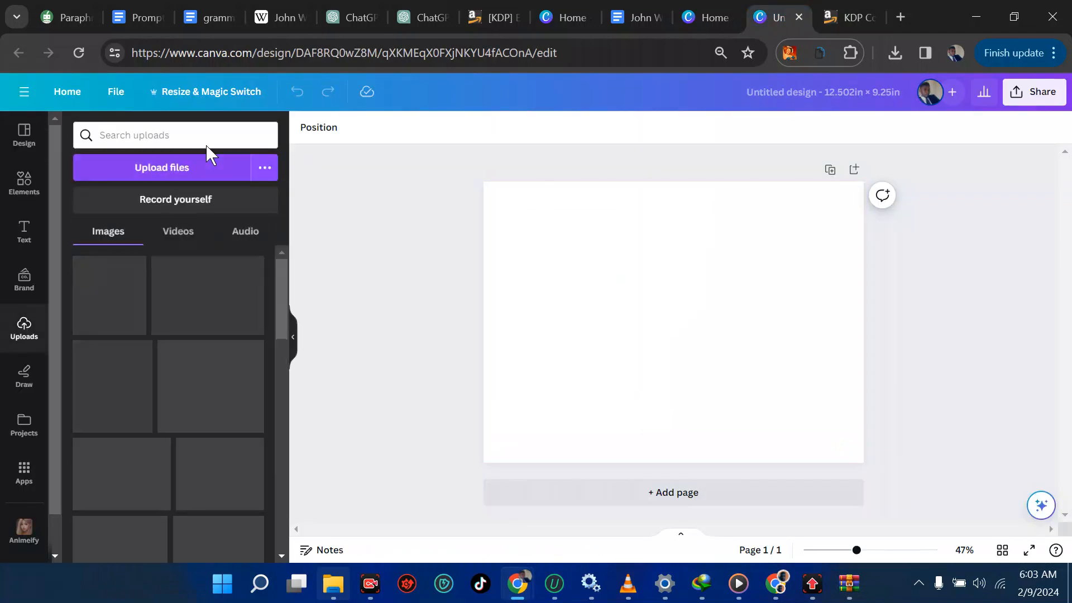
{"action": "left_click", "coordinate": [197, 168]}
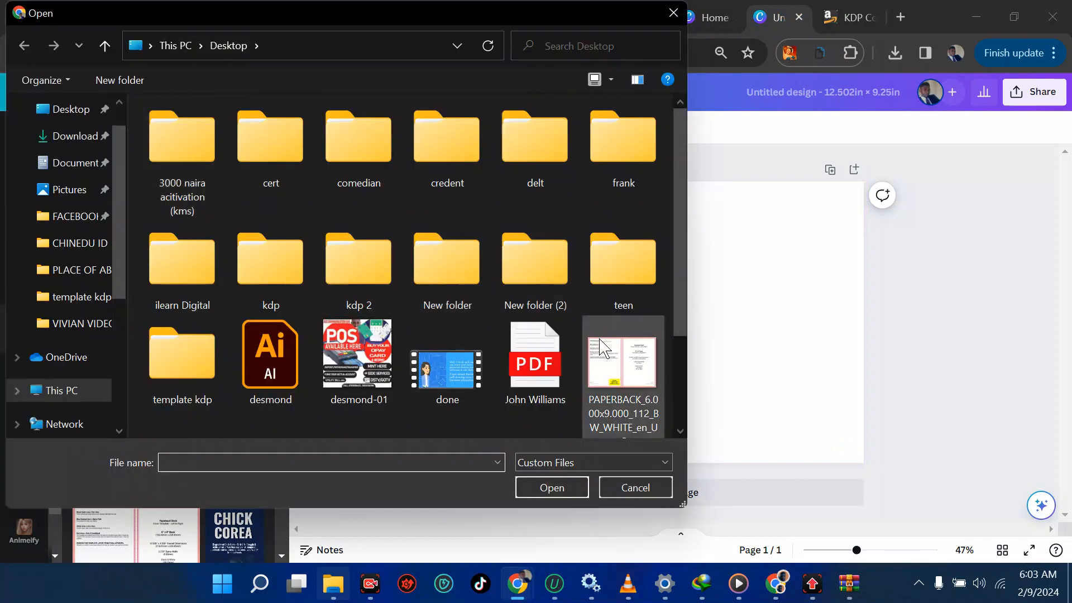
{"action": "double_click", "coordinate": [600, 347]}
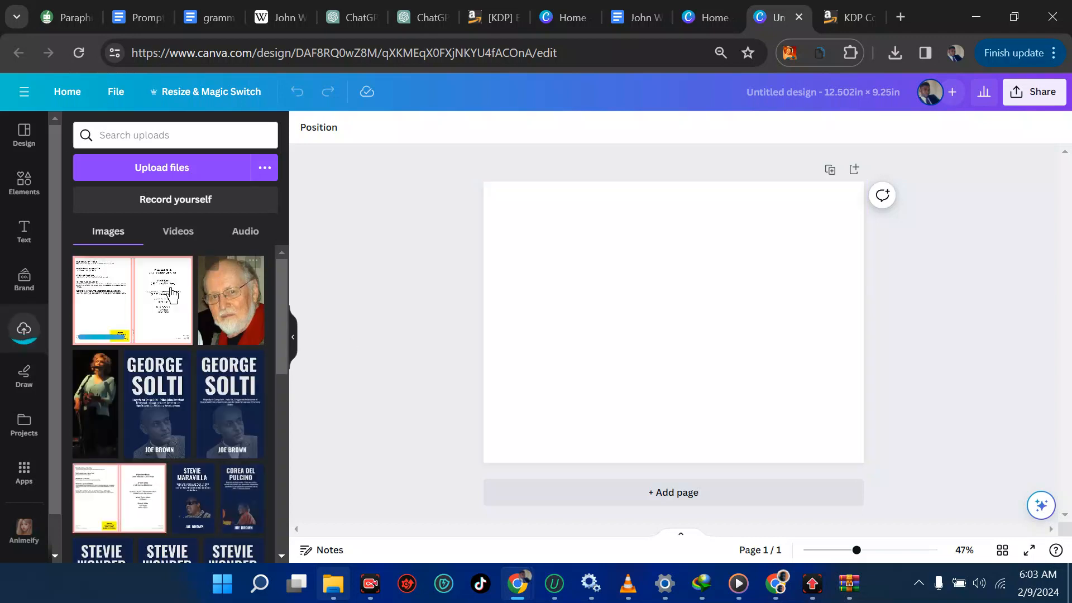
{"action": "left_click_drag", "start_coordinate": [646, 334], "coordinate": [596, 290]}
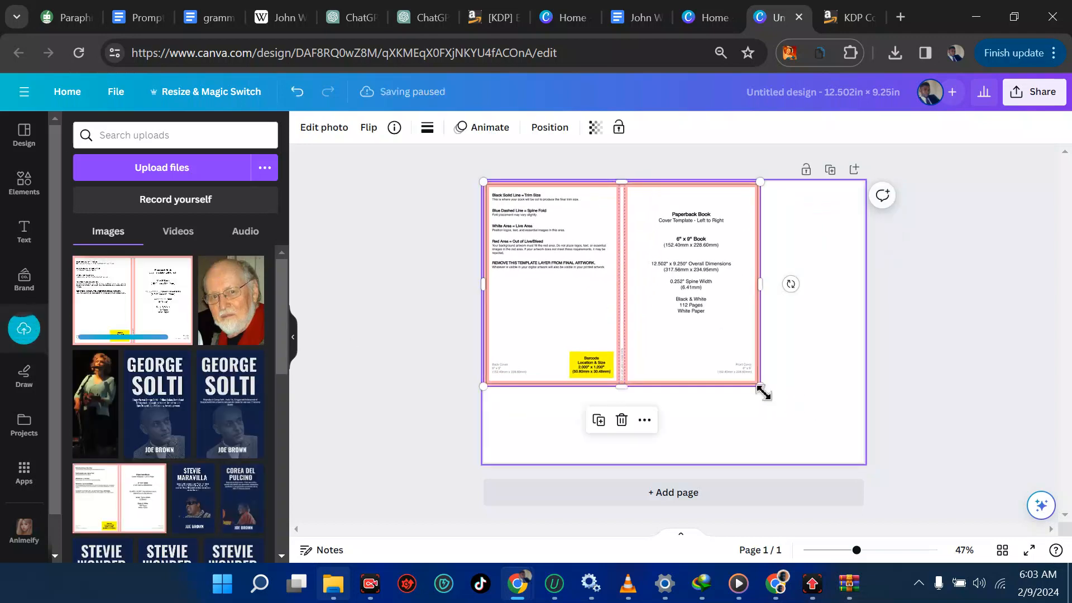
{"action": "left_click_drag", "start_coordinate": [763, 391], "coordinate": [868, 463]}
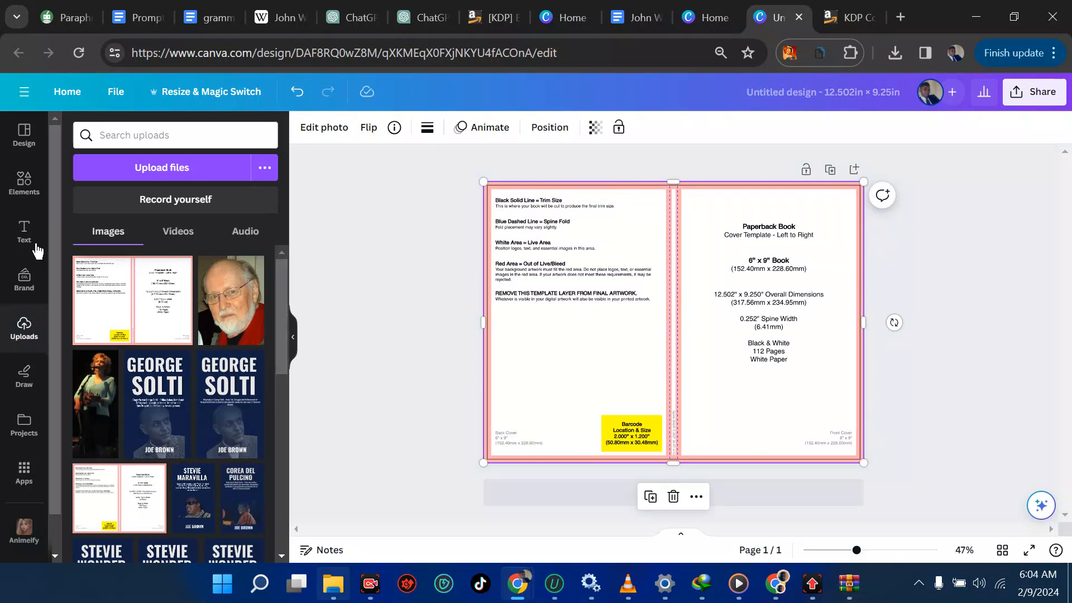
- Add a square shape on top of the cover template
{"action": "left_click", "coordinate": [25, 182]}
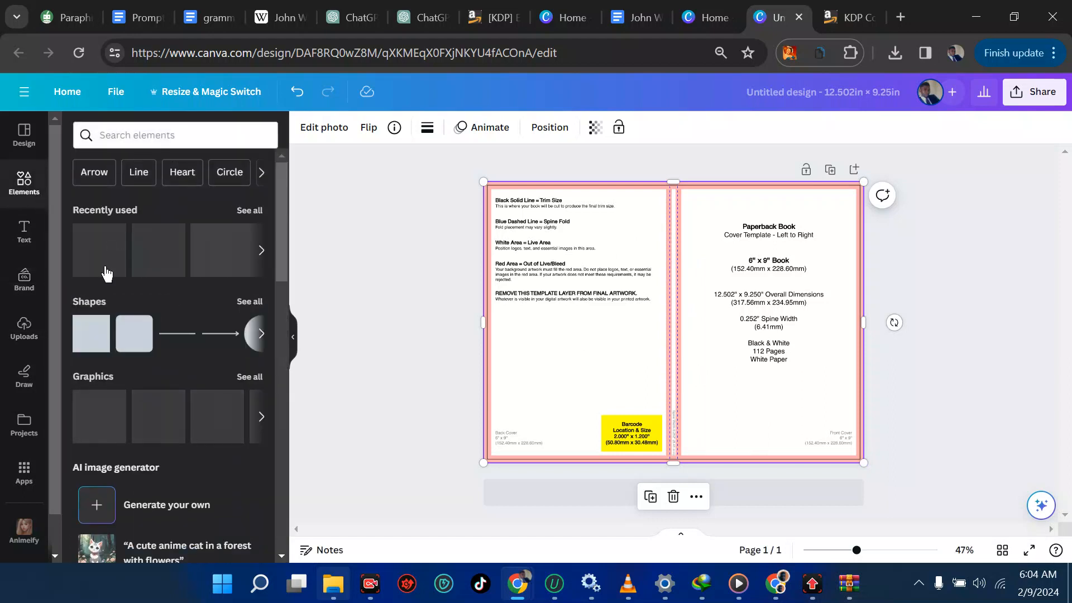
{"action": "left_click", "coordinate": [99, 325]}
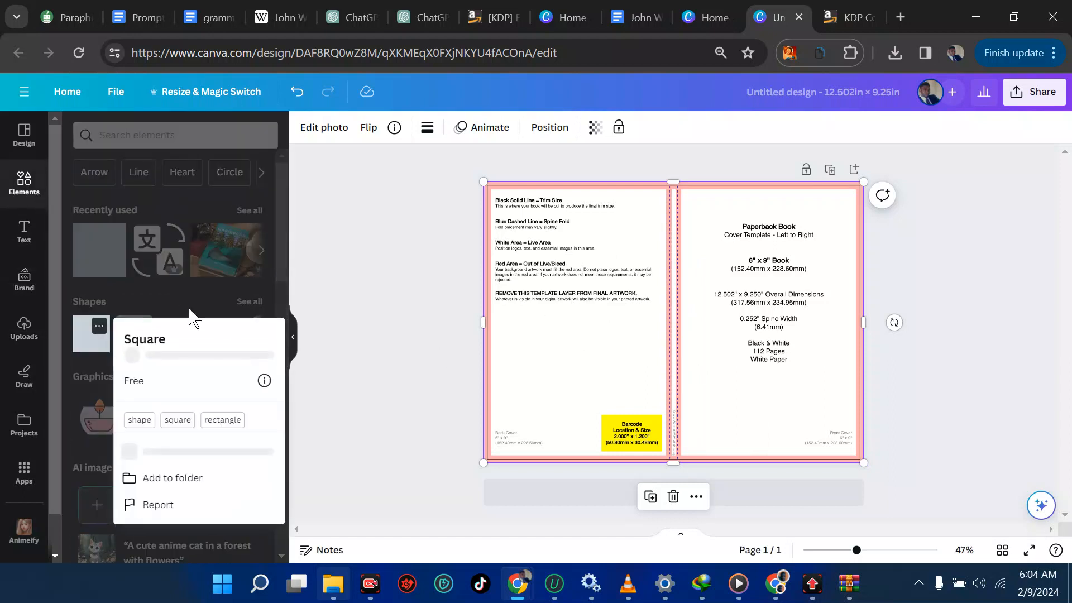
{"action": "left_click", "coordinate": [77, 343]}
{"action": "left_click", "coordinate": [77, 343]}
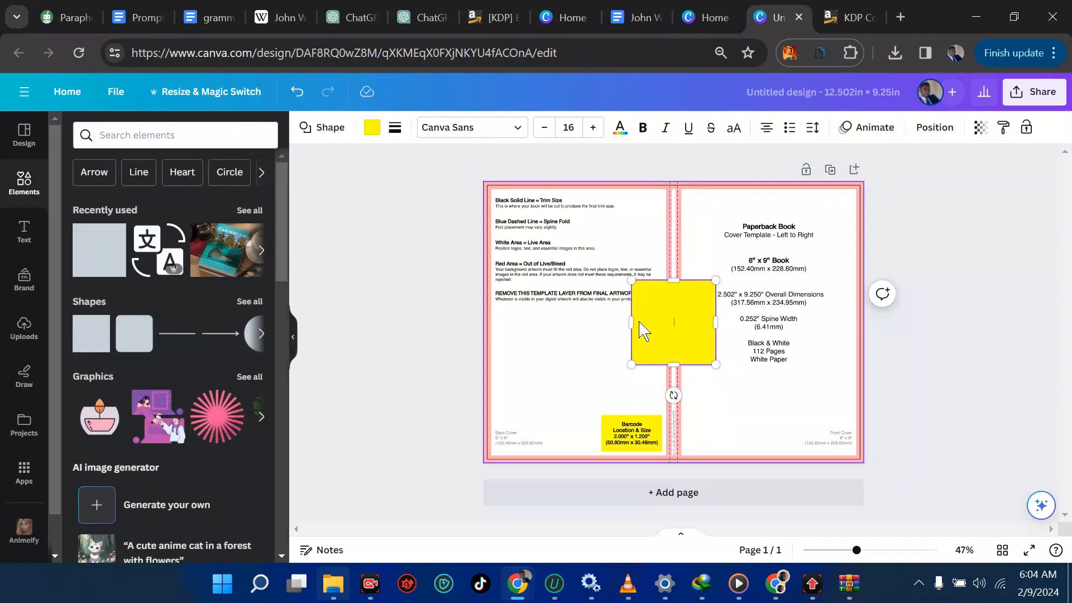
- Stretch the yellow square past all four page edges and set its transparency to 41
{"action": "left_click_drag", "start_coordinate": [631, 322], "coordinate": [425, 323]}
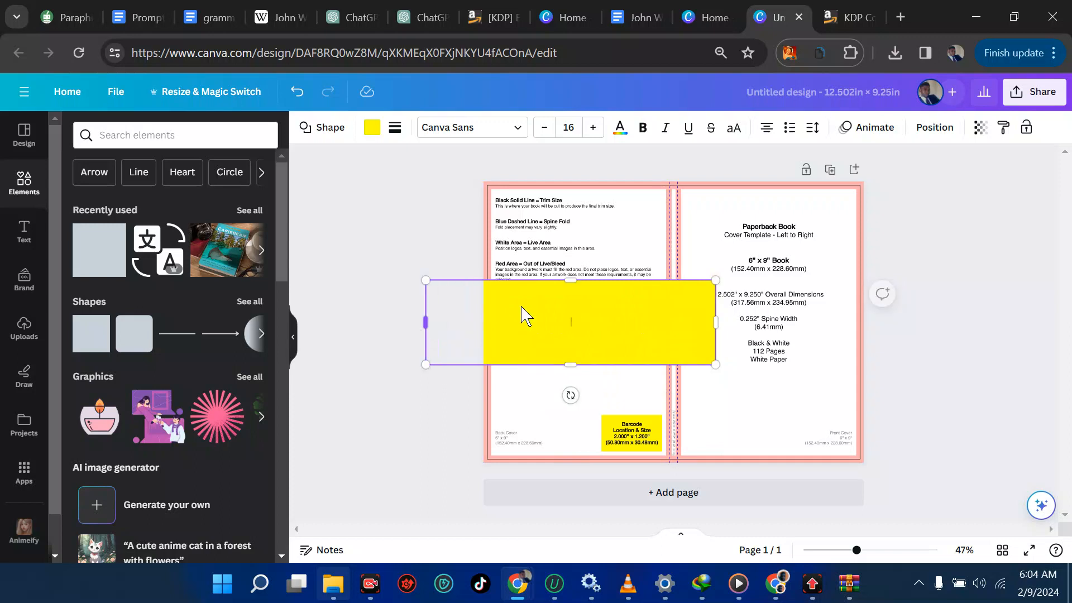
{"action": "left_click_drag", "start_coordinate": [578, 285], "coordinate": [571, 165]}
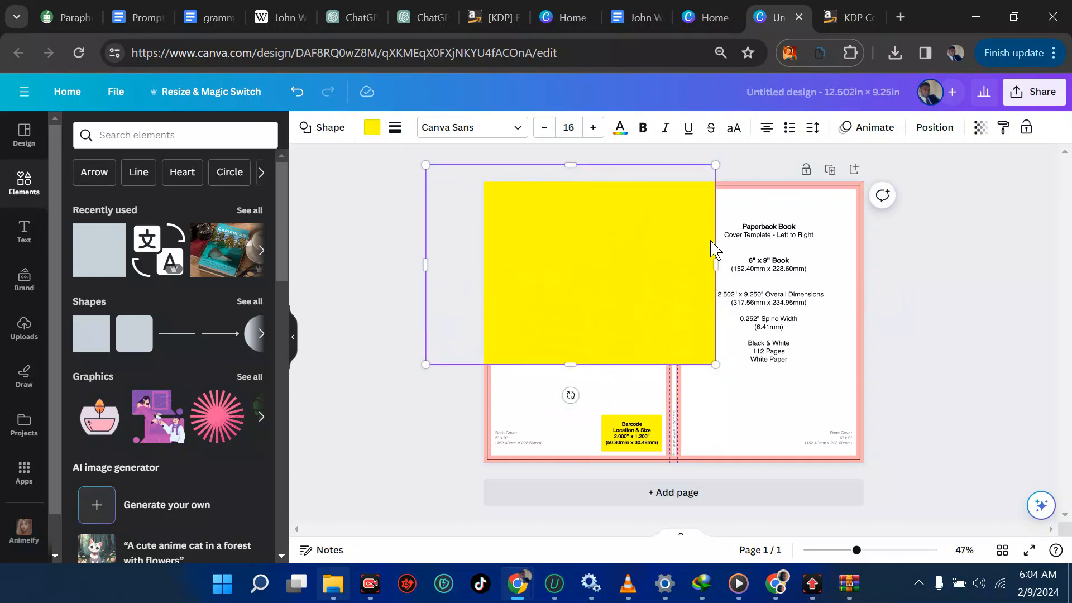
{"action": "left_click_drag", "start_coordinate": [722, 264], "coordinate": [910, 266]}
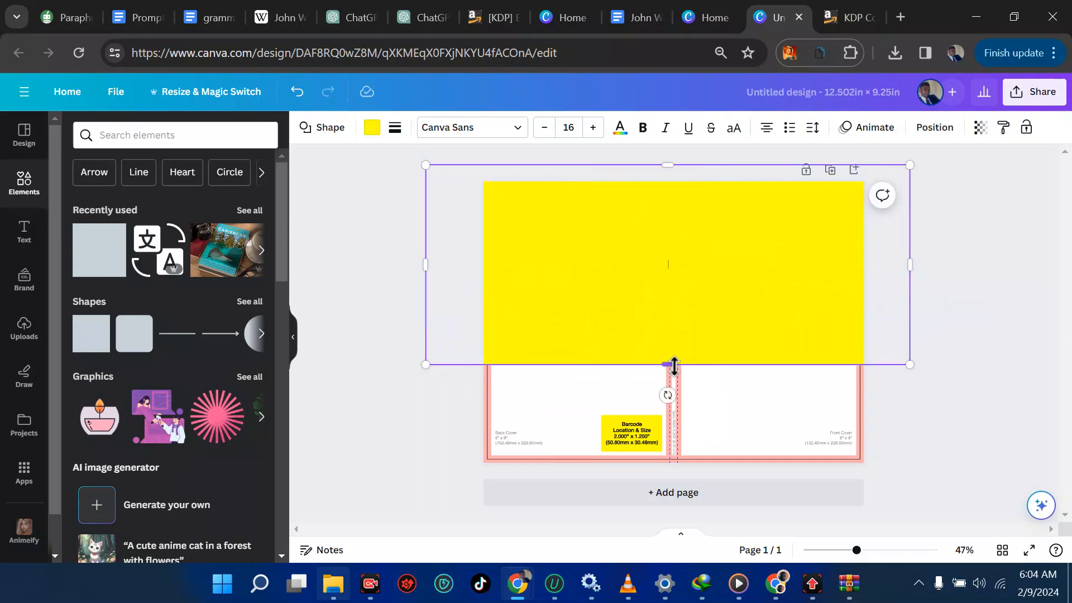
{"action": "left_click_drag", "start_coordinate": [668, 364], "coordinate": [682, 498]}
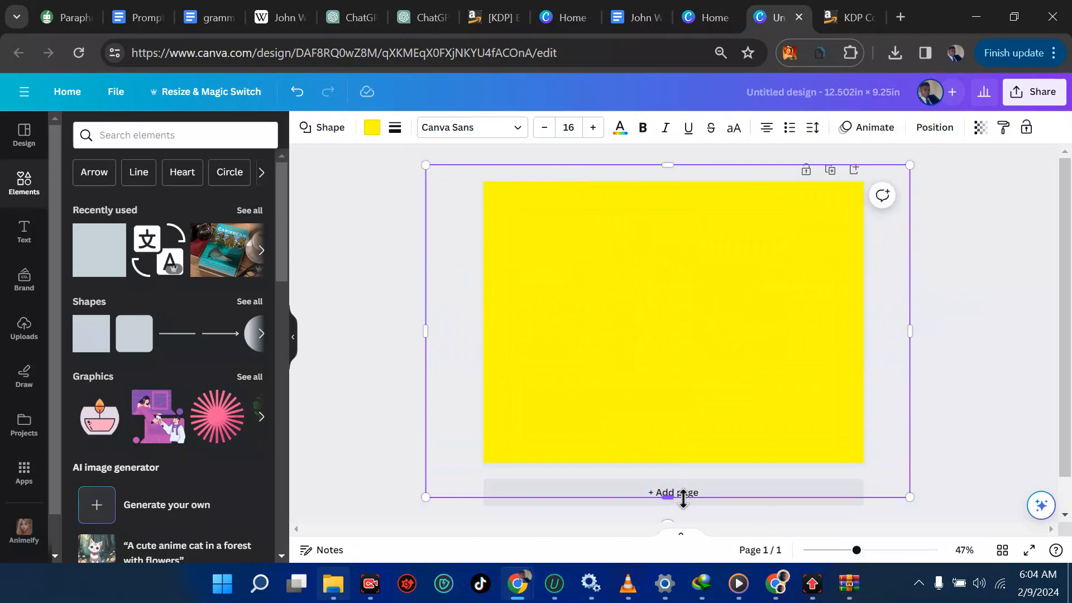
{"action": "left_click", "coordinate": [980, 127]}
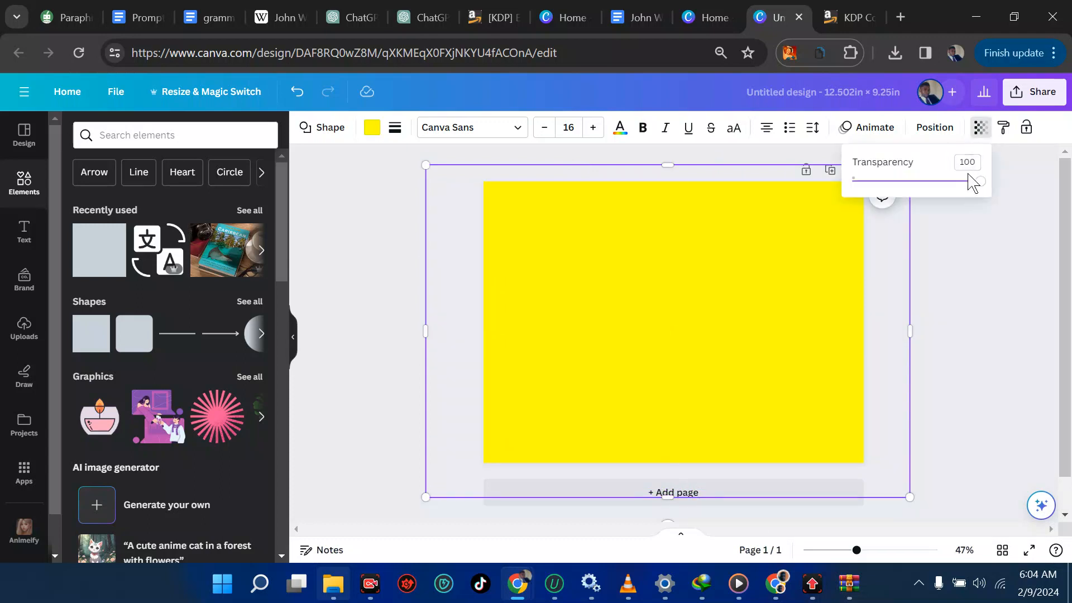
{"action": "left_click_drag", "start_coordinate": [958, 188], "coordinate": [906, 194]}
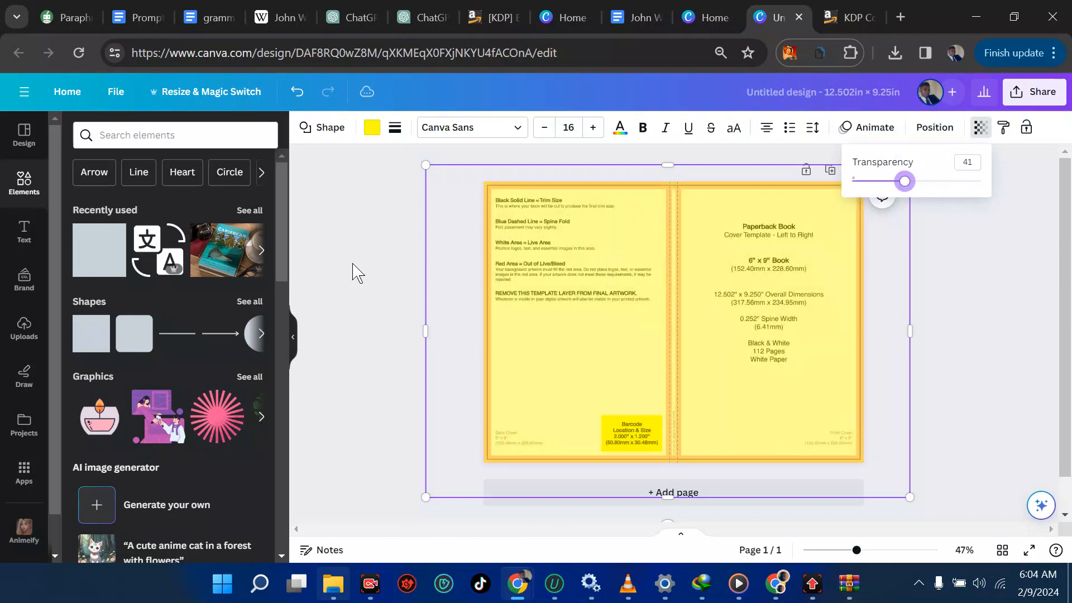
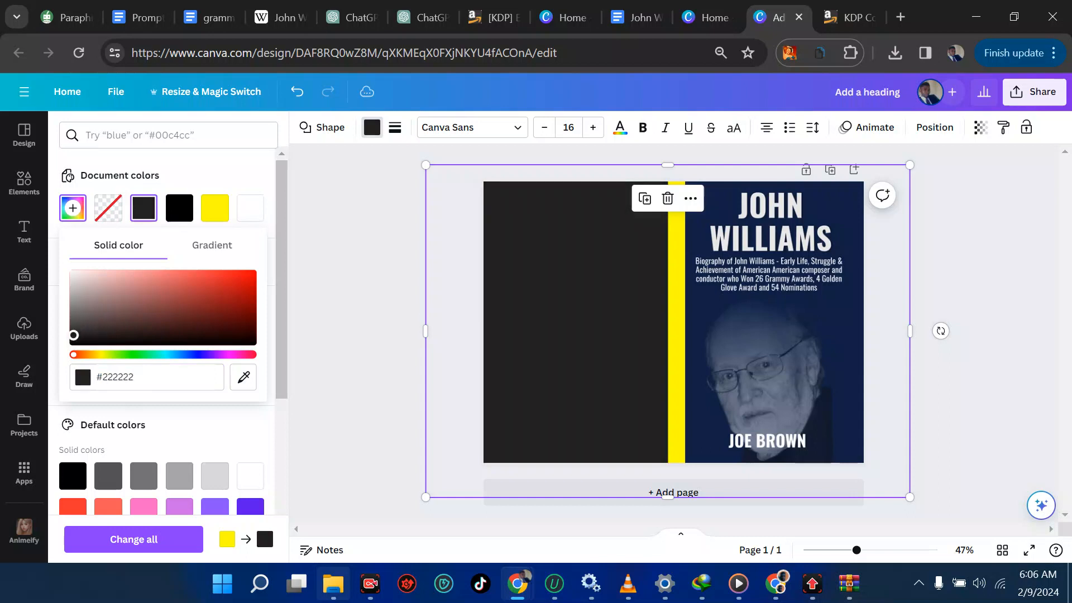
- Recolor the yellow spine strip to dark grey #343431
{"action": "left_click", "coordinate": [677, 363]}
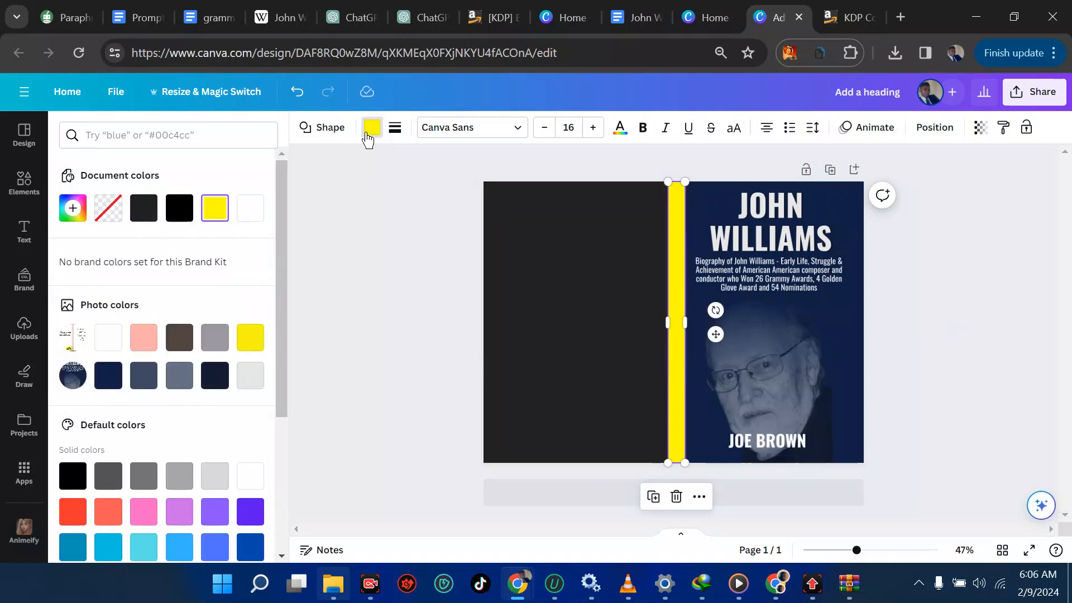
{"action": "left_click", "coordinate": [73, 209]}
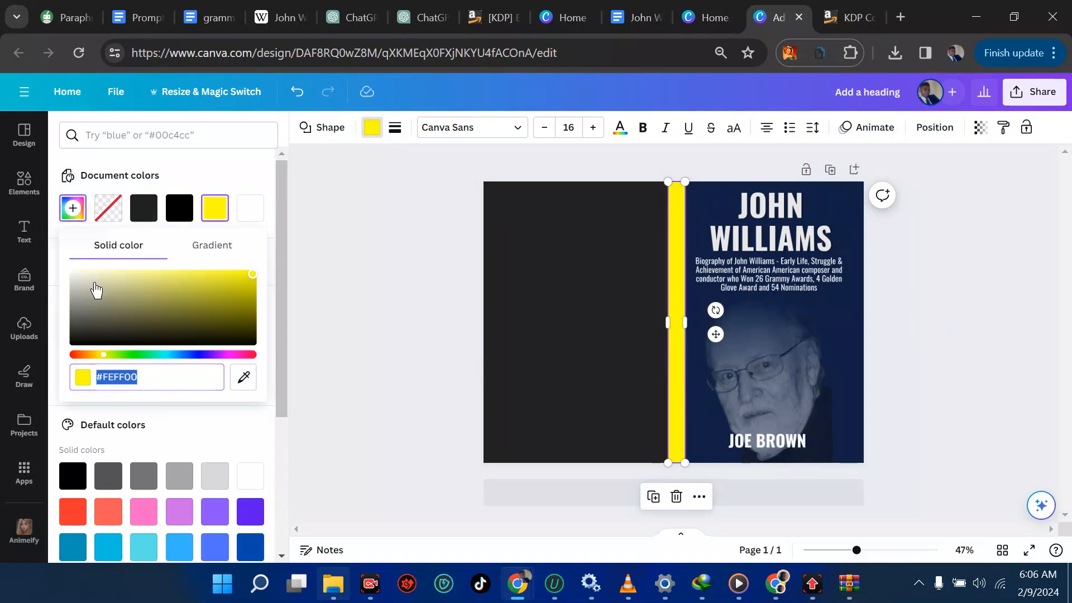
{"action": "left_click_drag", "start_coordinate": [95, 333], "coordinate": [81, 329]}
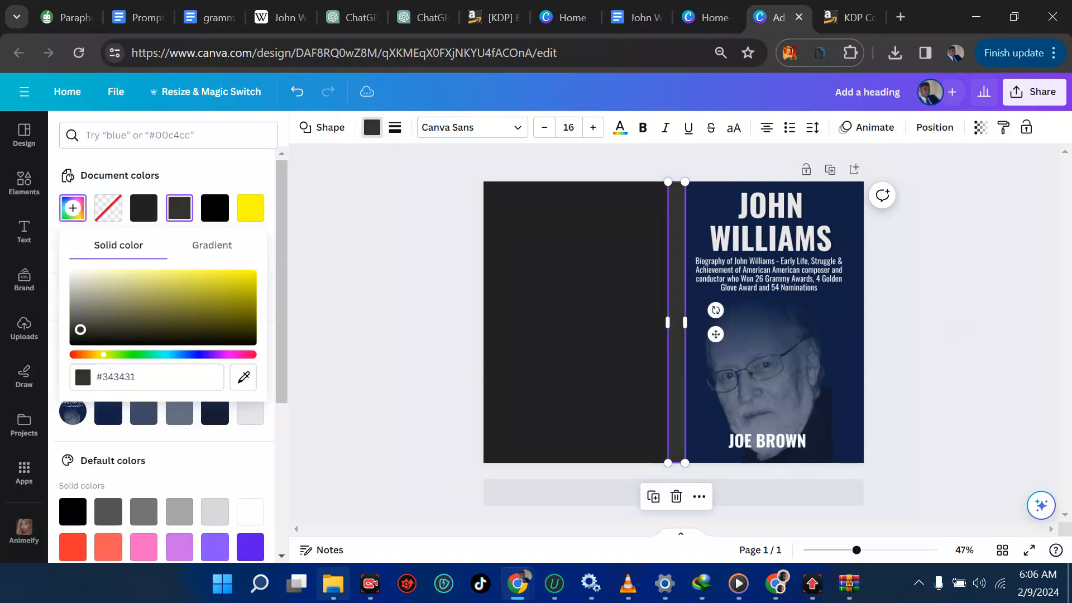
{"action": "left_click", "coordinate": [410, 314]}
{"action": "left_click", "coordinate": [410, 314]}
{"action": "left_click", "coordinate": [413, 323]}
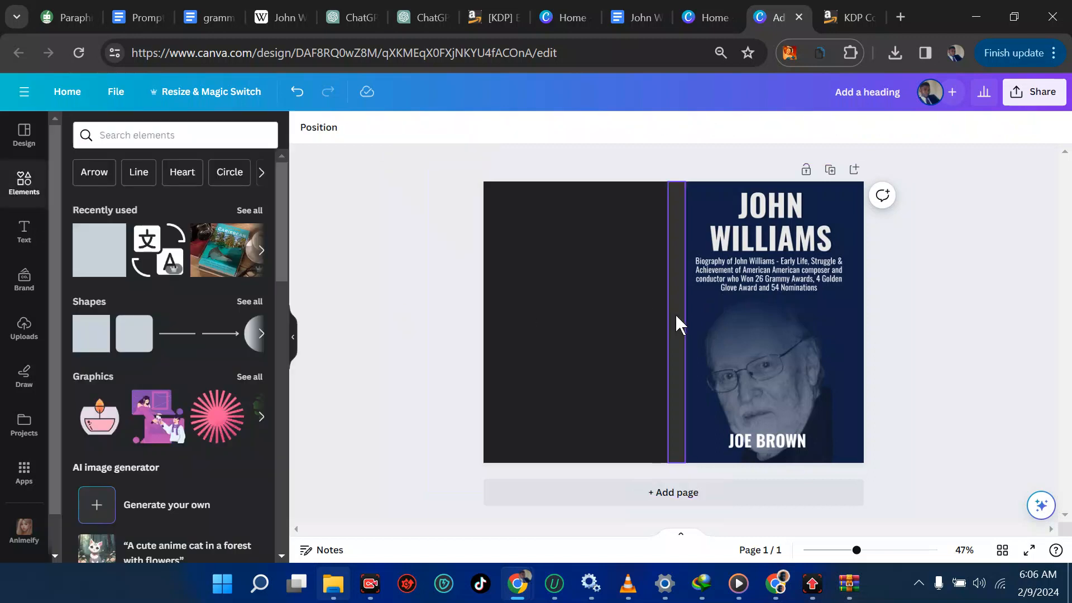
{"action": "left_click", "coordinate": [674, 314]}
{"action": "left_click", "coordinate": [615, 312]}
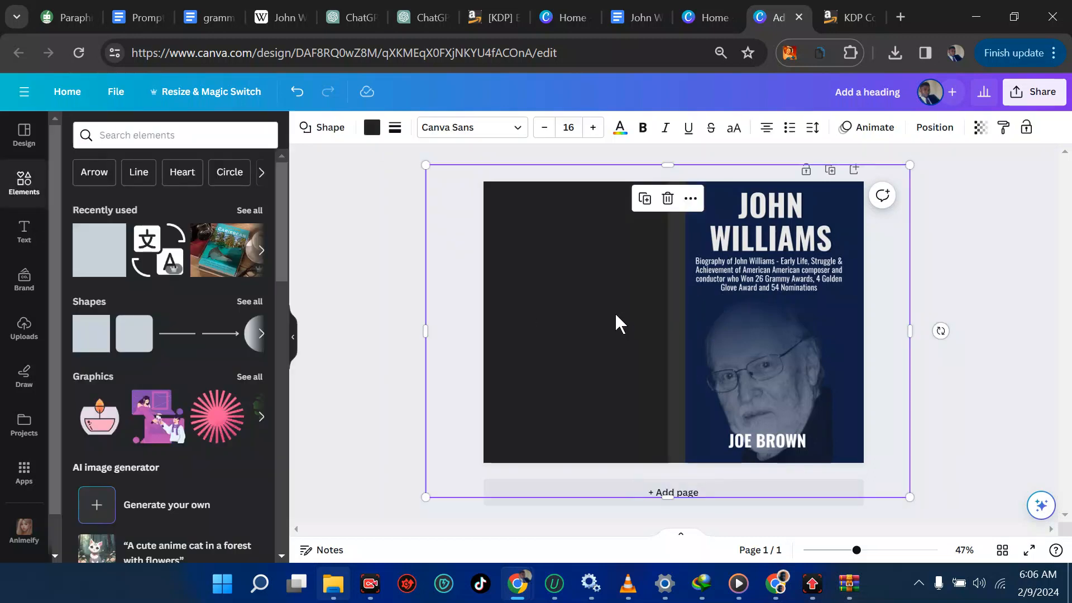
- Add a subheading with filler text and place it as a narrow text box near the back cover's upper left
{"action": "left_click", "coordinate": [23, 230]}
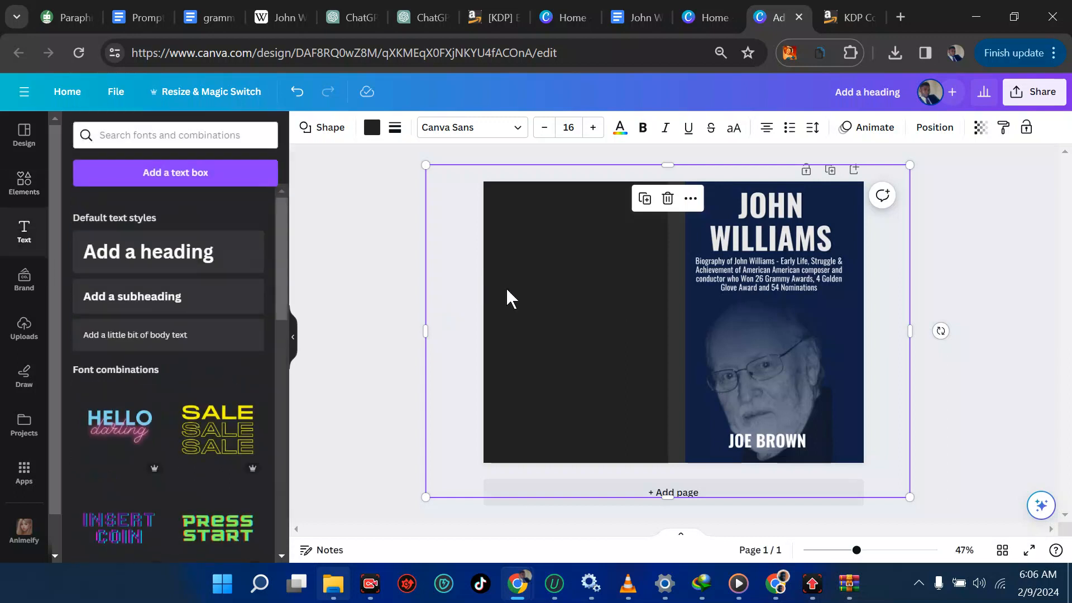
{"action": "left_click", "coordinate": [167, 302]}
{"action": "double_click", "coordinate": [650, 322]}
{"action": "left_click", "coordinate": [650, 322]}
{"action": "key", "text": "ctrl+a"}
{"action": "type", "text": "auto"}
{"action": "key", "text": "BackSpace"}
{"action": "key", "text": "BackSpace"}
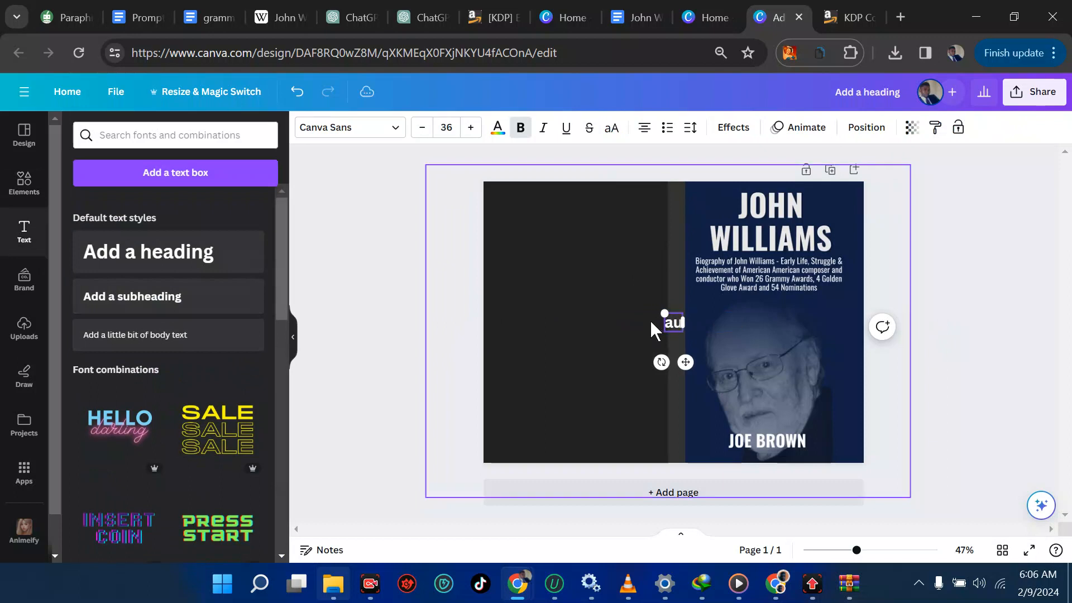
{"action": "type", "text": "thornaadkfk;dfk"}
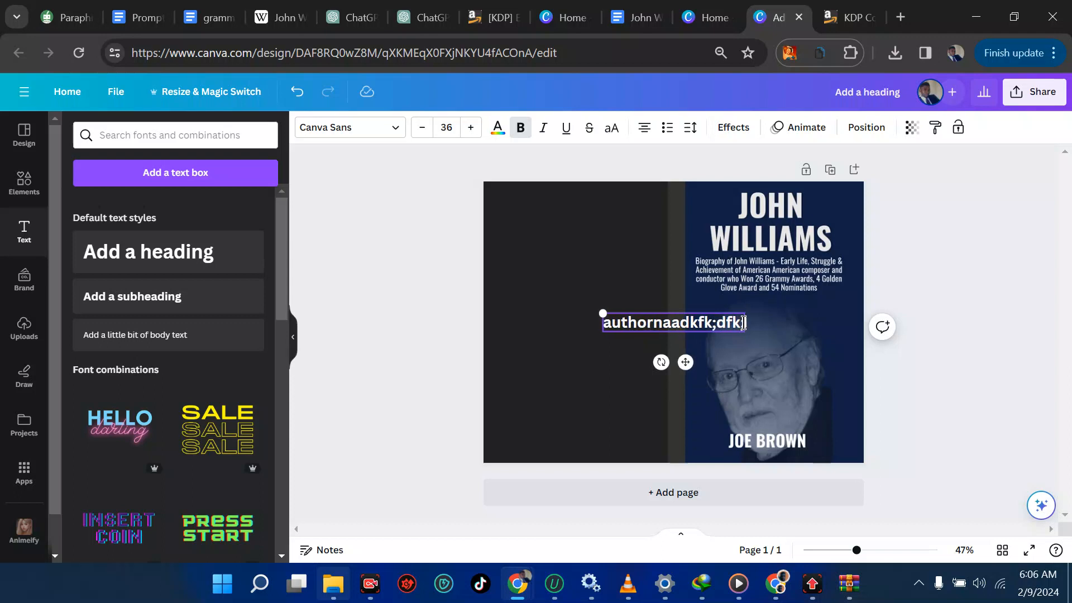
{"action": "left_click_drag", "start_coordinate": [744, 322], "coordinate": [530, 214]}
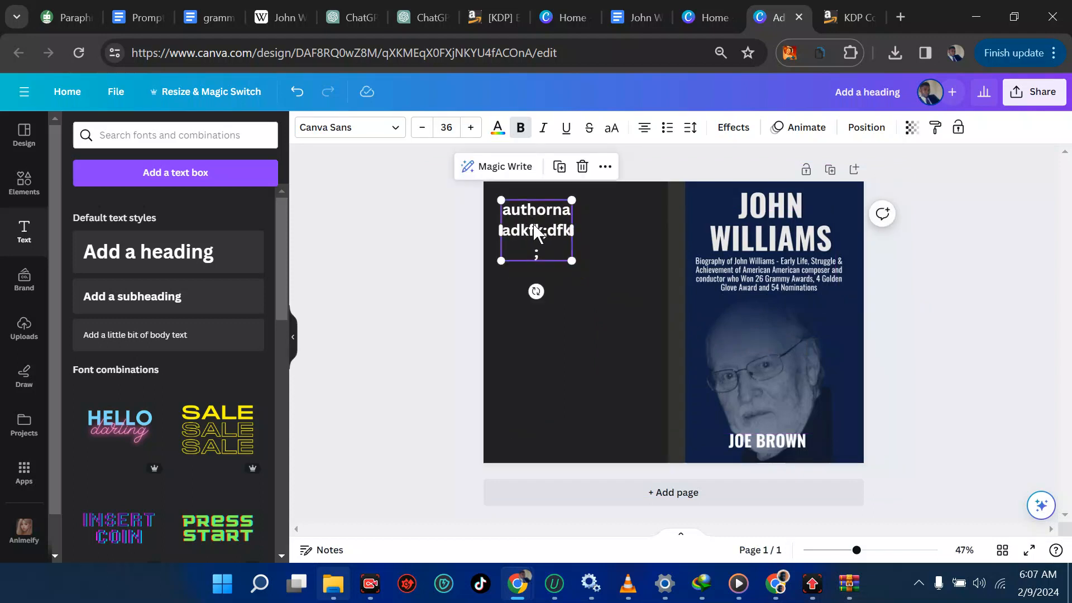
- Replace the filler text with "published by jrocket", shrink it to size 18.7 and move it to the back cover's lower left
{"action": "double_click", "coordinate": [534, 229]}
{"action": "triple_click", "coordinate": [534, 225]}
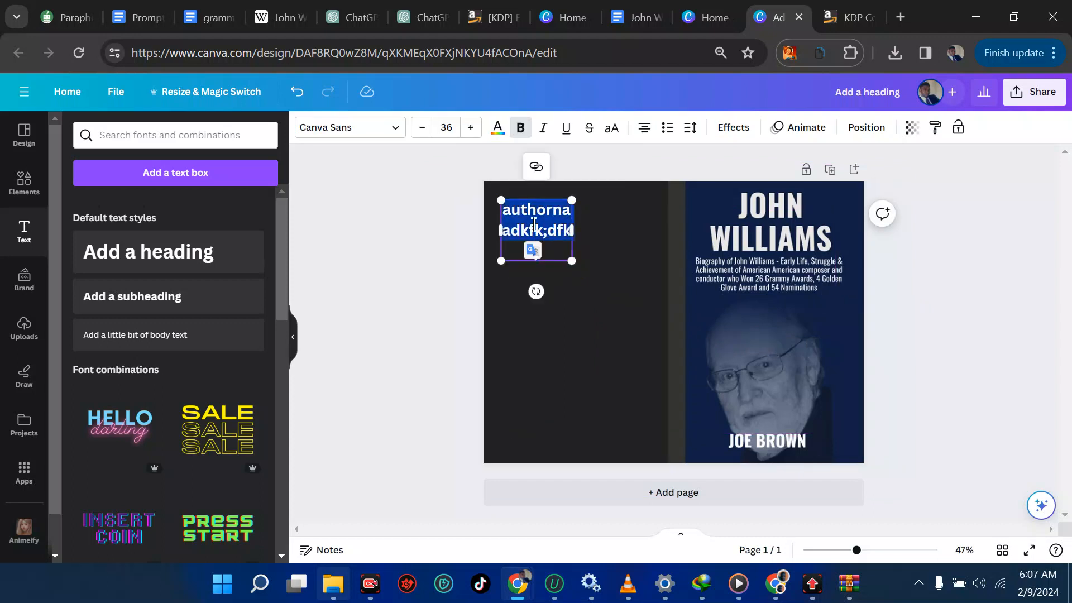
{"action": "type", "text": "pub"}
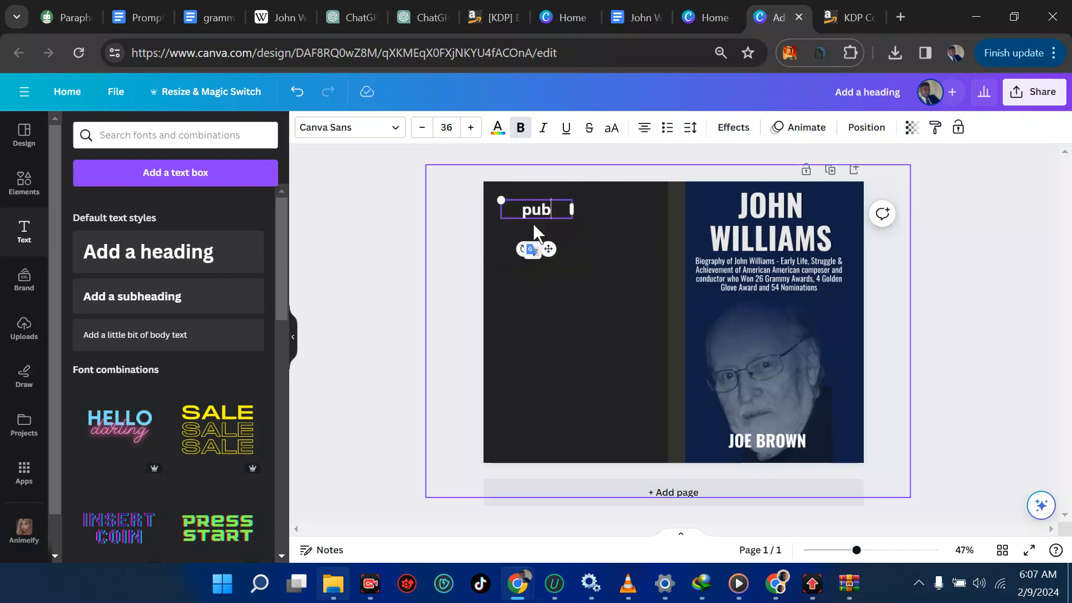
{"action": "type", "text": "lish"}
{"action": "key", "text": "BackSpace"}
{"action": "type", "text": "shed"}
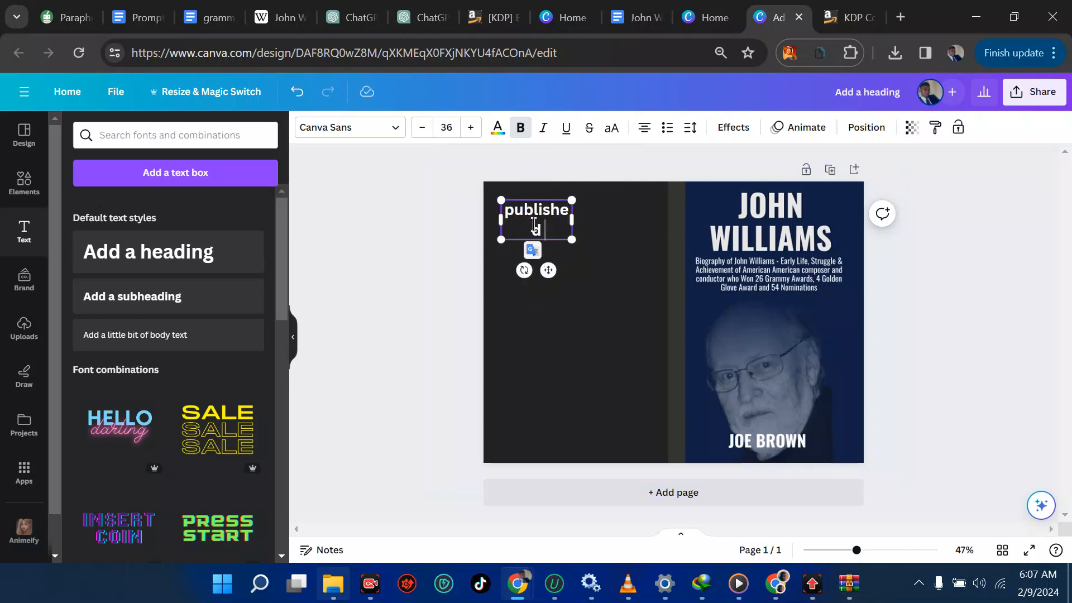
{"action": "type", "text": " by jrocket"}
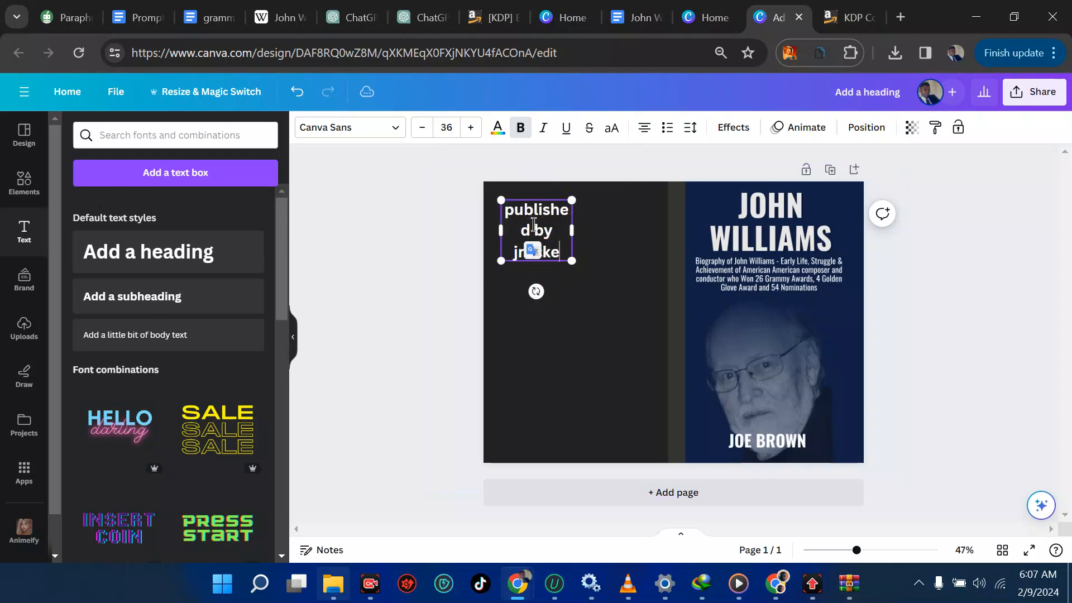
{"action": "left_click", "coordinate": [469, 263]}
{"action": "left_click_drag", "start_coordinate": [537, 231], "coordinate": [564, 440]}
- Set the dark background shape's transparency to 37 and nudge the publisher line within the live area beside the barcode box
{"action": "left_click", "coordinate": [514, 387]}
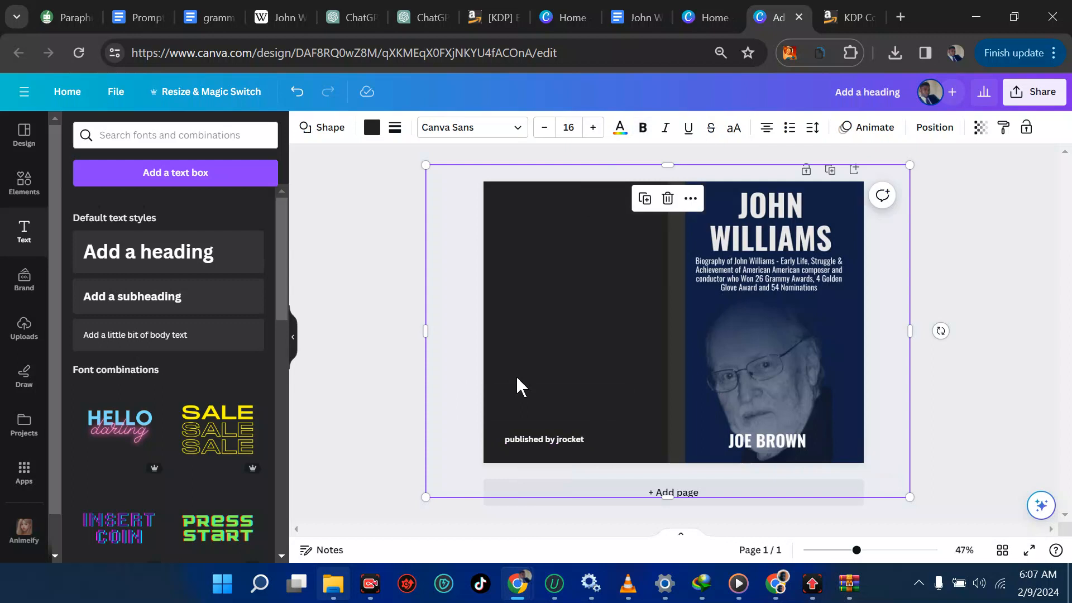
{"action": "left_click", "coordinate": [980, 128]}
{"action": "left_click_drag", "start_coordinate": [936, 181], "coordinate": [900, 181]}
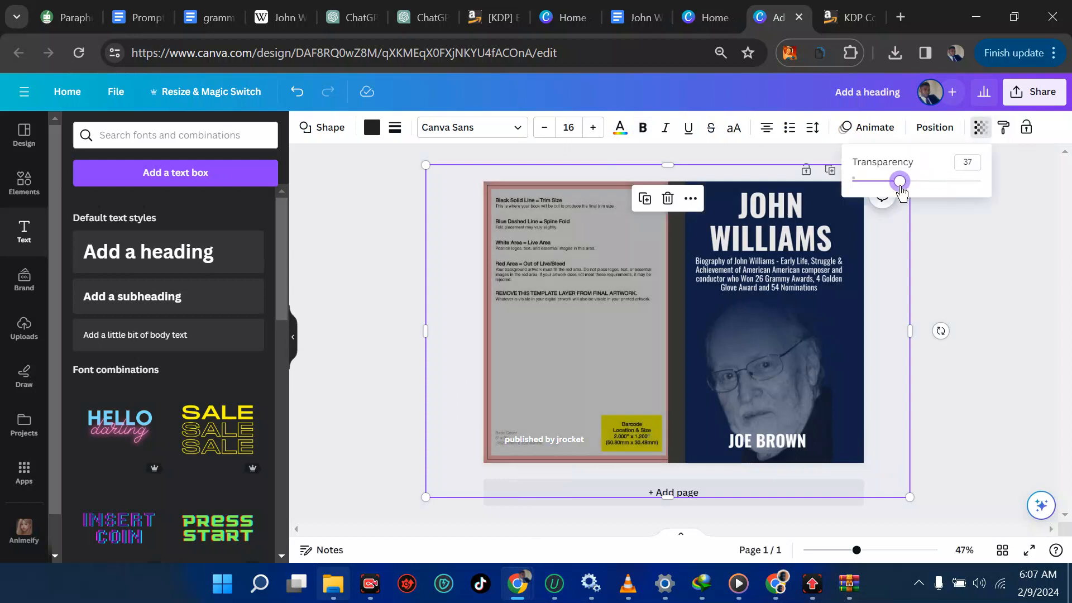
{"action": "mouse_move", "coordinate": [549, 445]}
{"action": "left_mouse_down"}
{"action": "mouse_move", "coordinate": [586, 443]}
{"action": "mouse_move", "coordinate": [544, 439]}
{"action": "left_mouse_up"}
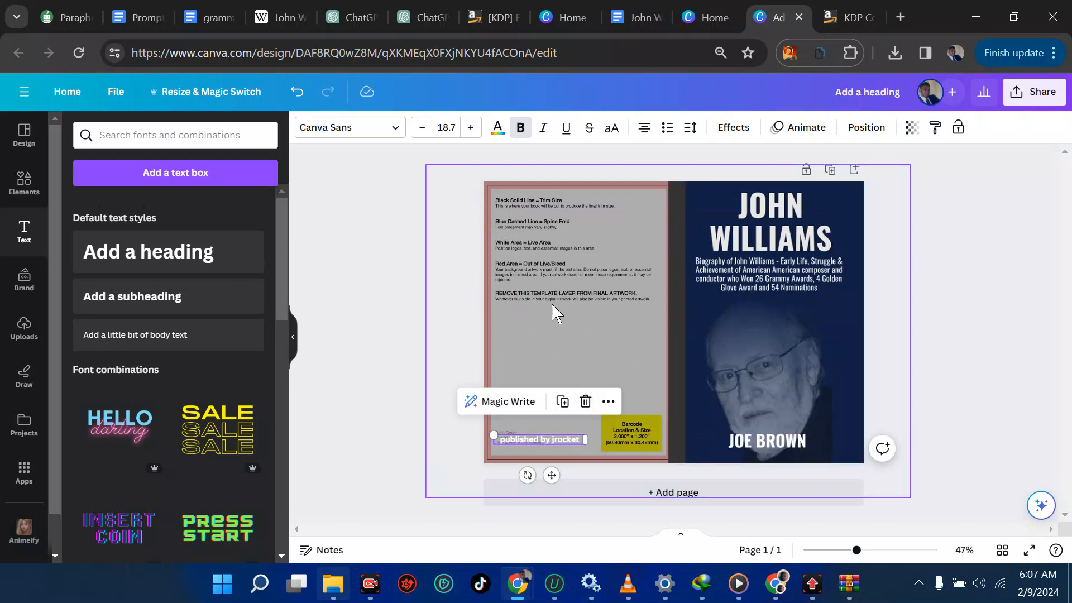
{"action": "left_click", "coordinate": [531, 444]}
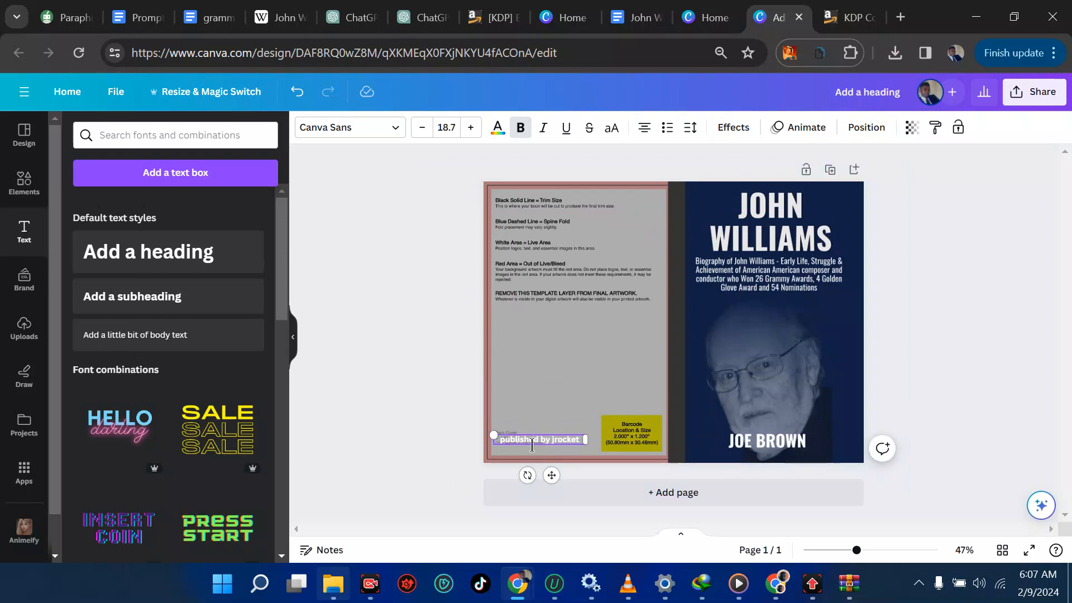
- Delete the publisher line from the back cover and set the dark background shape's transparency to 100
{"action": "left_click", "coordinate": [423, 426]}
{"action": "left_click", "coordinate": [549, 438]}
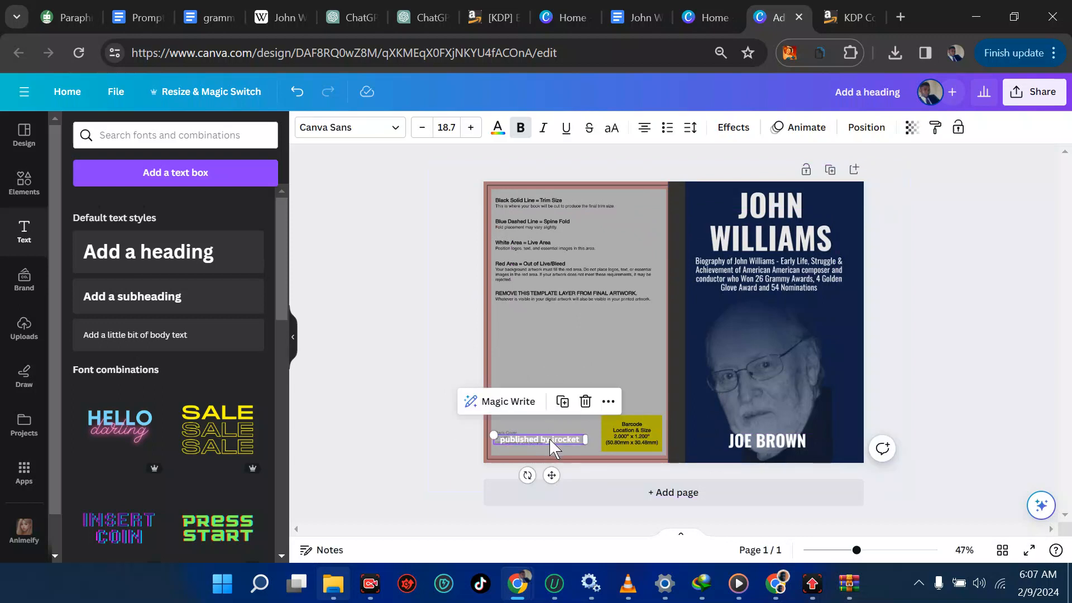
{"action": "key", "text": "Delete"}
{"action": "left_click", "coordinate": [581, 397]}
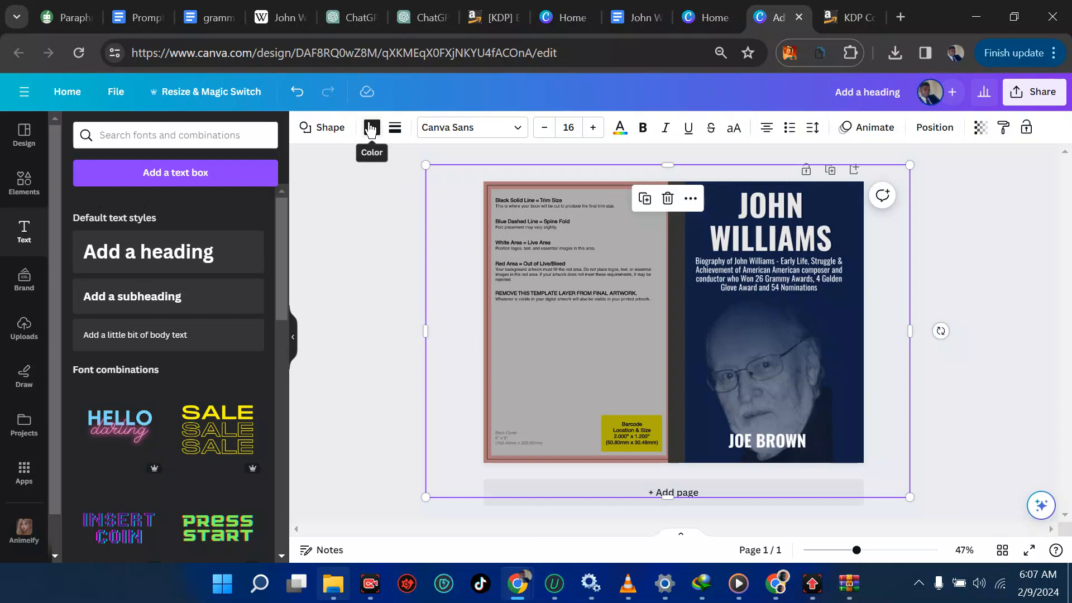
{"action": "left_click", "coordinate": [980, 127]}
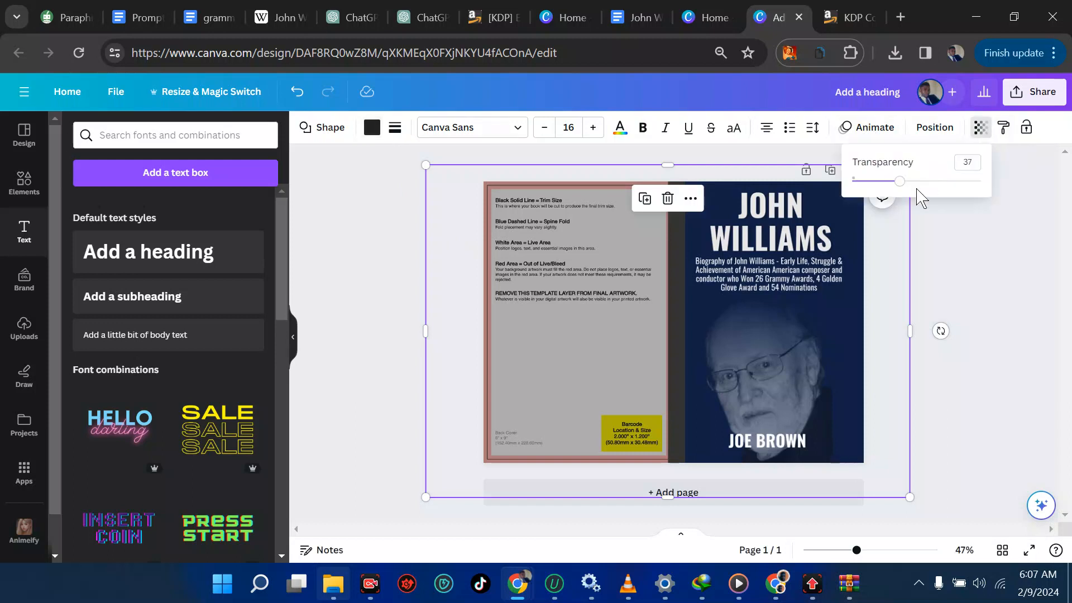
{"action": "left_click_drag", "start_coordinate": [901, 182], "coordinate": [1012, 184]}
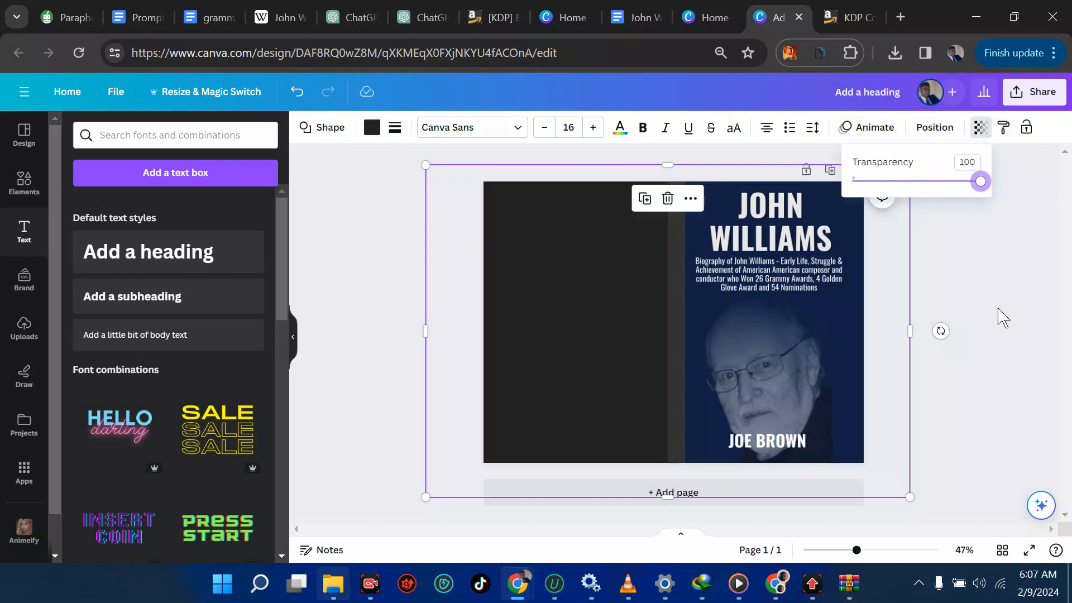
- Duplicate the dark grey spine strip and place the copy as a full-height vertical band on the back cover, nearer its outer edge
{"action": "left_click", "coordinate": [682, 338]}
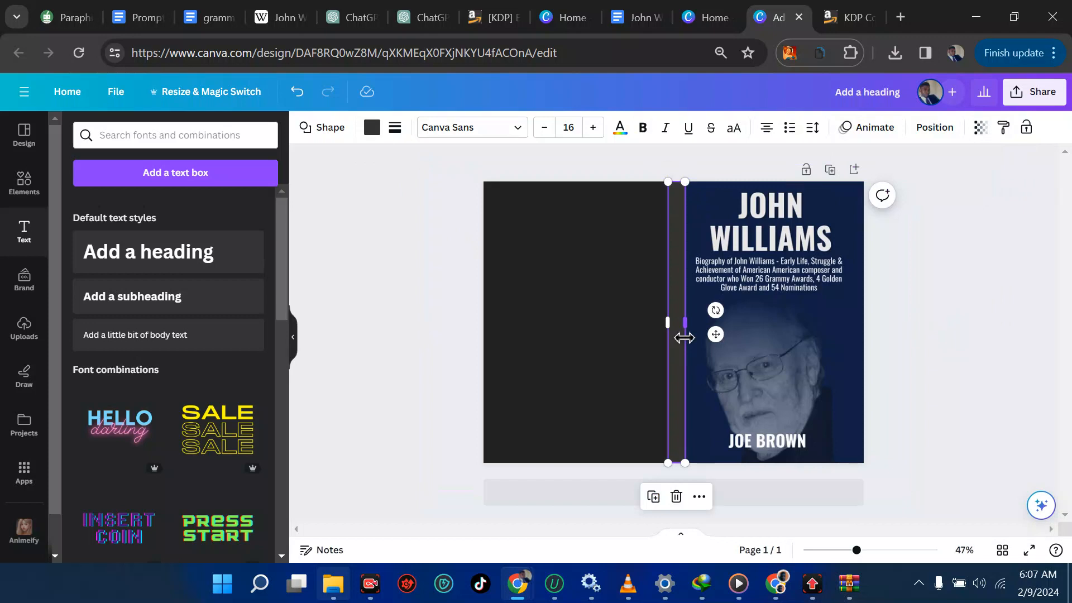
{"action": "left_click", "coordinate": [653, 496]}
{"action": "left_click_drag", "start_coordinate": [685, 400], "coordinate": [538, 384]}
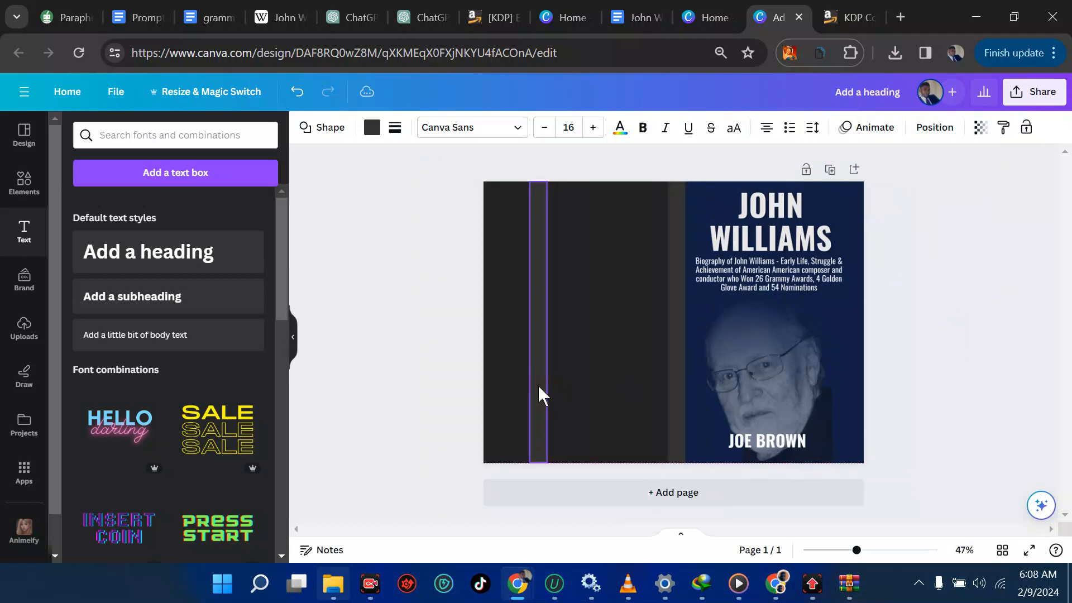
{"action": "left_click", "coordinate": [396, 384]}
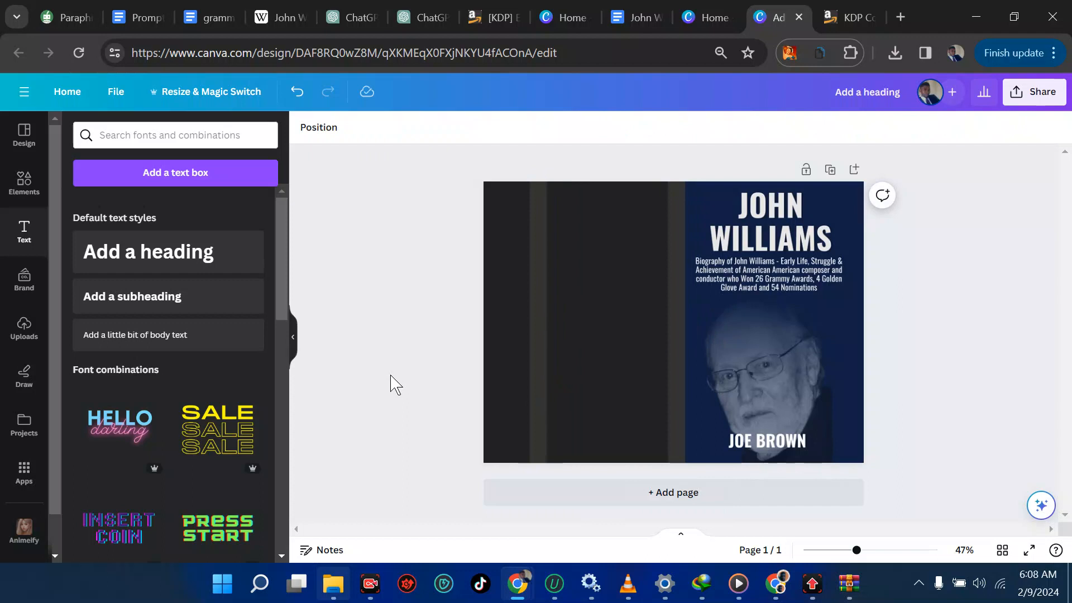
{"action": "left_click", "coordinate": [1043, 94]}
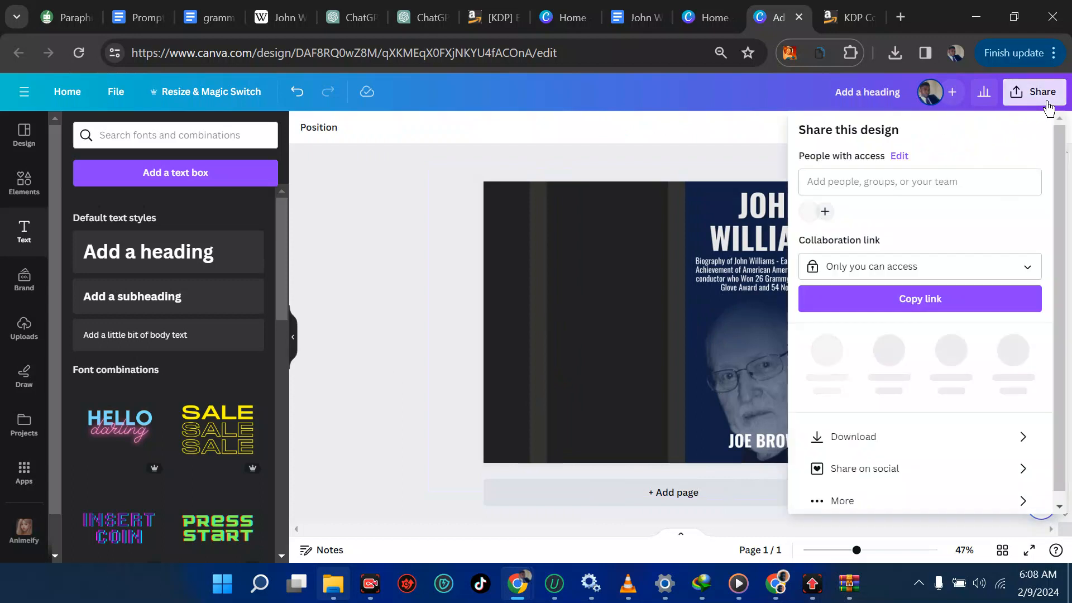
{"action": "left_click", "coordinate": [854, 430]}
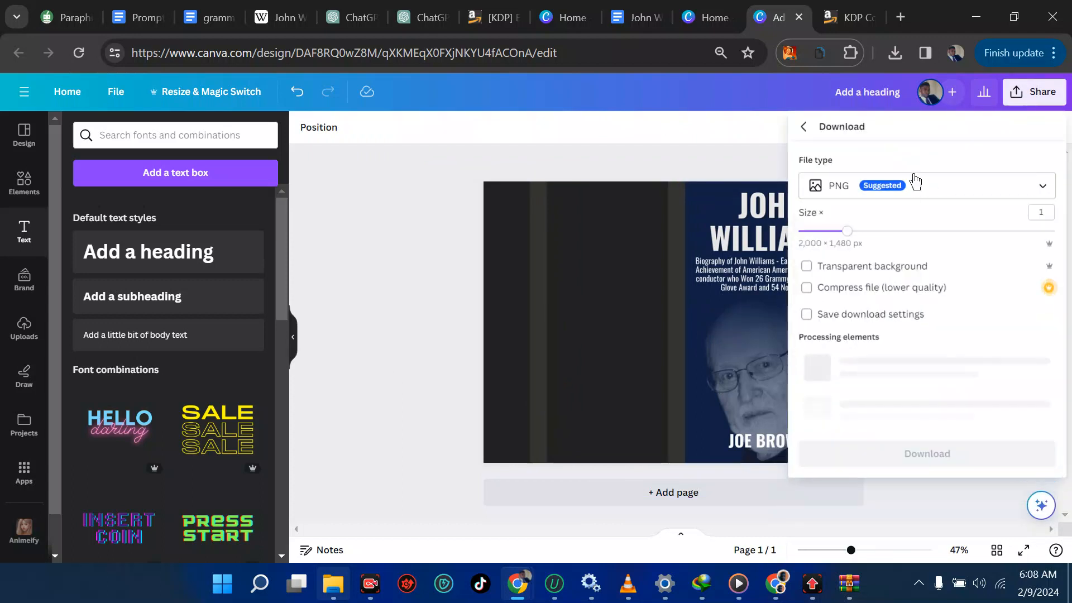
{"action": "left_click", "coordinate": [913, 192]}
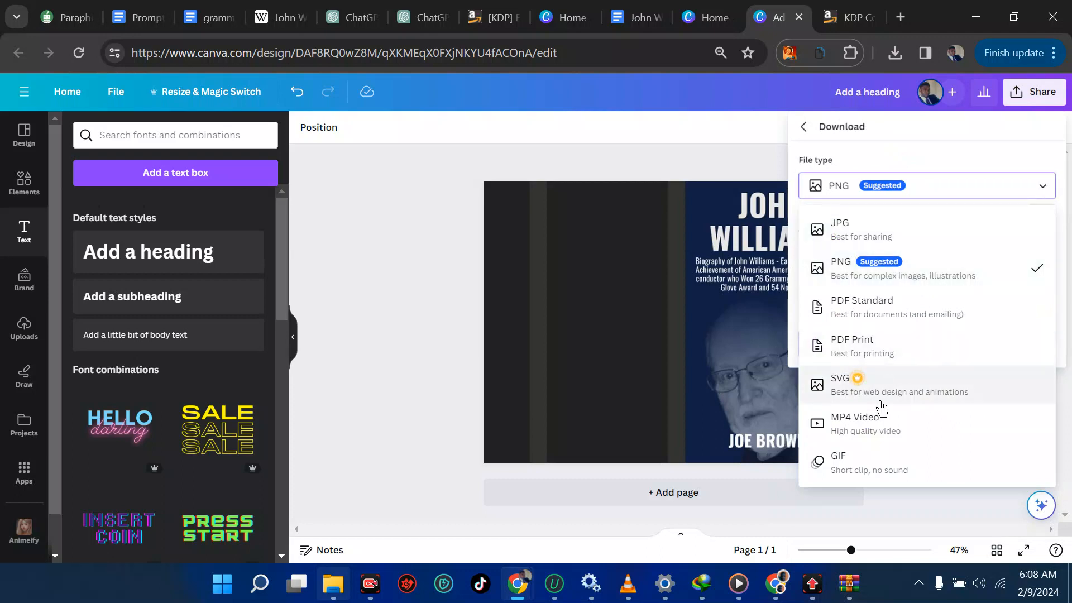
{"action": "left_click", "coordinate": [972, 189]}
{"action": "left_click", "coordinate": [972, 194]}
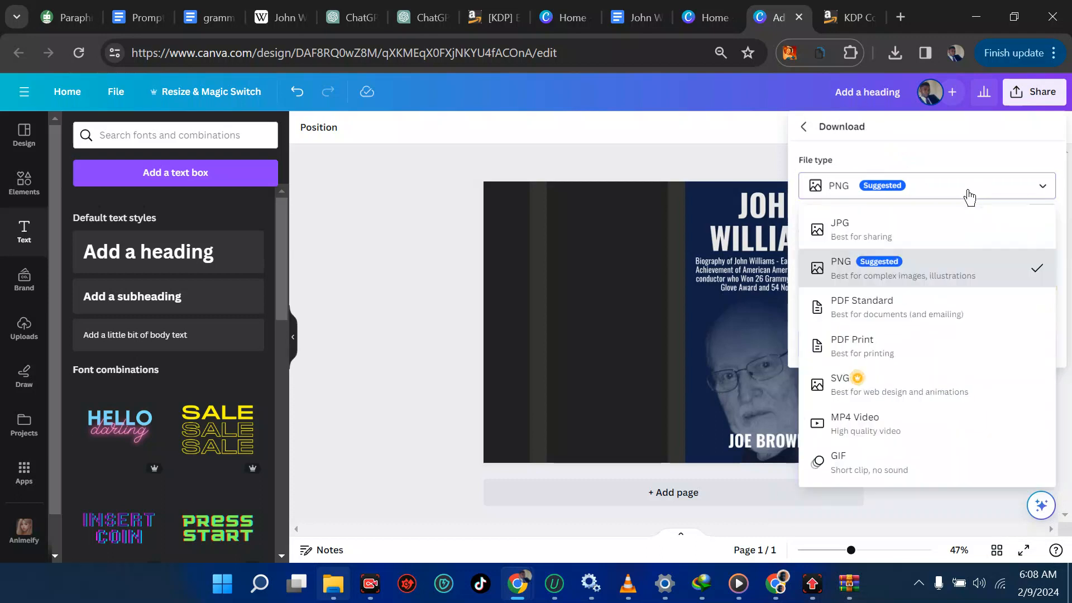
{"action": "left_click", "coordinate": [882, 350]}
{"action": "left_click", "coordinate": [895, 310]}
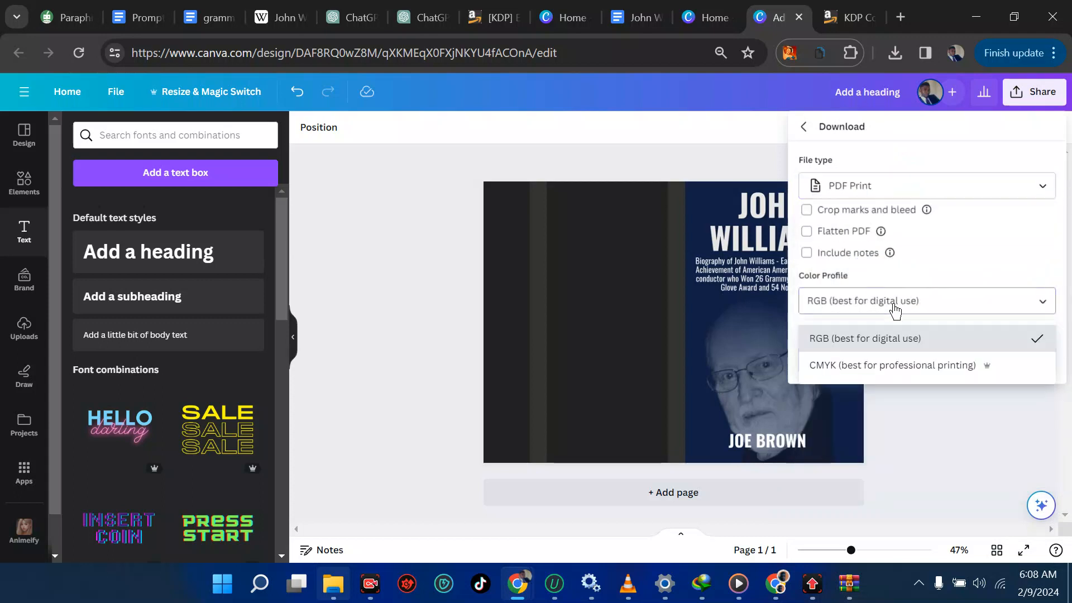
{"action": "left_click", "coordinate": [865, 369]}
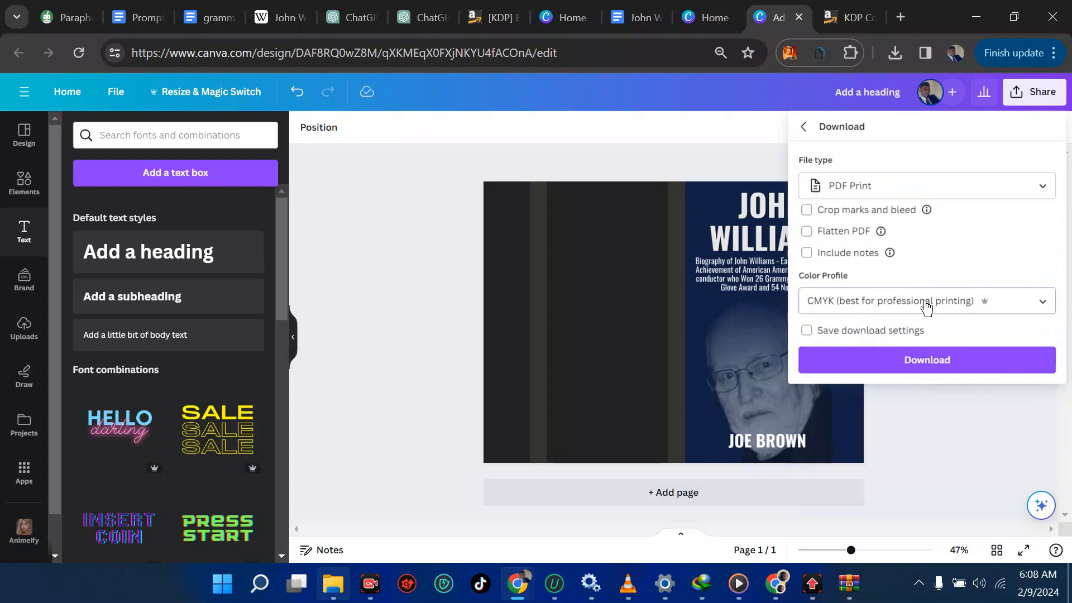
{"action": "left_click", "coordinate": [1004, 302]}
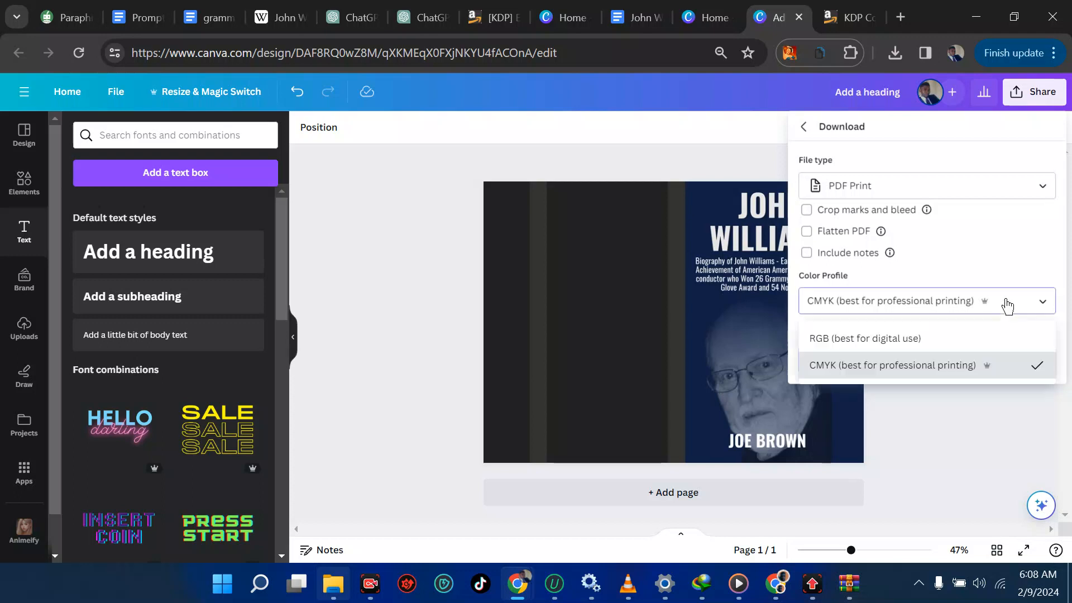
{"action": "left_click", "coordinate": [921, 423]}
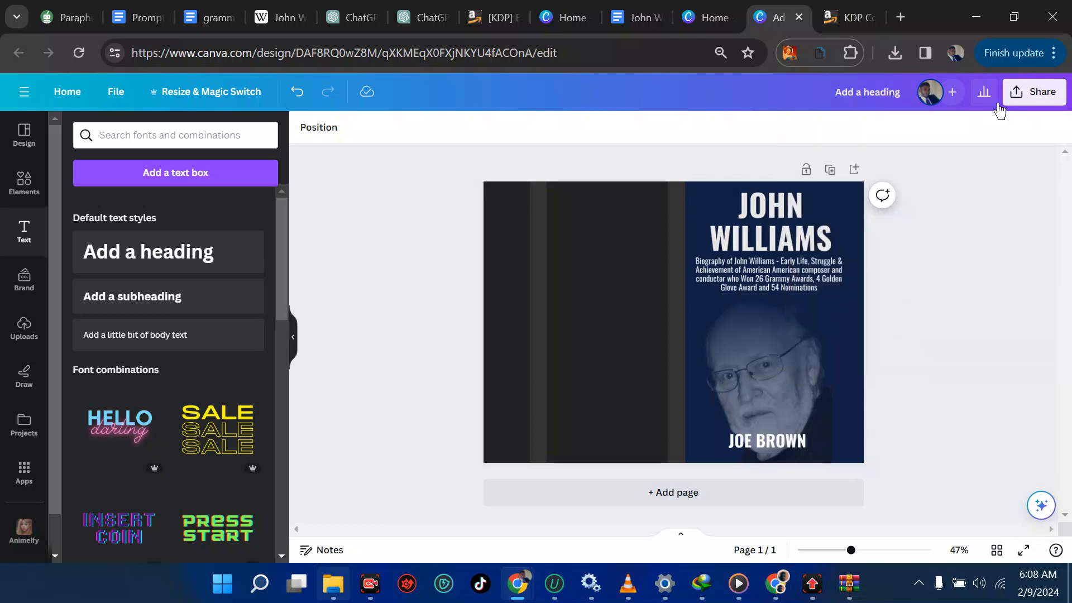
- Download the full cover design as a PDF Print file
{"action": "left_click", "coordinate": [1018, 91]}
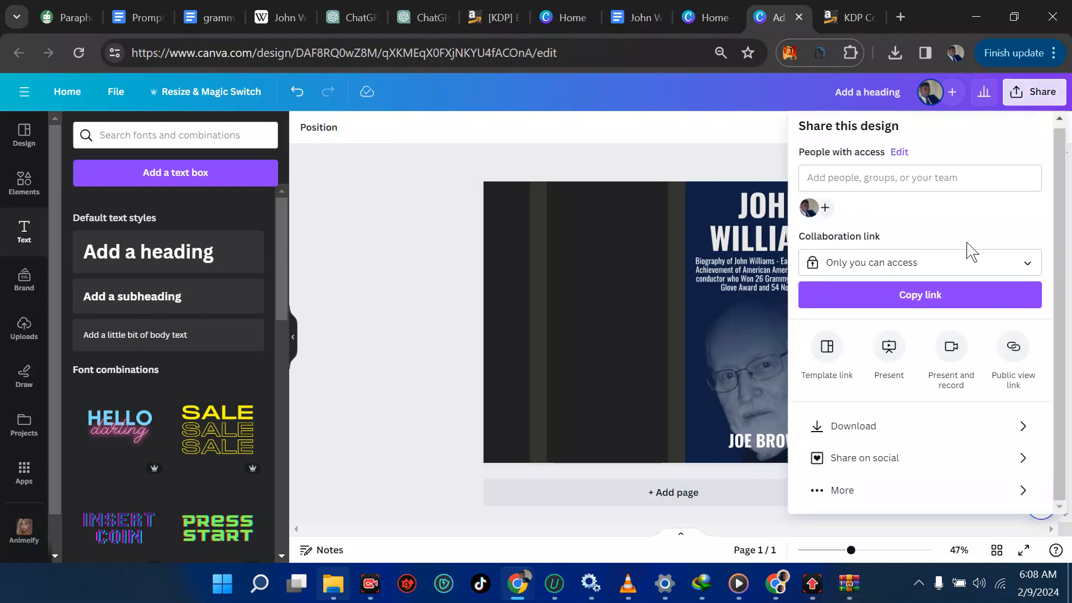
{"action": "left_click", "coordinate": [852, 428]}
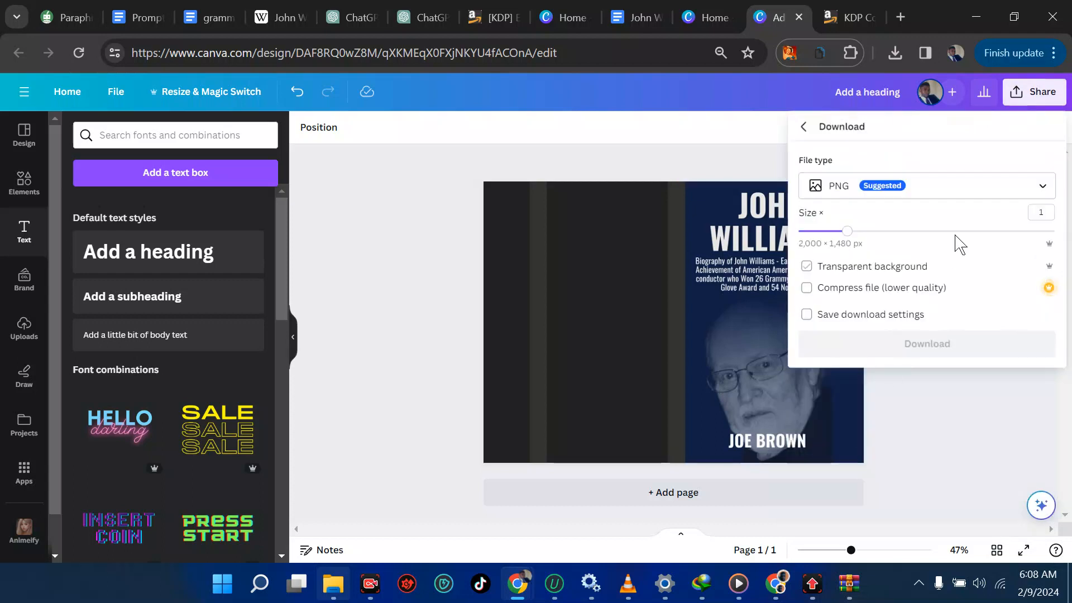
{"action": "left_click", "coordinate": [951, 196]}
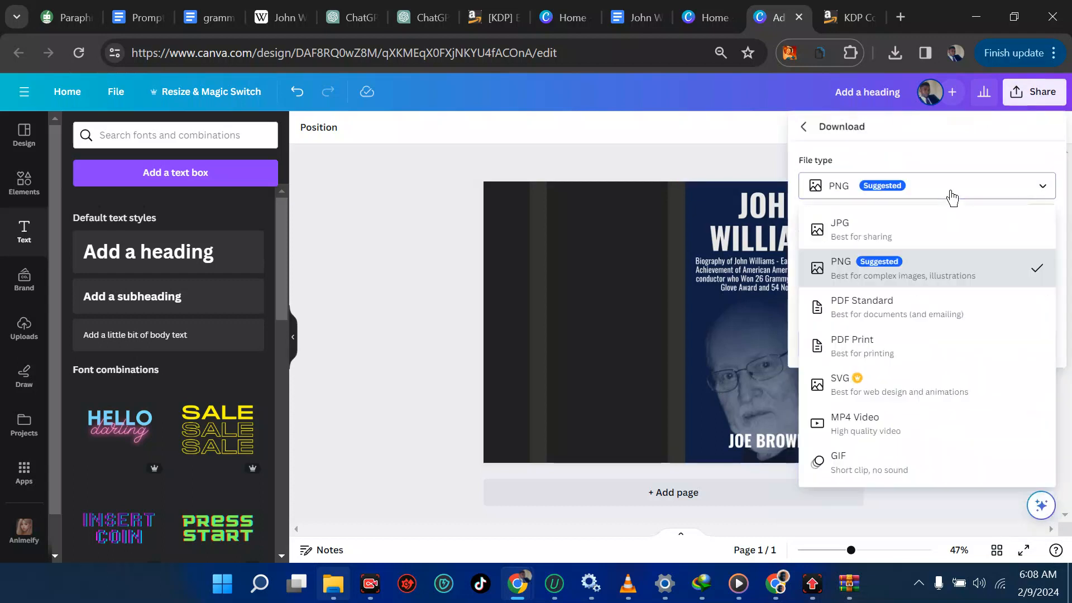
{"action": "left_click", "coordinate": [892, 349]}
{"action": "left_click", "coordinate": [884, 363]}
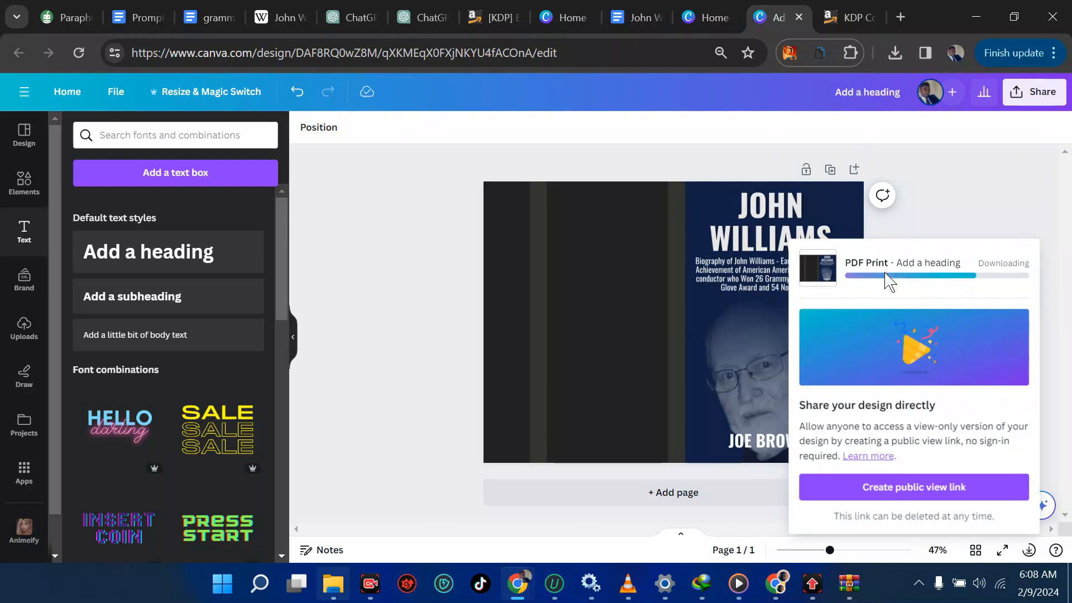
- Switch to the KDP paperback content page, choose to upload an existing print-ready cover, and upload "Add a heading" PDF from Downloads
{"action": "left_click", "coordinate": [503, 17]}
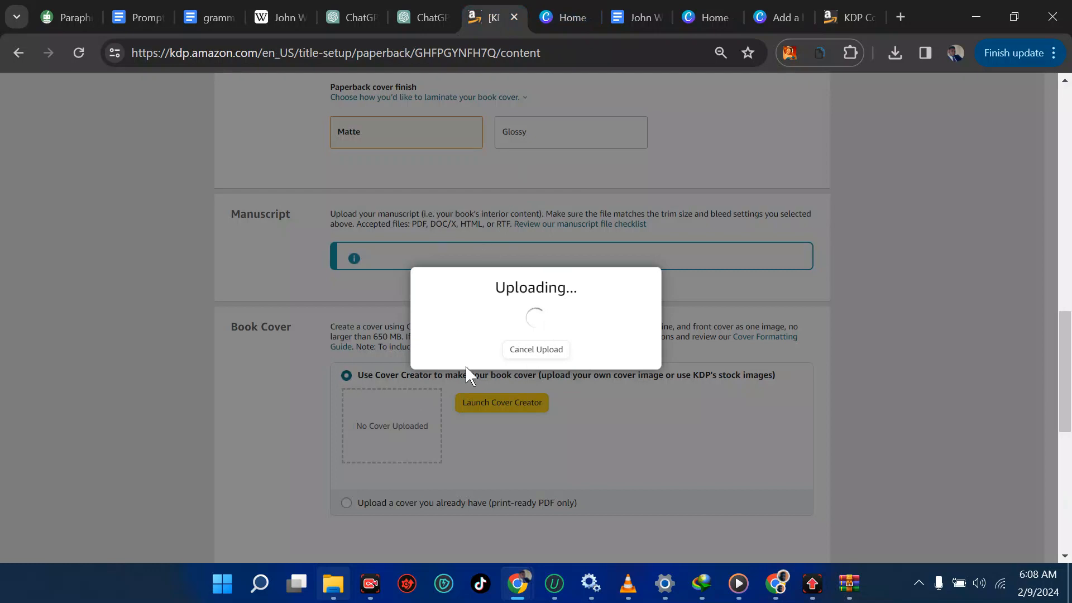
{"action": "scroll", "coordinate": [617, 359], "scroll_direction": "up", "scroll_amount": 15}
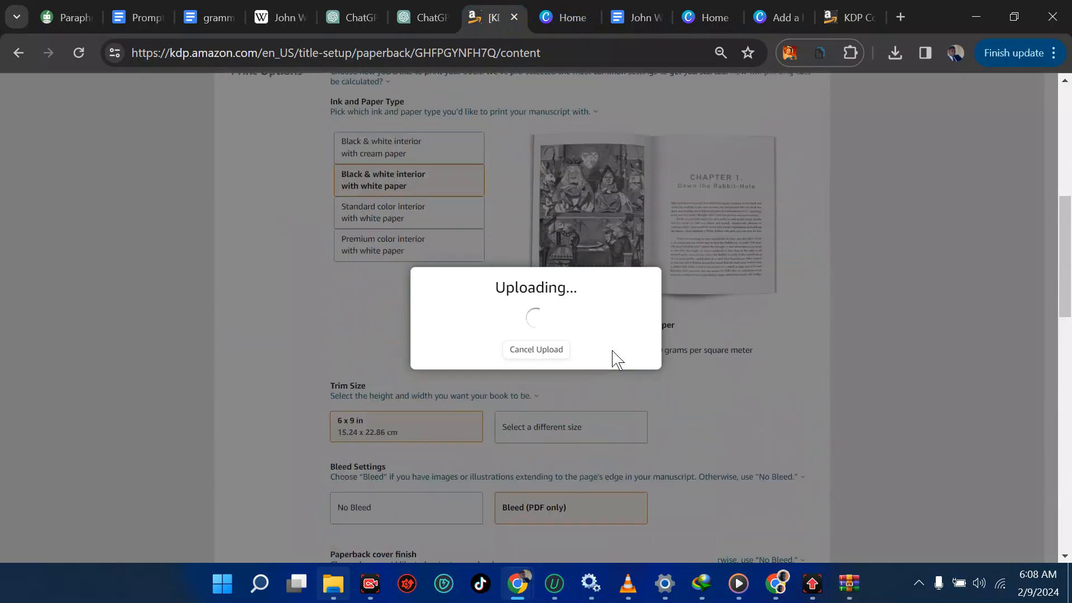
{"action": "scroll", "coordinate": [617, 359], "scroll_direction": "down", "scroll_amount": 13}
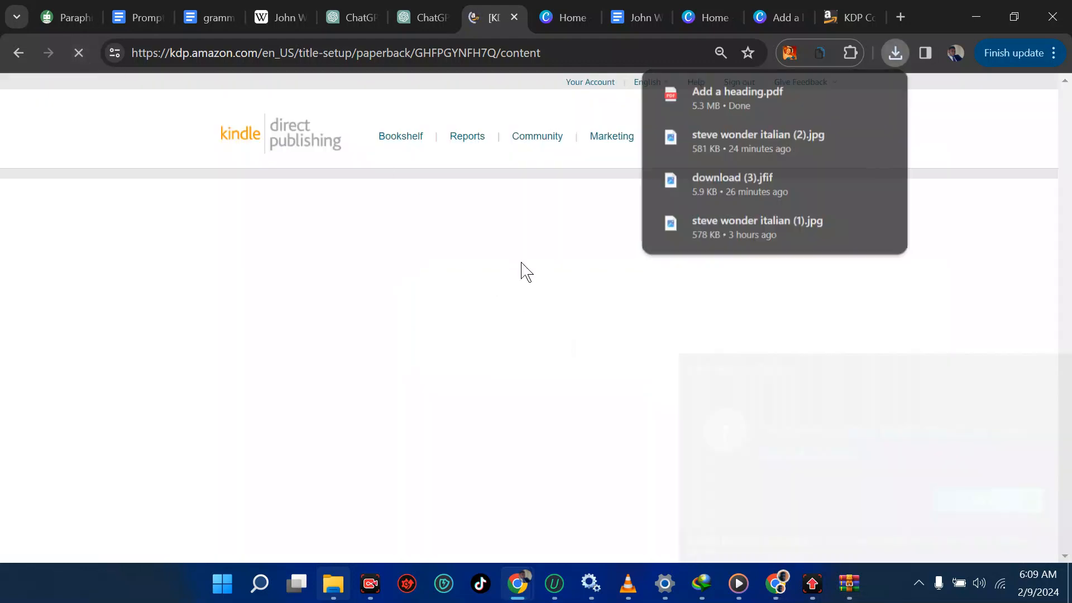
{"action": "scroll", "coordinate": [523, 271], "scroll_direction": "down", "scroll_amount": 3}
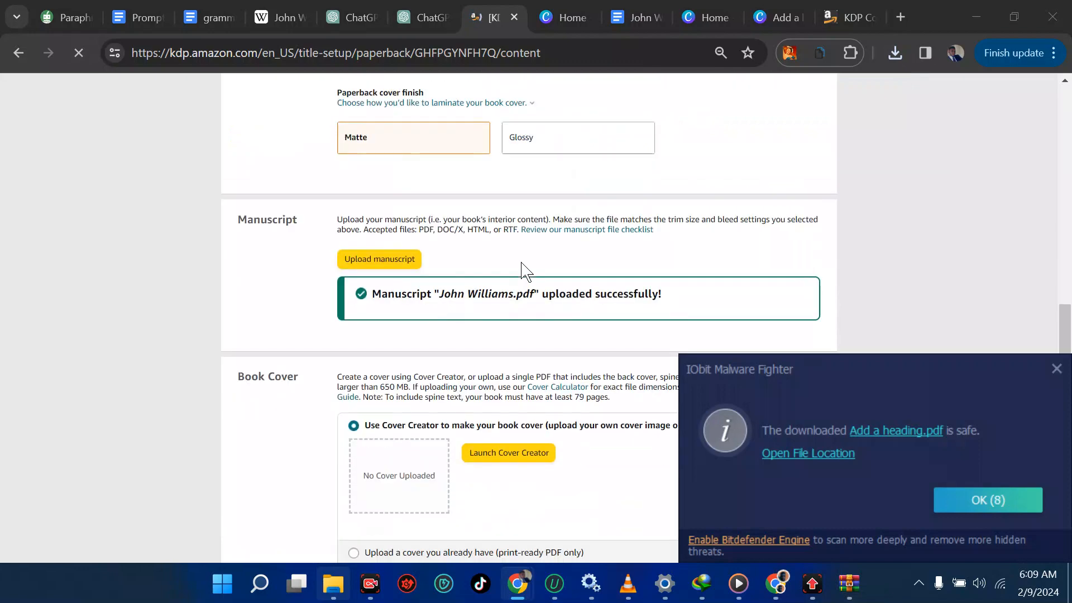
{"action": "scroll", "coordinate": [593, 286], "scroll_direction": "down", "scroll_amount": 1}
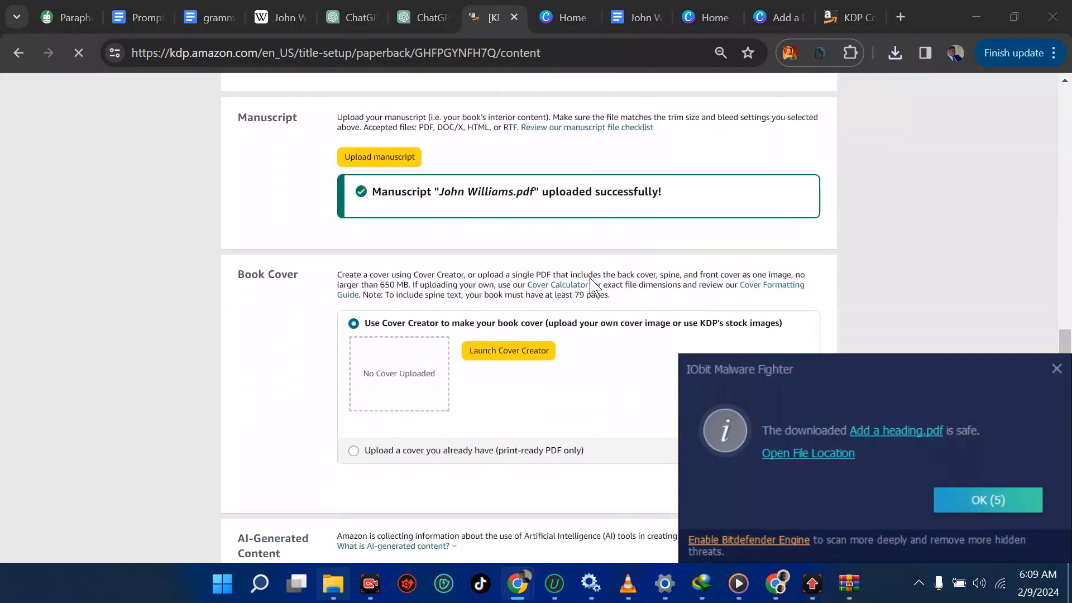
{"action": "left_click", "coordinate": [354, 450]}
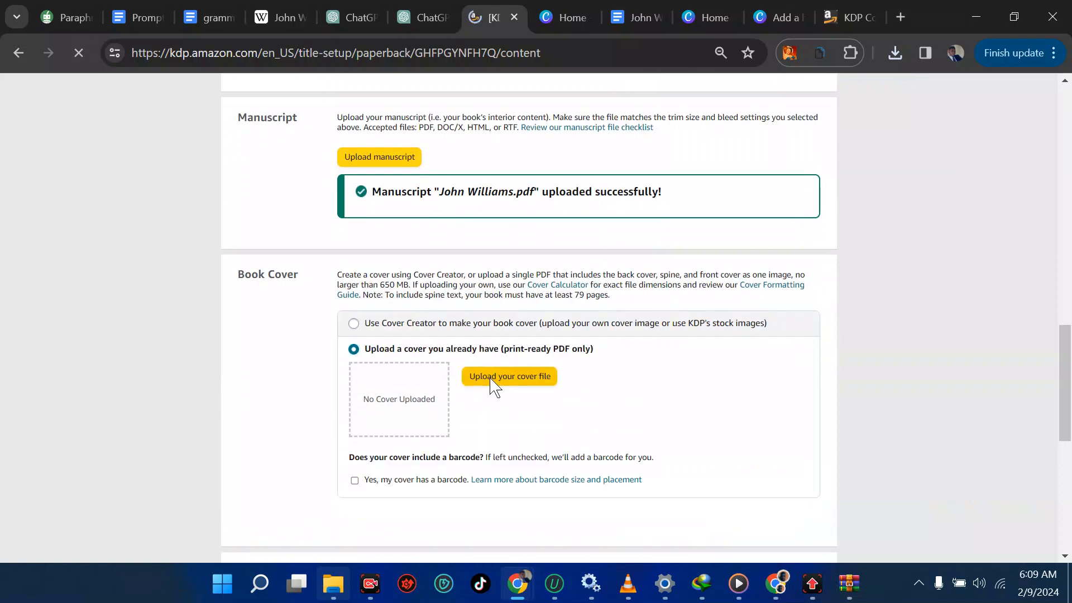
{"action": "left_click", "coordinate": [492, 376]}
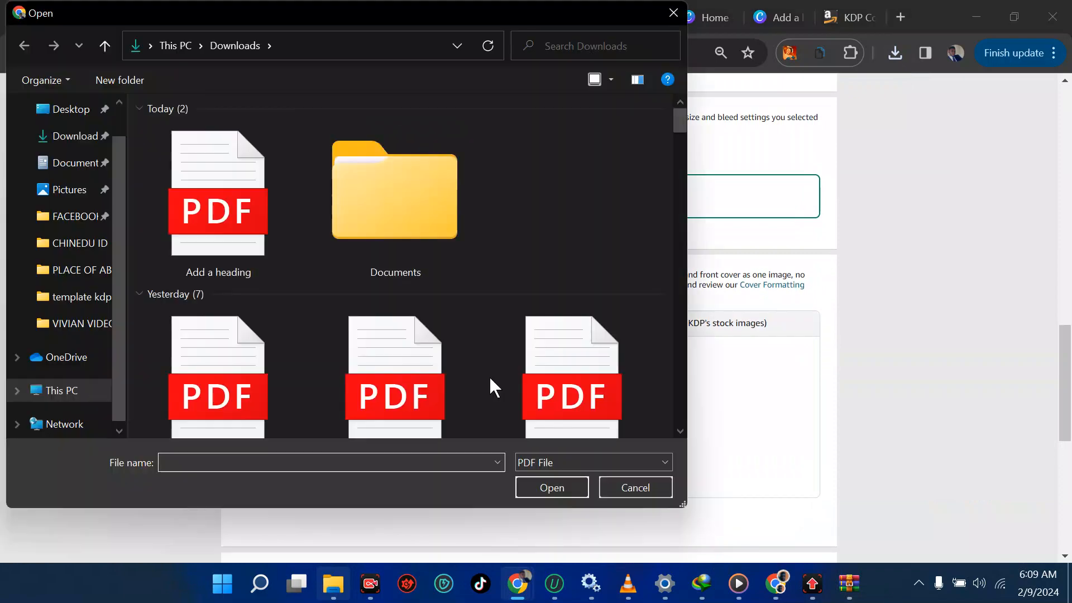
{"action": "left_click", "coordinate": [227, 256]}
{"action": "double_click", "coordinate": [227, 256]}
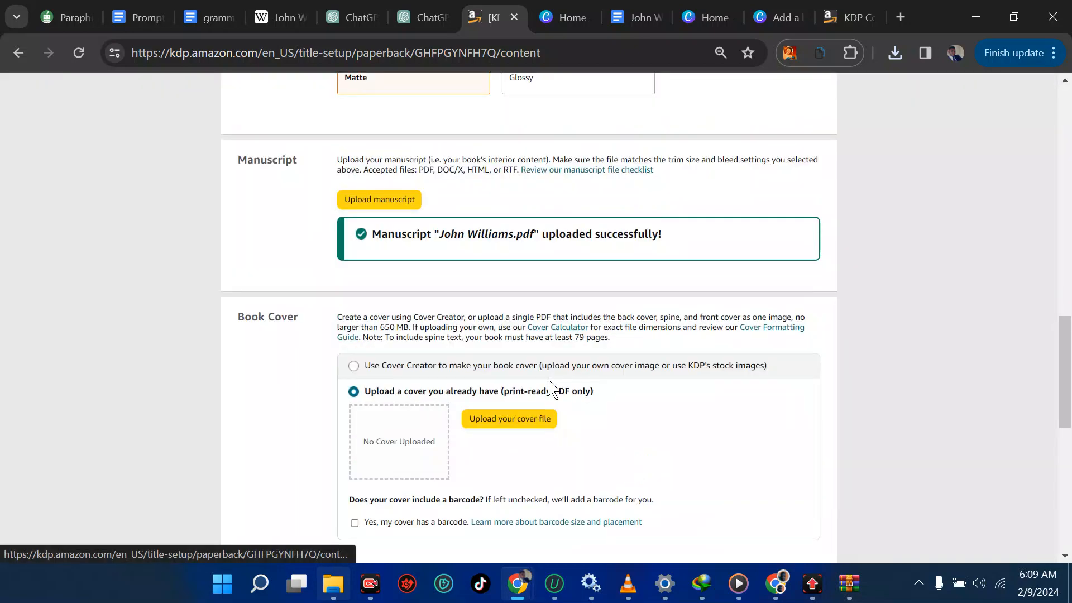
- Answer No to the question about using AI tools to create the book's content
{"action": "scroll", "coordinate": [549, 387], "scroll_direction": "down", "scroll_amount": 4}
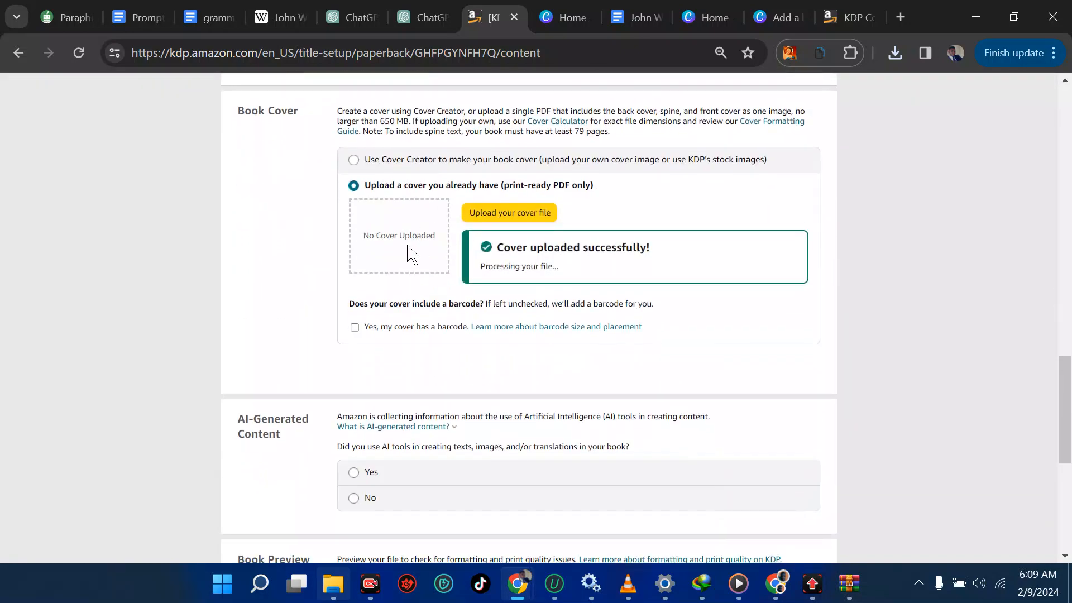
{"action": "scroll", "coordinate": [425, 263], "scroll_direction": "down", "scroll_amount": 2}
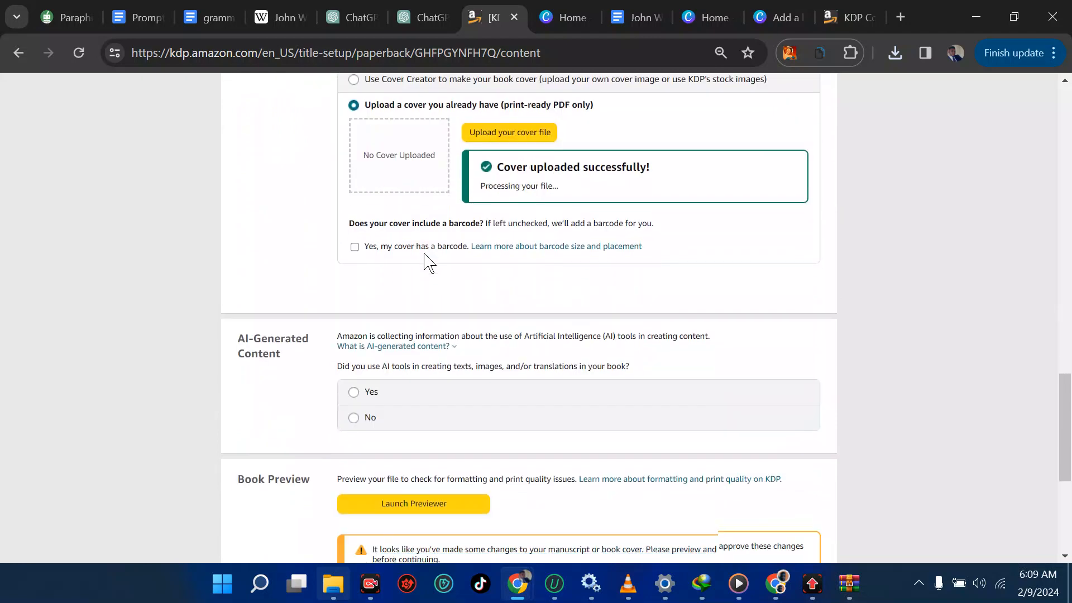
{"action": "left_click", "coordinate": [353, 383]}
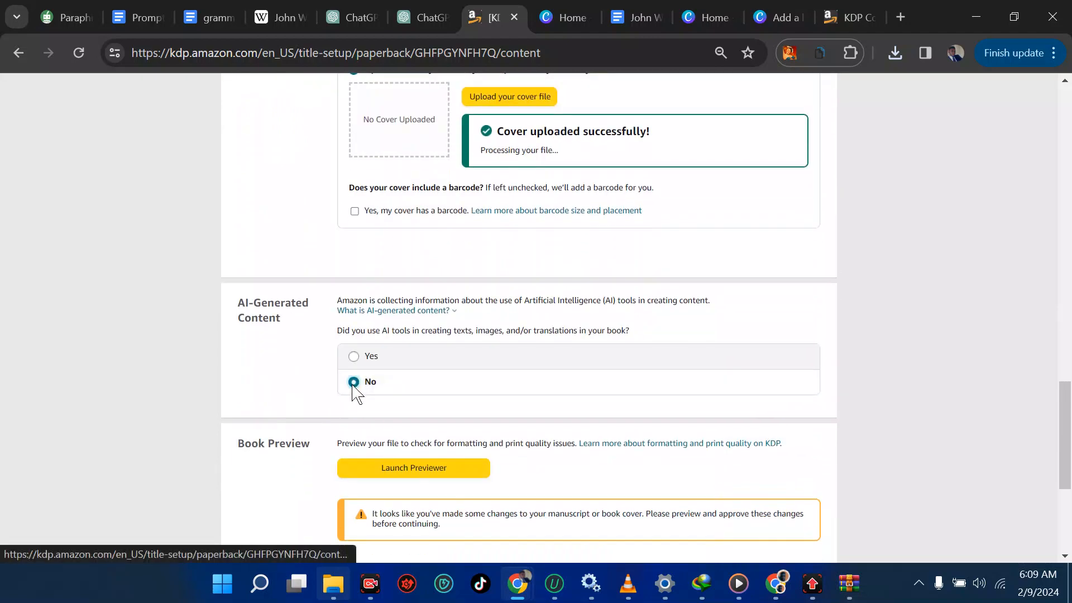
- Check the upload status of the manuscript and cover, and launch the book previewer
{"action": "scroll", "coordinate": [354, 391], "scroll_direction": "down", "scroll_amount": 2}
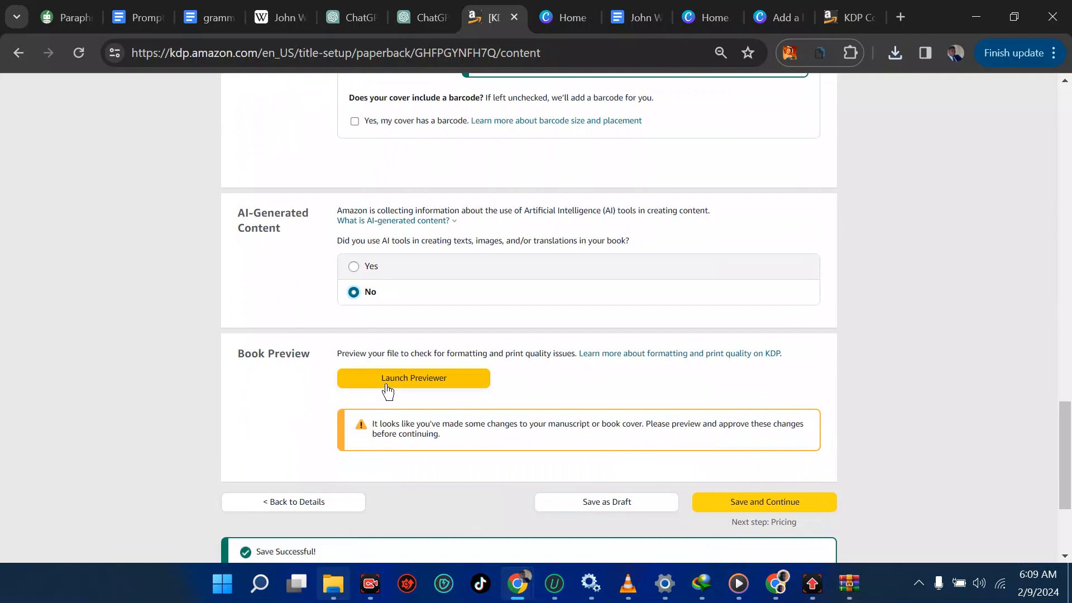
{"action": "scroll", "coordinate": [386, 384], "scroll_direction": "up", "scroll_amount": 4}
{"action": "scroll", "coordinate": [386, 384], "scroll_direction": "up", "scroll_amount": 3}
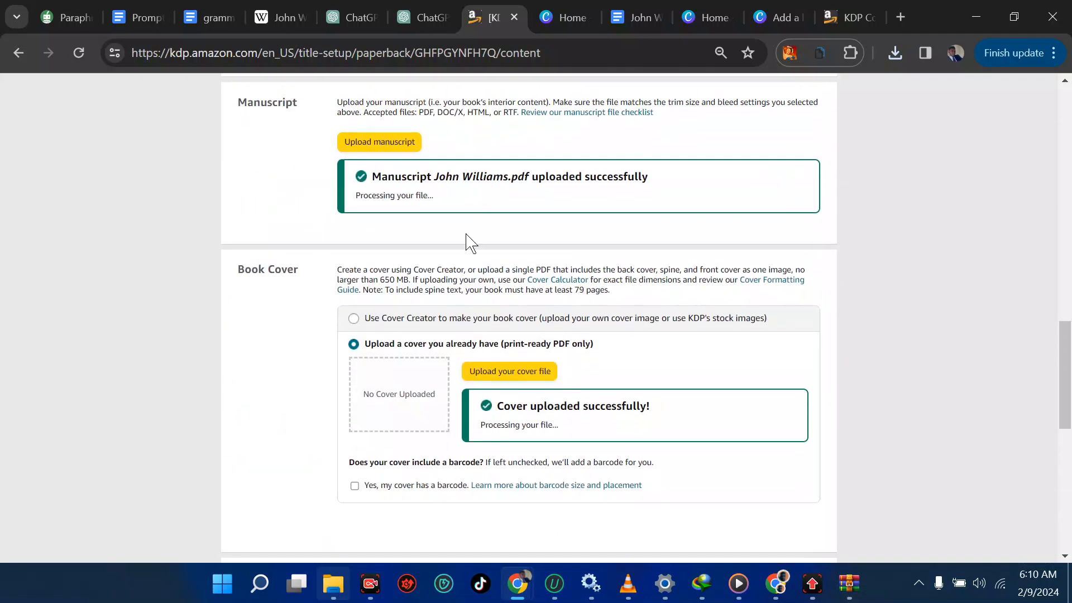
{"action": "scroll", "coordinate": [466, 243], "scroll_direction": "down", "scroll_amount": 5}
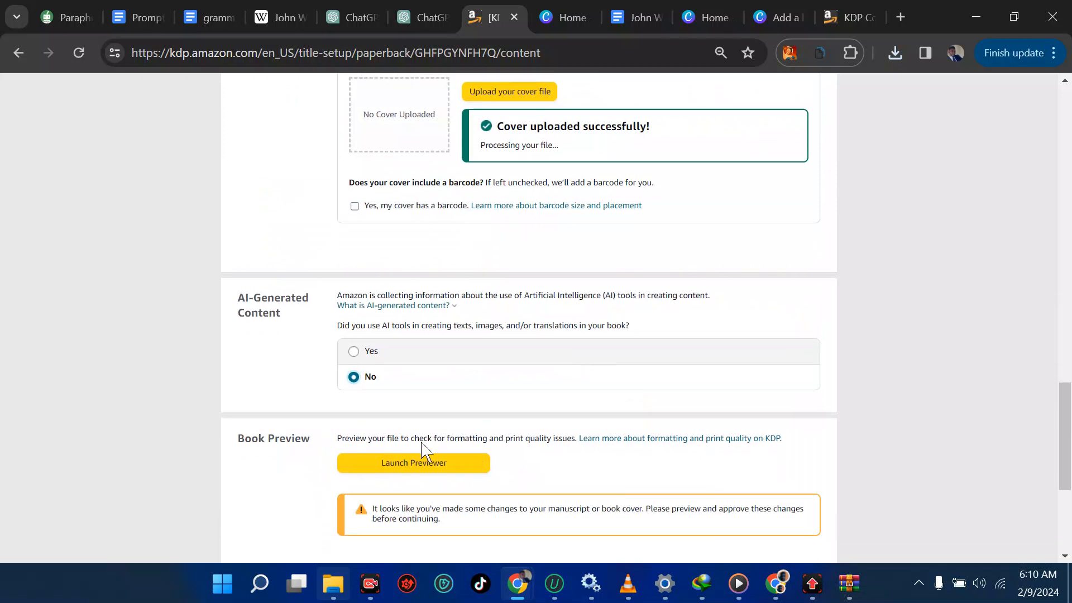
{"action": "left_click", "coordinate": [438, 465]}
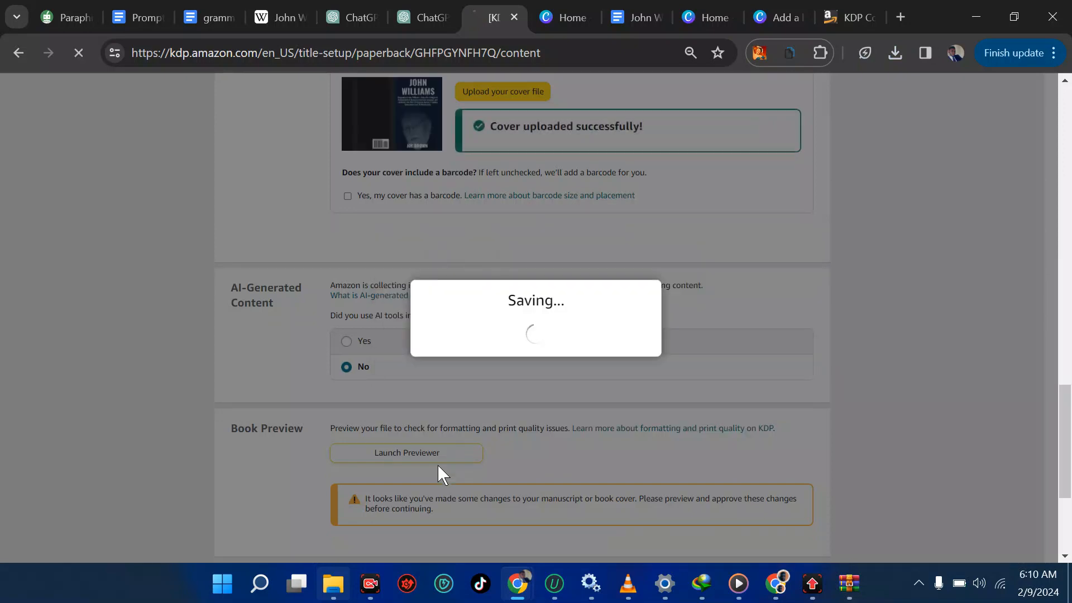
{"action": "scroll", "coordinate": [437, 463], "scroll_direction": "up", "scroll_amount": 6}
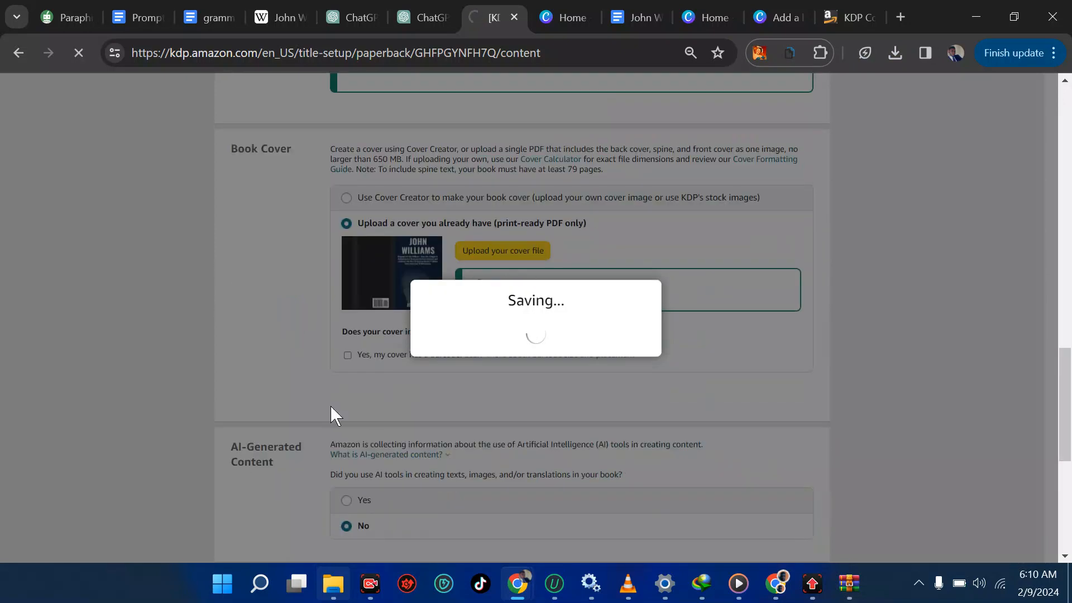
- Review the full cover and the opening pages through the Introduction in the print preview, and approve the book
{"action": "scroll", "coordinate": [422, 256], "scroll_direction": "down", "scroll_amount": 1}
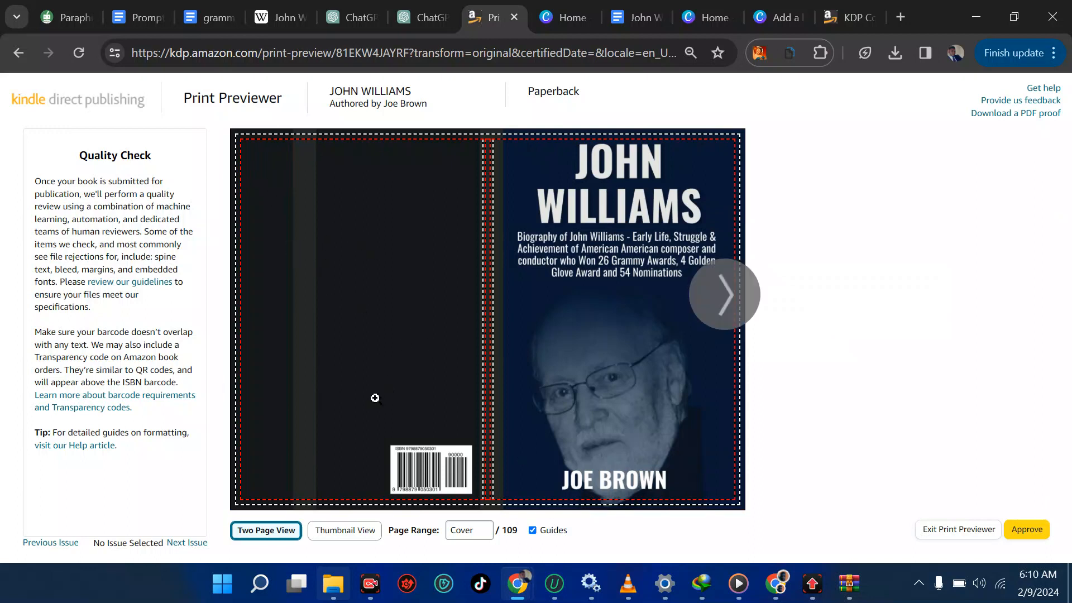
{"action": "left_click", "coordinate": [719, 328]}
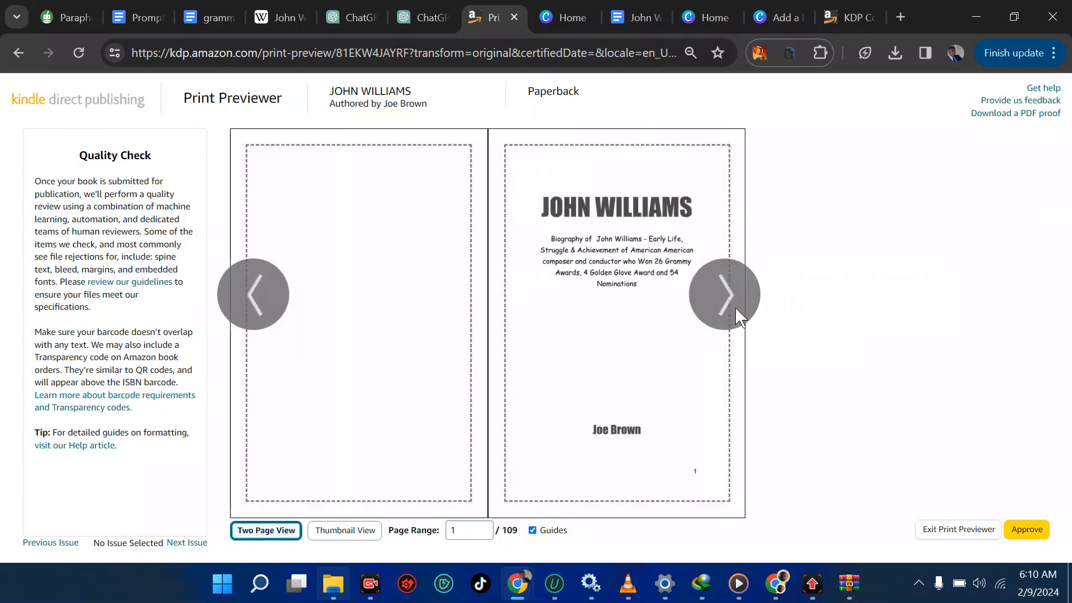
{"action": "left_click", "coordinate": [735, 307]}
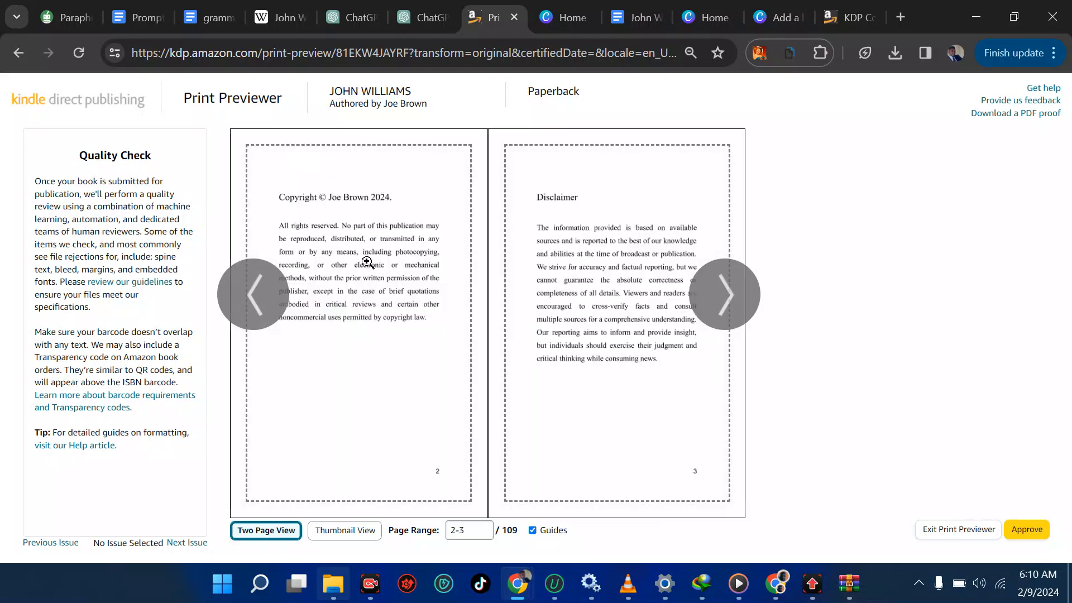
{"action": "left_click", "coordinate": [737, 283]}
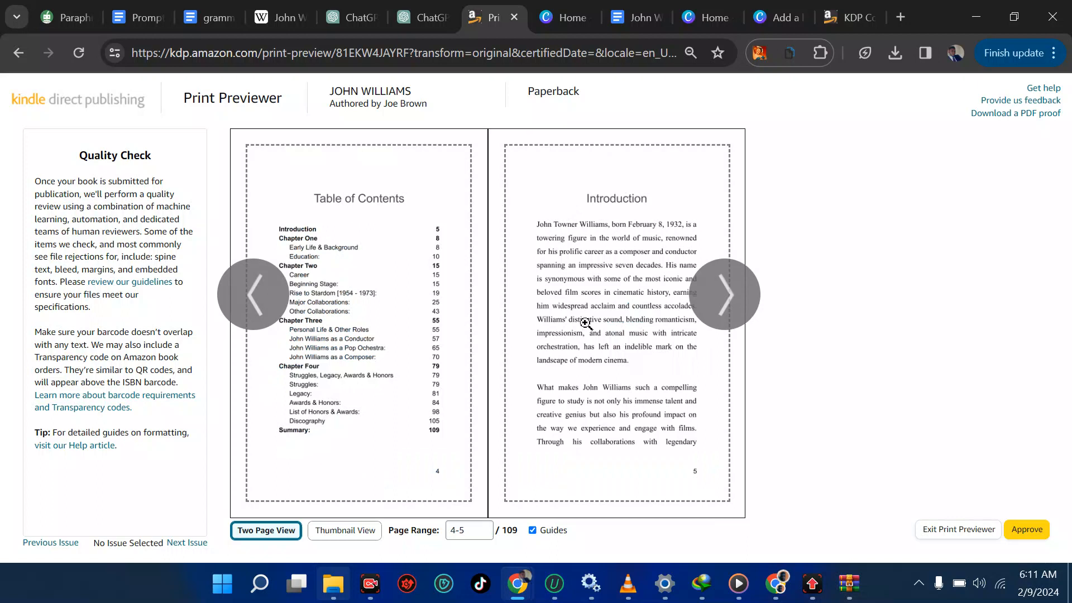
{"action": "mouse_move", "coordinate": [586, 323]}
{"action": "left_click", "coordinate": [1029, 531]}
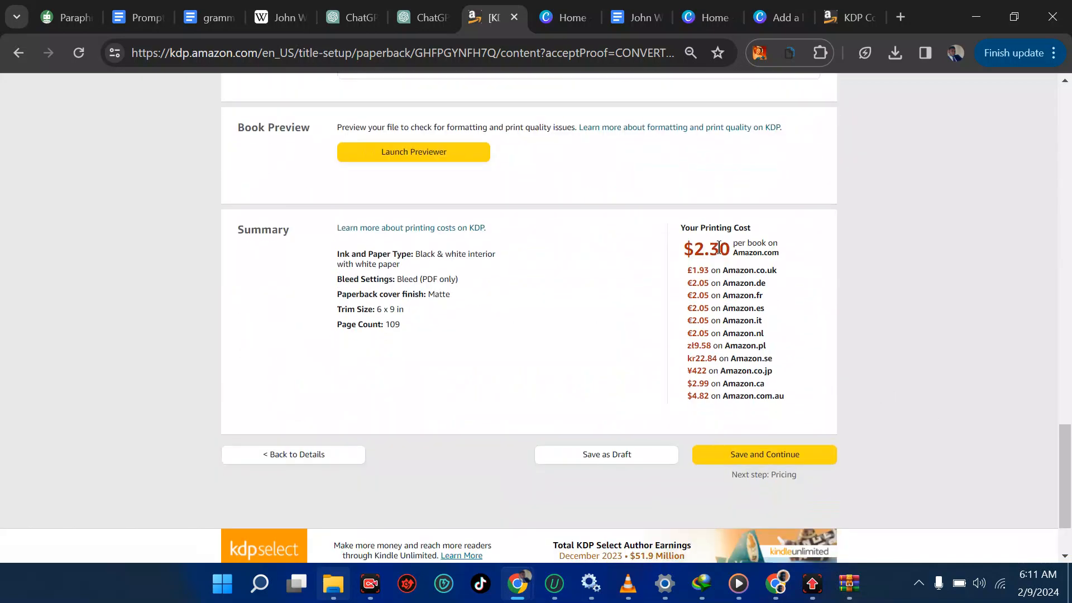
- Continue to the paperback pricing page, enable Expanded Distribution, and set the Amazon.com list price to 13.99 USD
{"action": "left_click", "coordinate": [733, 455]}
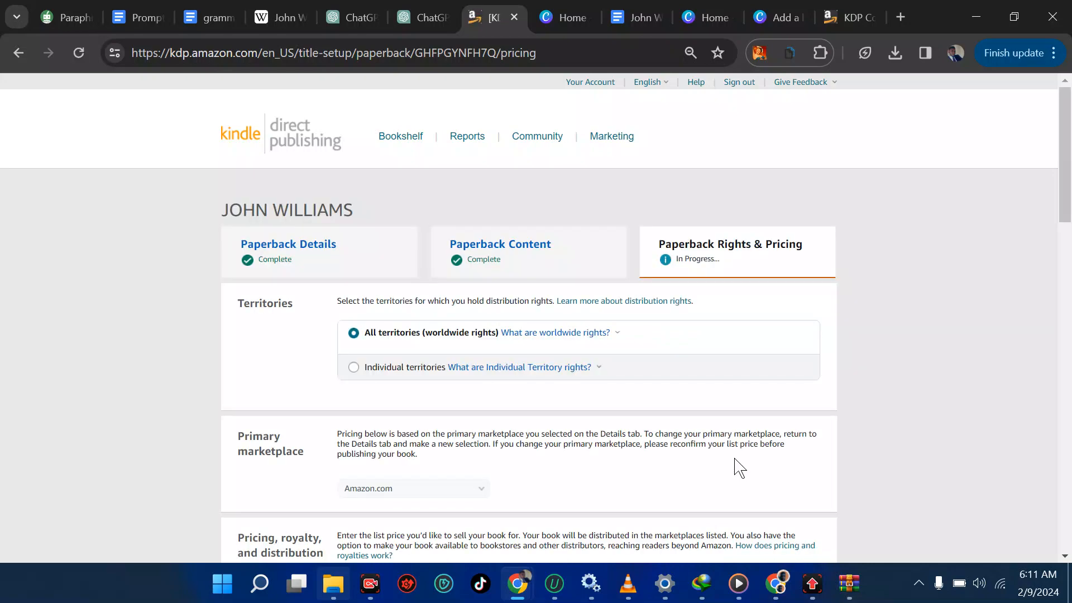
{"action": "scroll", "coordinate": [740, 468], "scroll_direction": "down", "scroll_amount": 20}
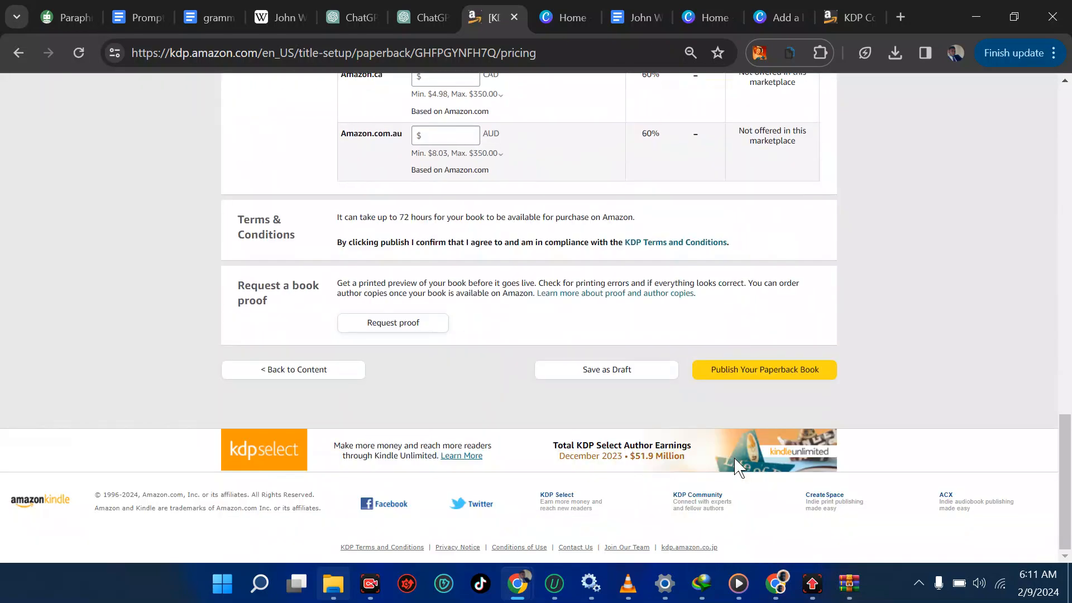
{"action": "scroll", "coordinate": [742, 378], "scroll_direction": "up", "scroll_amount": 10}
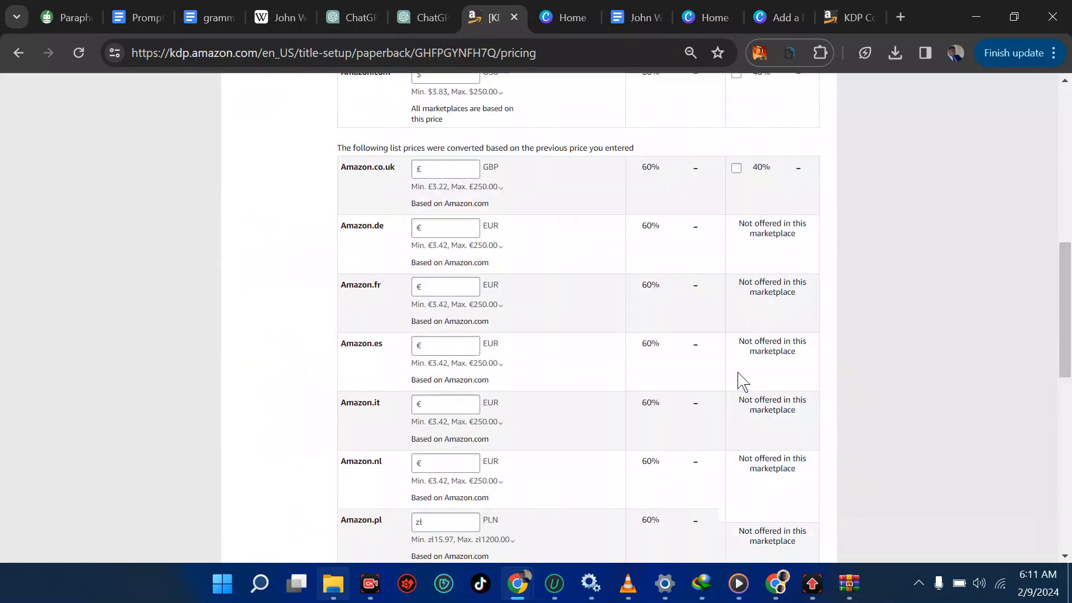
{"action": "scroll", "coordinate": [742, 378], "scroll_direction": "up", "scroll_amount": 4}
{"action": "left_click", "coordinate": [736, 253]}
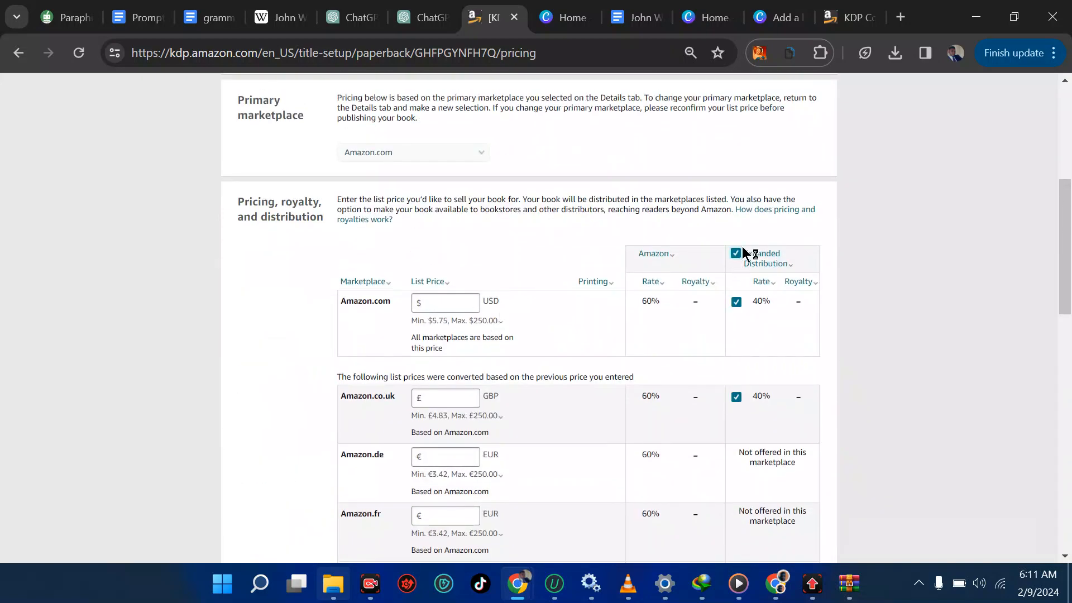
{"action": "left_click", "coordinate": [462, 296]}
{"action": "type", "text": "13.99"}
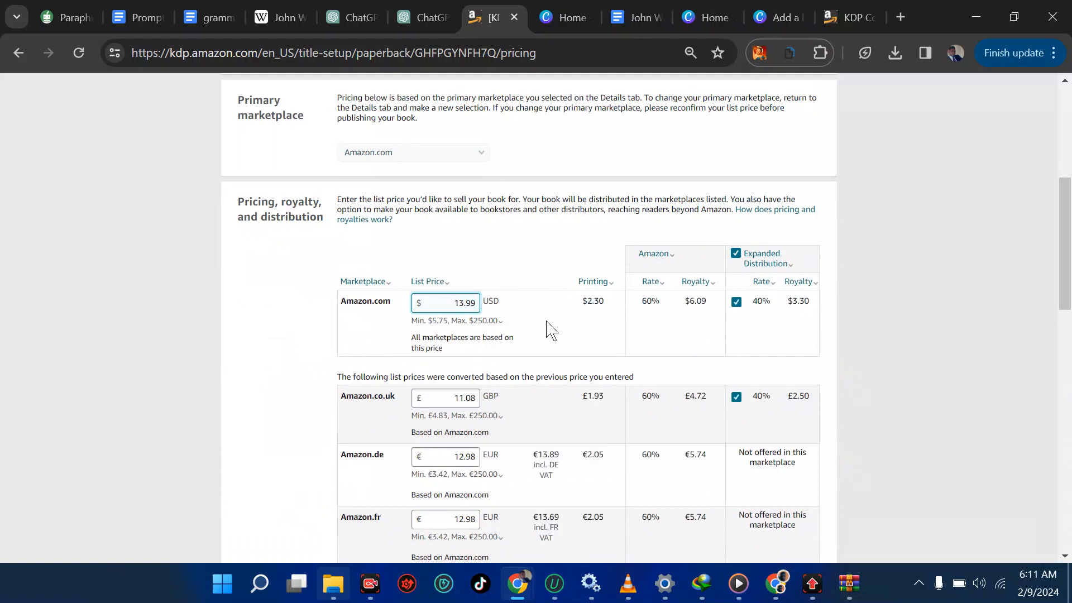
- Set the Amazon.co.uk list price to 12.99 GBP and the Amazon.de list price to 12.99 EUR
{"action": "scroll", "coordinate": [692, 302], "scroll_direction": "down", "scroll_amount": 3}
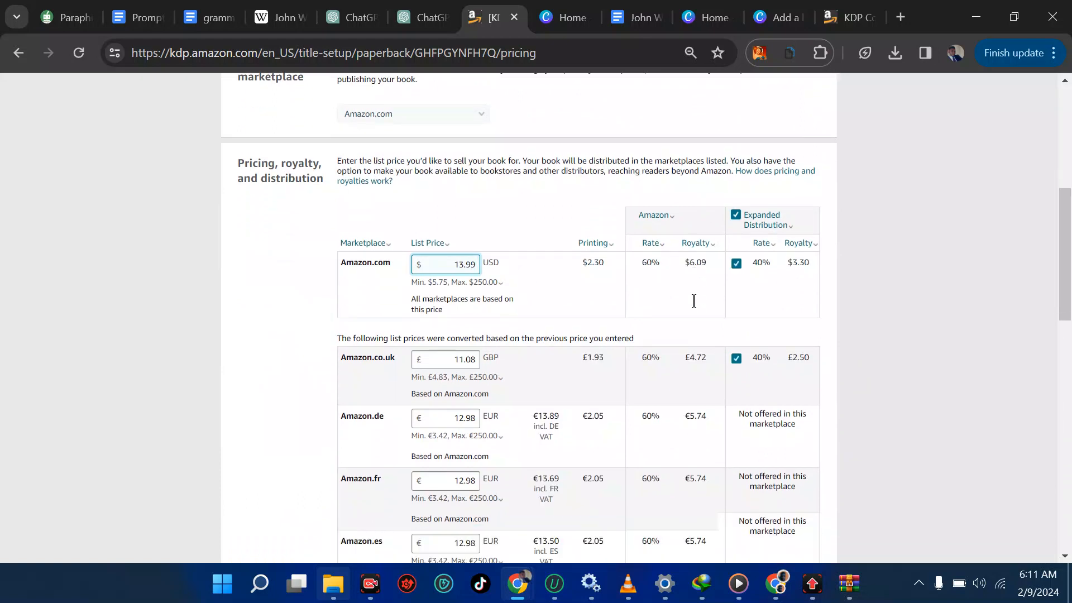
{"action": "left_click", "coordinate": [460, 246]}
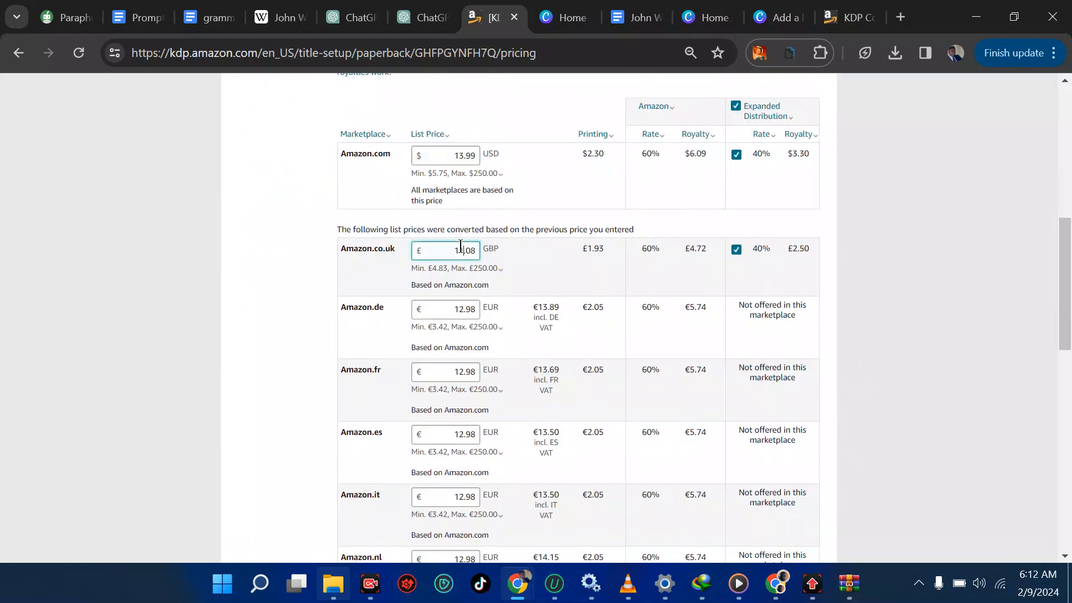
{"action": "double_click", "coordinate": [460, 246]}
{"action": "type", "text": "12.99"}
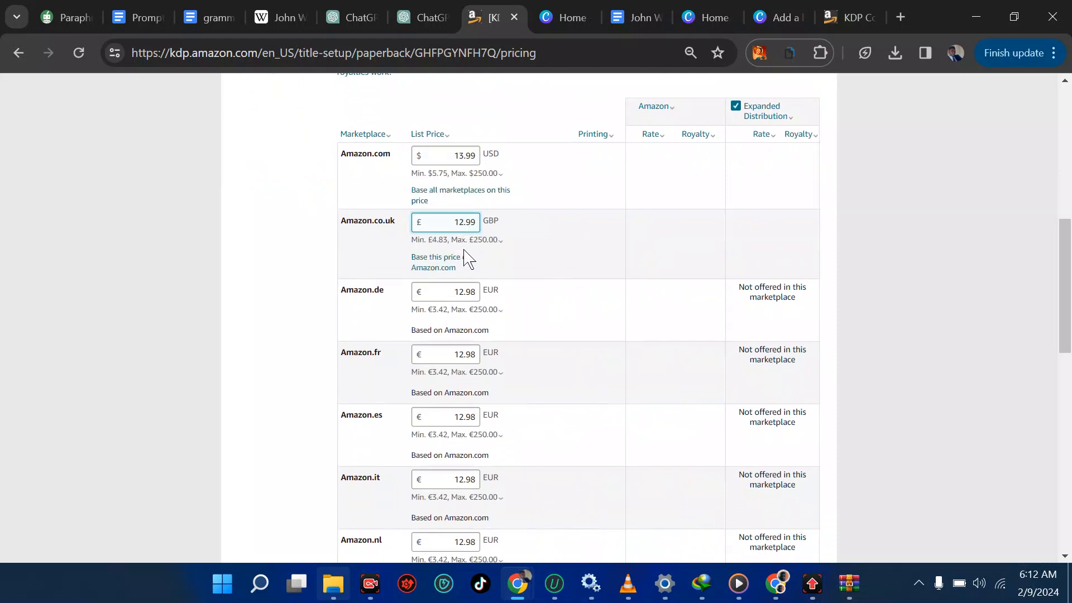
{"action": "left_click", "coordinate": [475, 294]}
{"action": "key", "text": "BackSpace"}
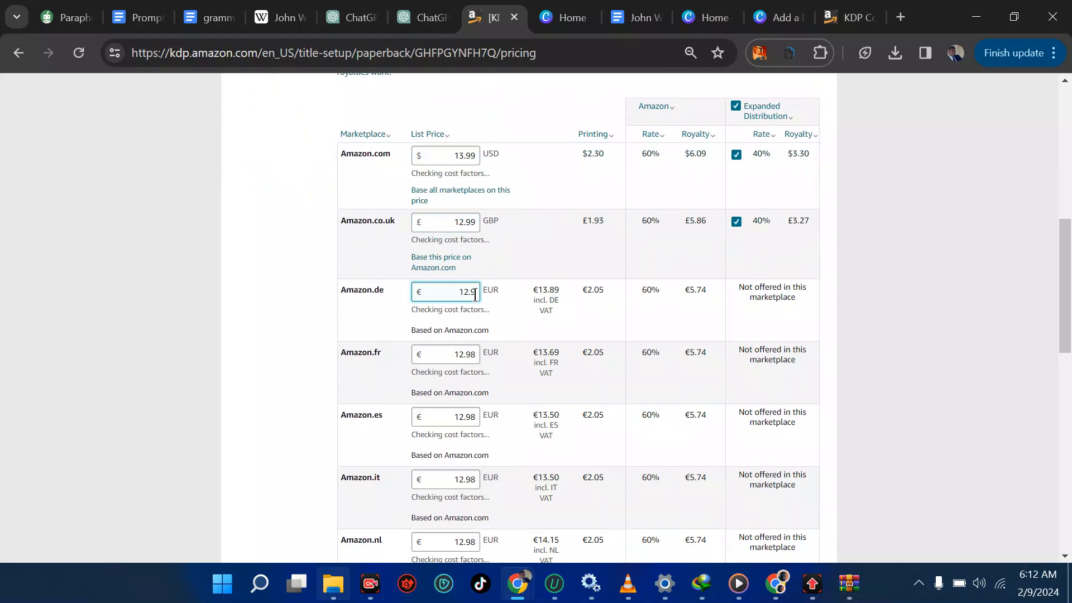
{"action": "type", "text": "9"}
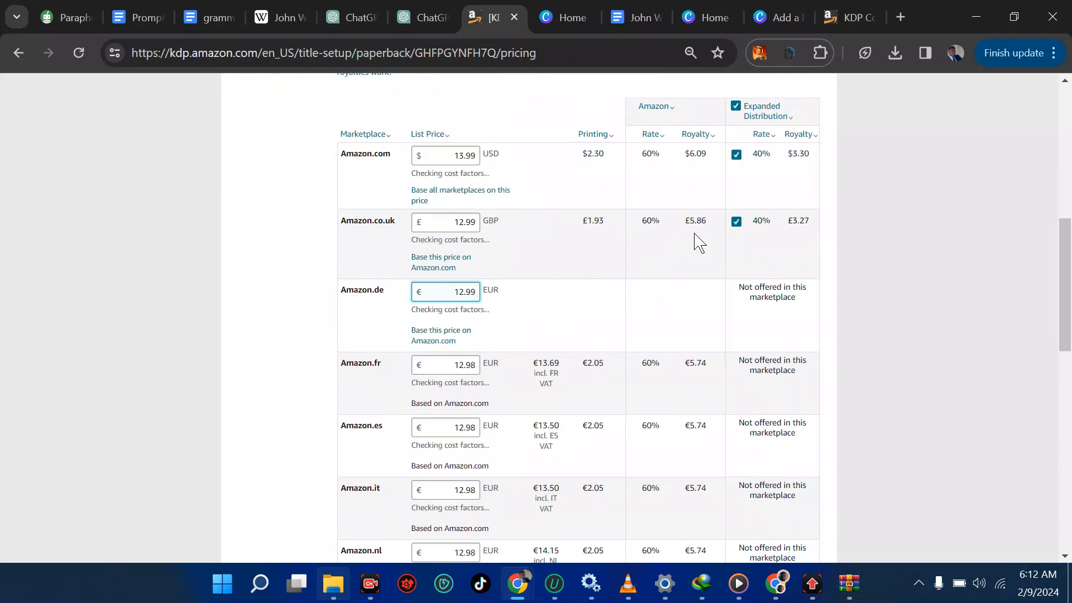
{"action": "left_click", "coordinate": [475, 364]}
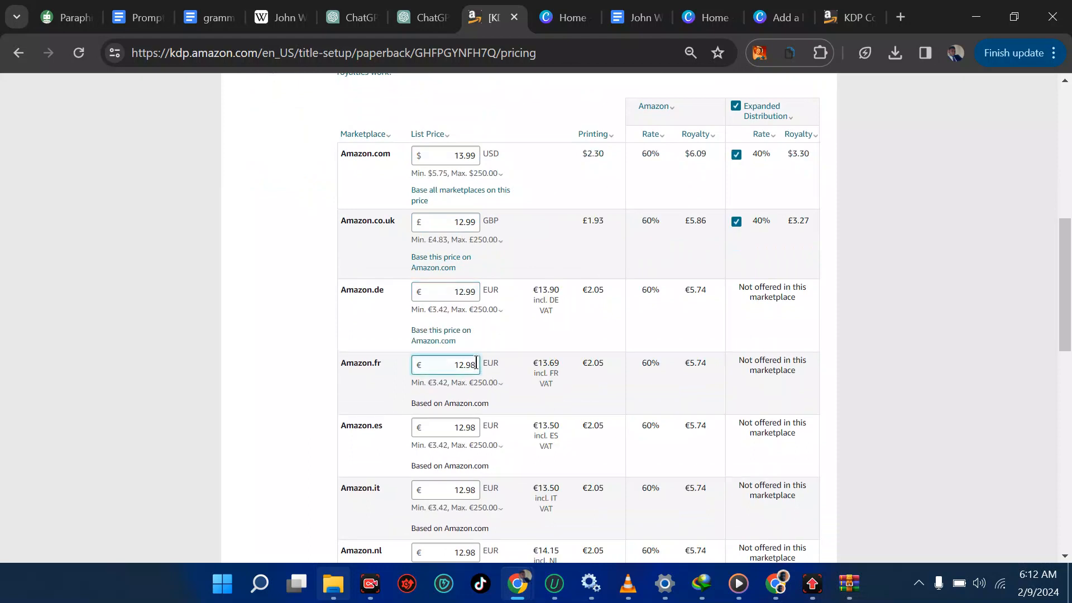
- Set the Amazon.ca list price to 15.83 CAD
{"action": "scroll", "coordinate": [475, 364], "scroll_direction": "down", "scroll_amount": 6}
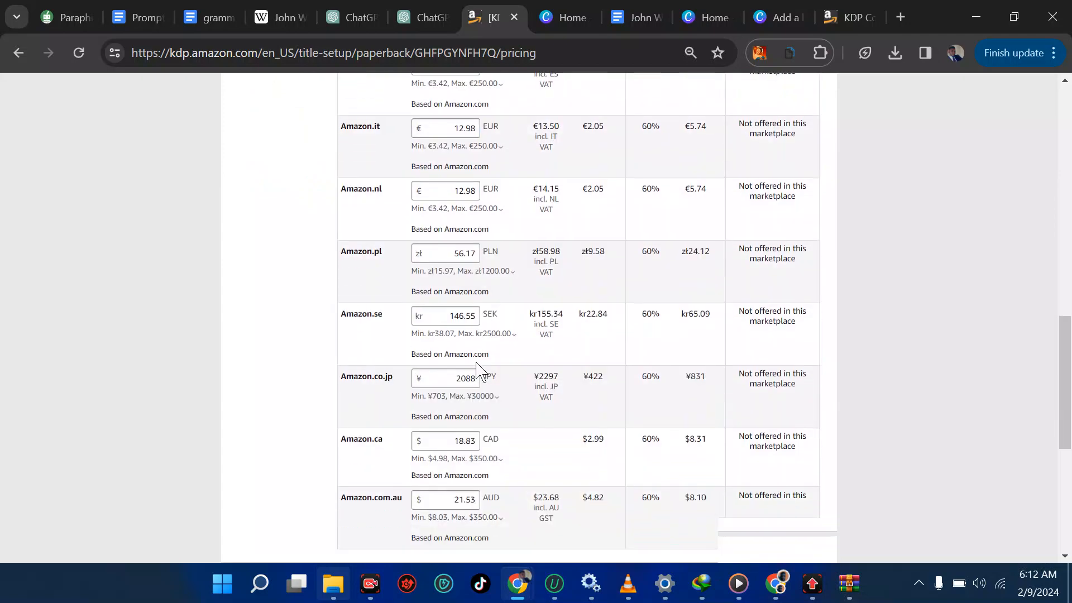
{"action": "scroll", "coordinate": [476, 365], "scroll_direction": "down", "scroll_amount": 1}
{"action": "scroll", "coordinate": [457, 267], "scroll_direction": "down", "scroll_amount": 2}
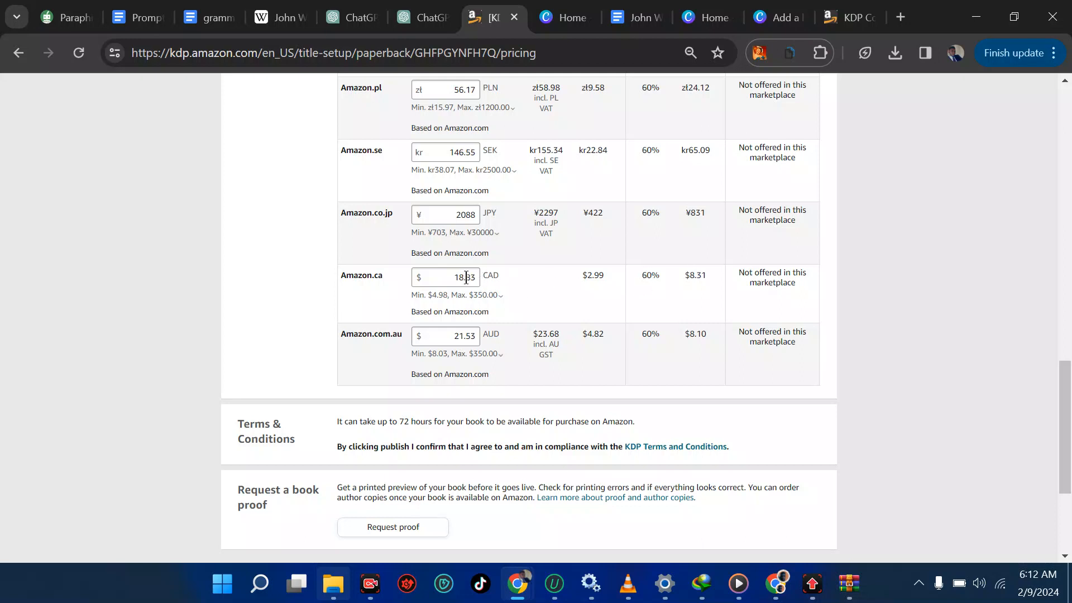
{"action": "left_click", "coordinate": [466, 277]}
{"action": "key", "text": "BackSpace"}
{"action": "type", "text": "6."}
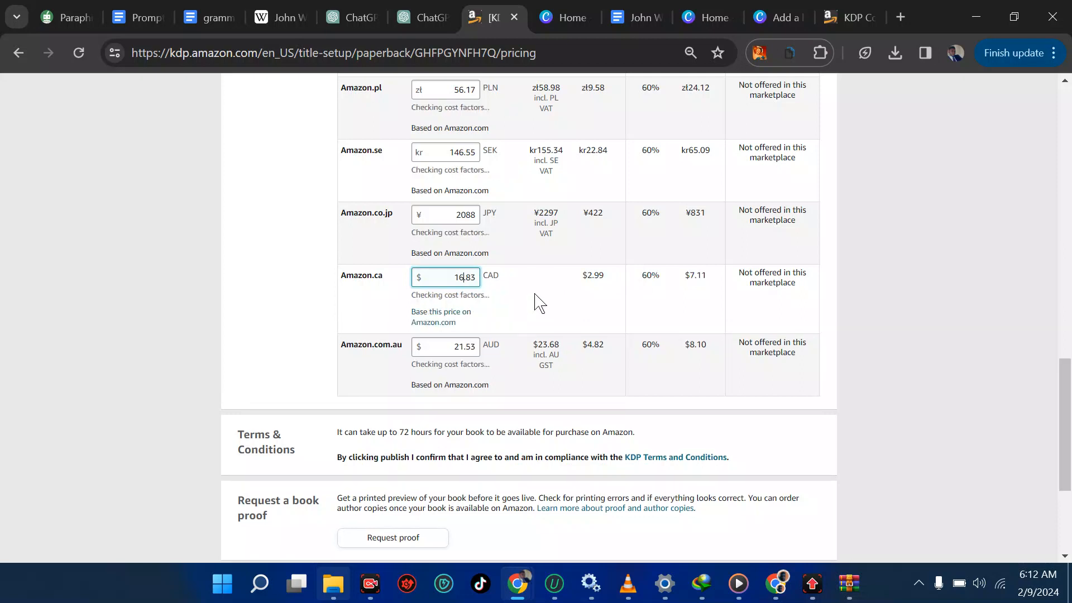
{"action": "left_click", "coordinate": [476, 295]}
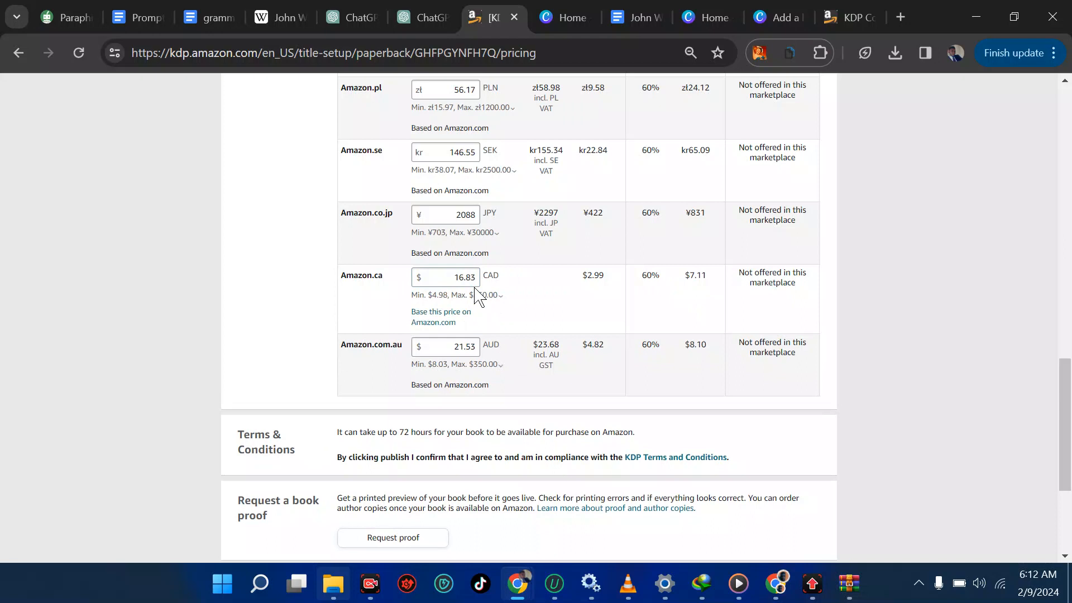
{"action": "left_click", "coordinate": [464, 279]}
{"action": "type", "text": "5"}
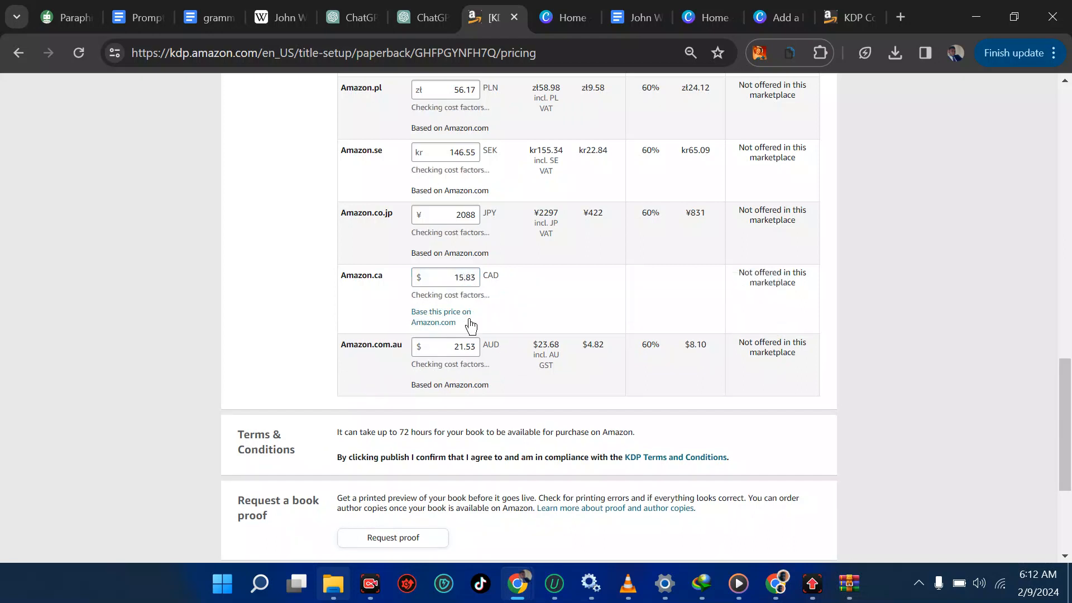
- Set the Amazon.com.au list price to 19.53 AUD
{"action": "left_click", "coordinate": [464, 348]}
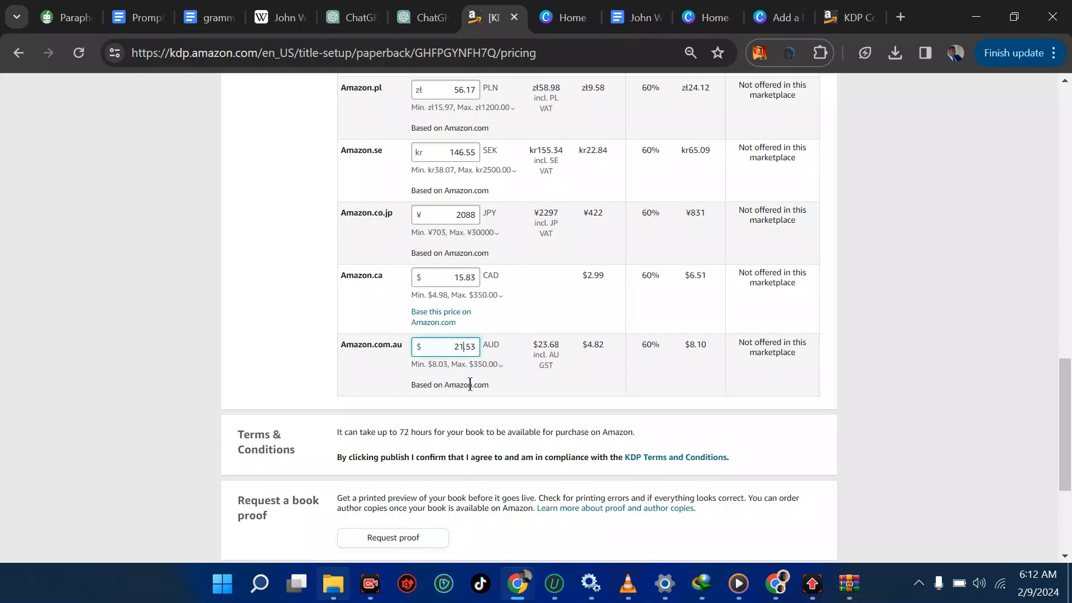
{"action": "key", "text": "BackSpace"}
{"action": "key", "text": "BackSpace"}
{"action": "type", "text": "19"}
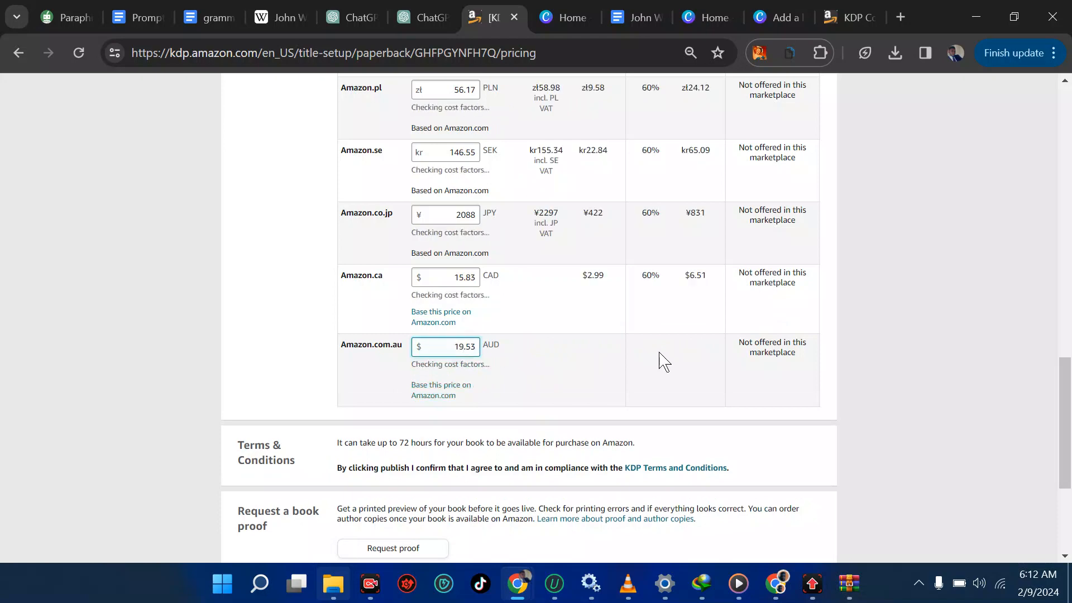
- Review the marketplace prices and royalties, and save the paperback as a draft
{"action": "scroll", "coordinate": [685, 359], "scroll_direction": "up", "scroll_amount": 8}
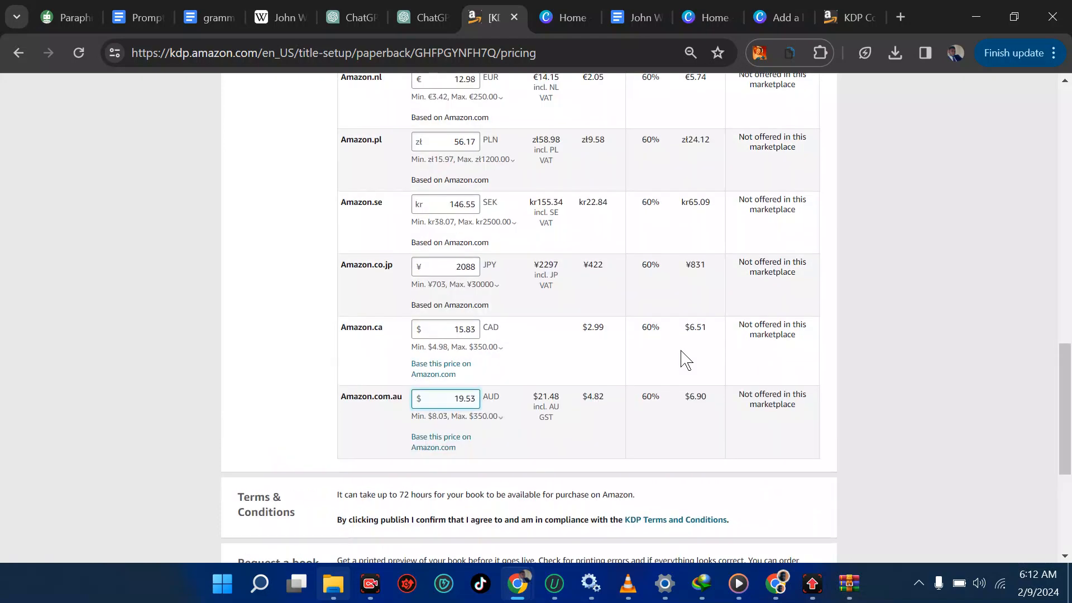
{"action": "scroll", "coordinate": [685, 360], "scroll_direction": "down", "scroll_amount": 6}
{"action": "scroll", "coordinate": [685, 360], "scroll_direction": "up", "scroll_amount": 12}
{"action": "scroll", "coordinate": [685, 360], "scroll_direction": "down", "scroll_amount": 7}
{"action": "scroll", "coordinate": [685, 360], "scroll_direction": "down", "scroll_amount": 10}
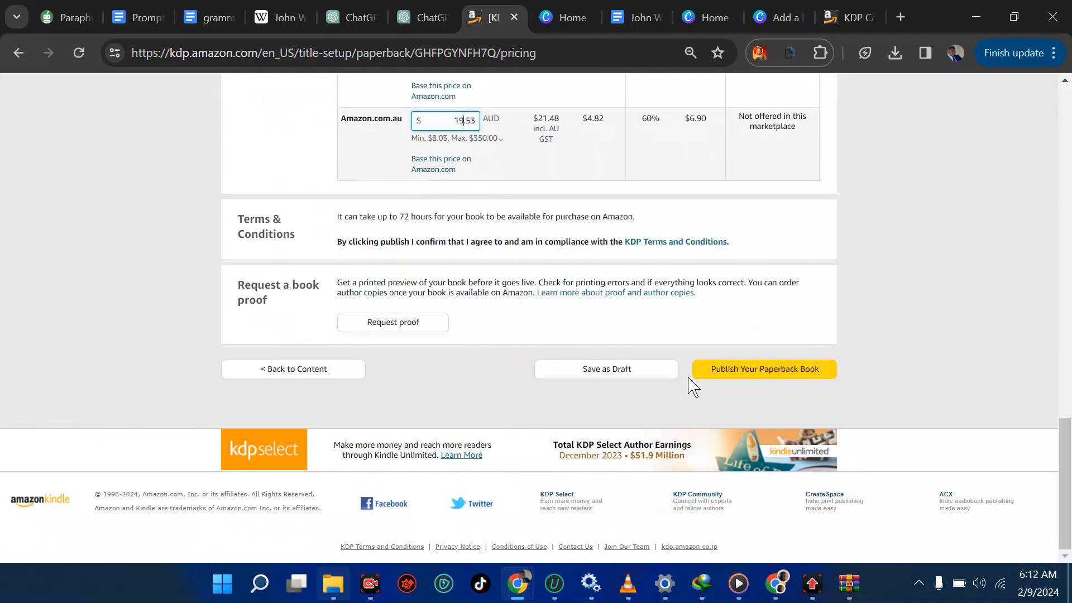
{"action": "left_click", "coordinate": [649, 377]}
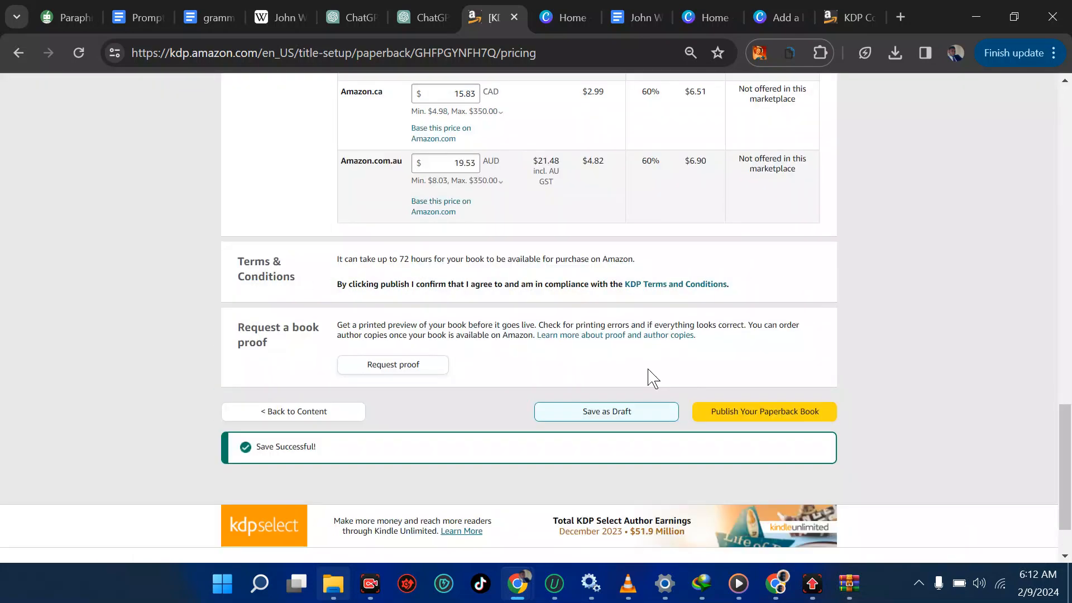
- Try to open the Bookshelf and dismiss the battery saver notification
{"action": "scroll", "coordinate": [649, 377], "scroll_direction": "up", "scroll_amount": 18}
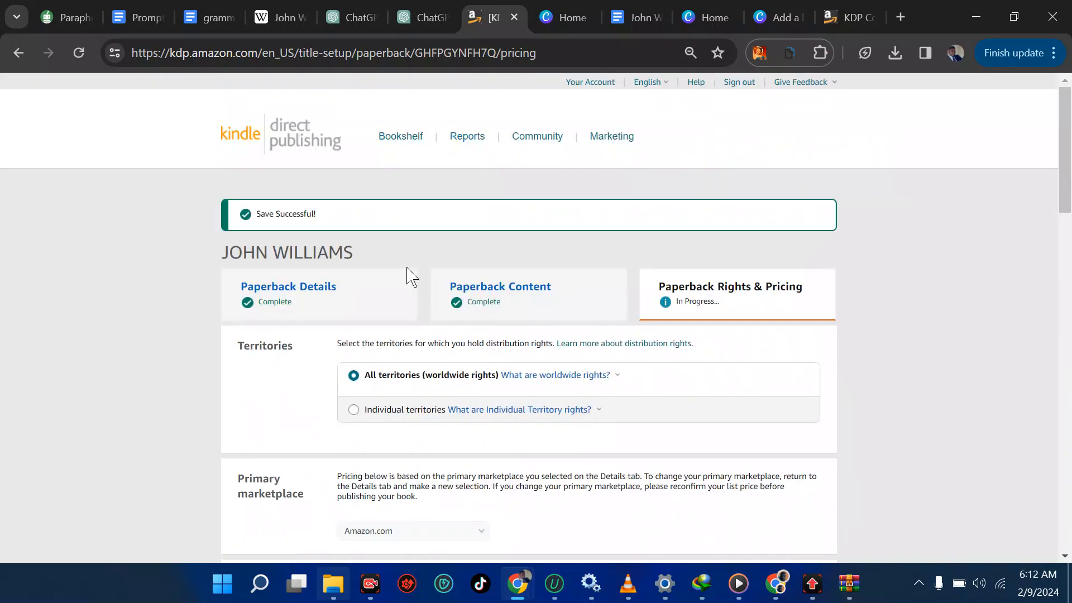
{"action": "left_click", "coordinate": [407, 147]}
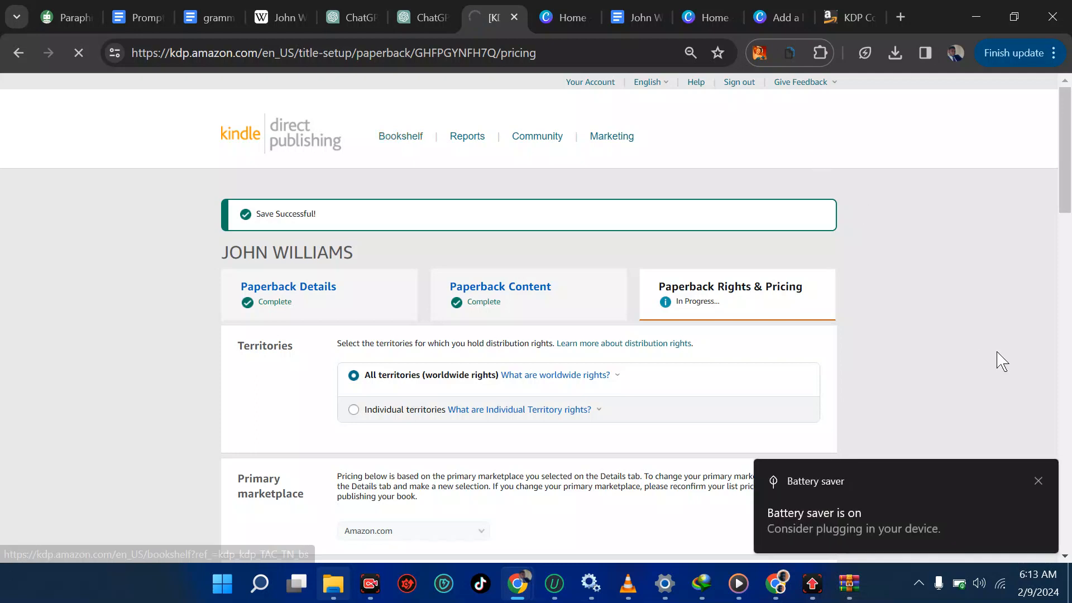
{"action": "left_click", "coordinate": [1040, 481]}
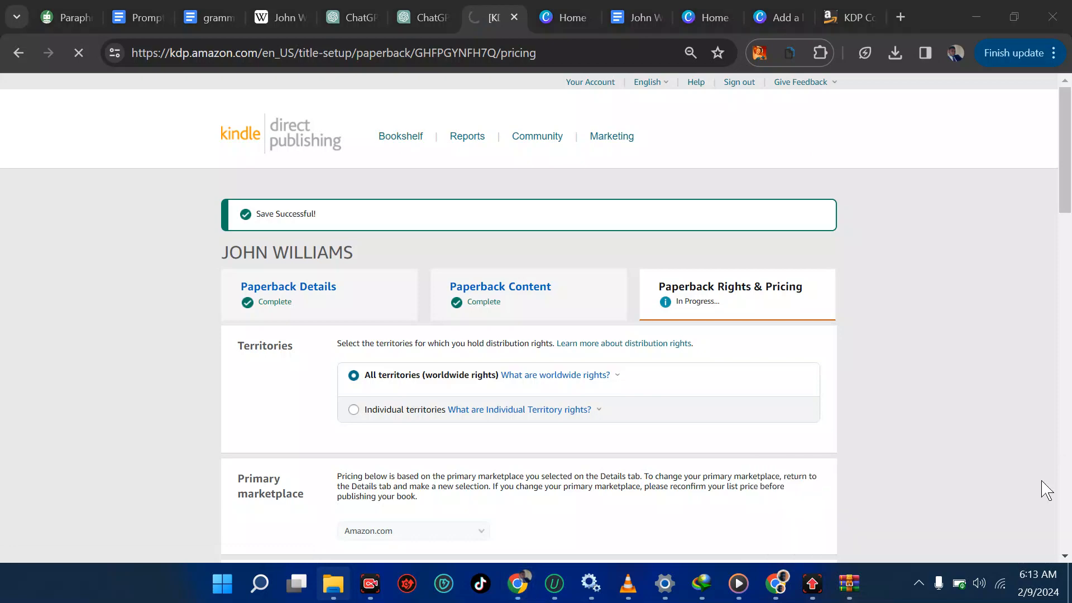
- Save the paperback as a draft again and open the Bookshelf
{"action": "scroll", "coordinate": [672, 363], "scroll_direction": "down", "scroll_amount": 15}
{"action": "scroll", "coordinate": [672, 363], "scroll_direction": "down", "scroll_amount": 5}
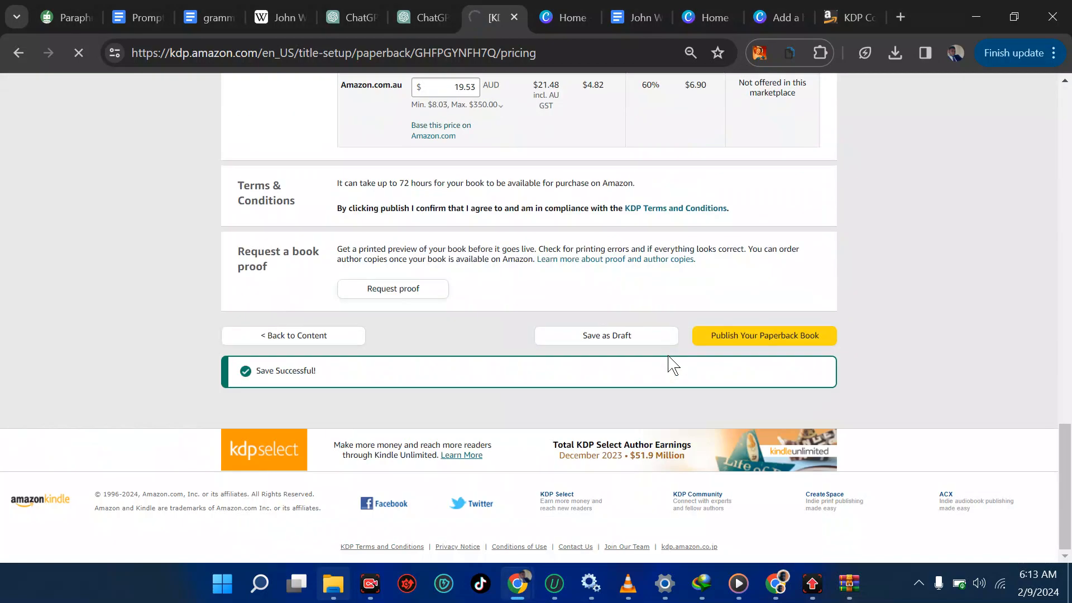
{"action": "left_click", "coordinate": [585, 337]}
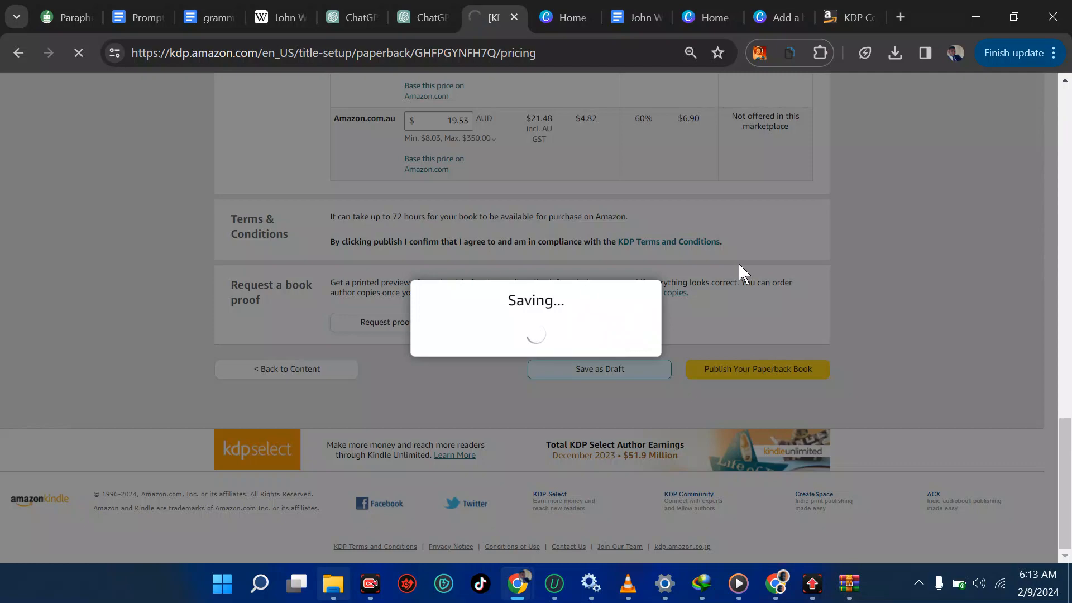
{"action": "scroll", "coordinate": [738, 262], "scroll_direction": "up", "scroll_amount": 2}
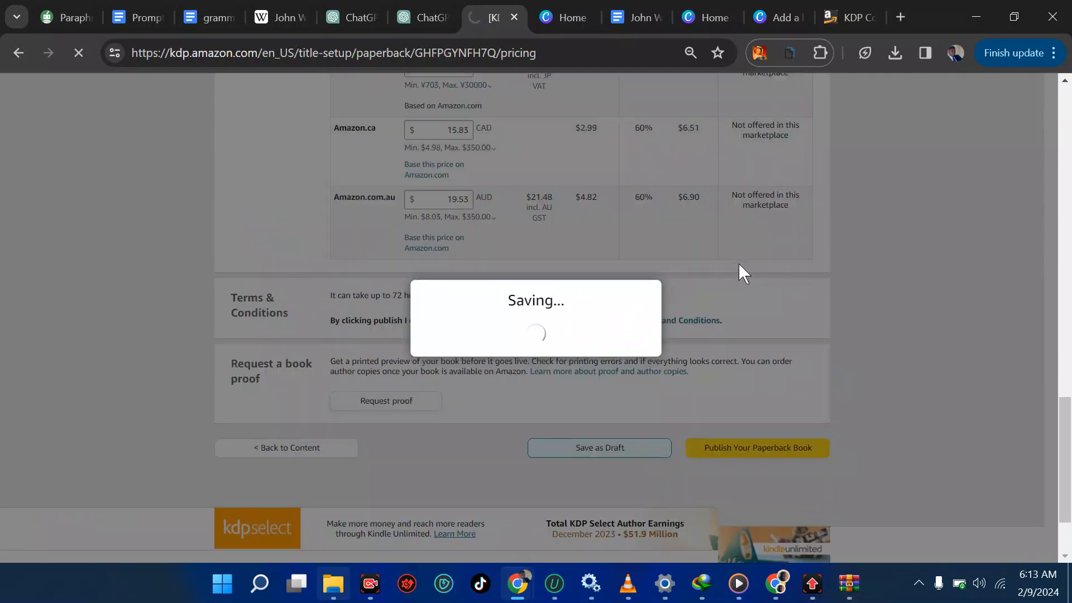
{"action": "scroll", "coordinate": [737, 263], "scroll_direction": "up", "scroll_amount": 2}
{"action": "scroll", "coordinate": [741, 270], "scroll_direction": "up", "scroll_amount": 20}
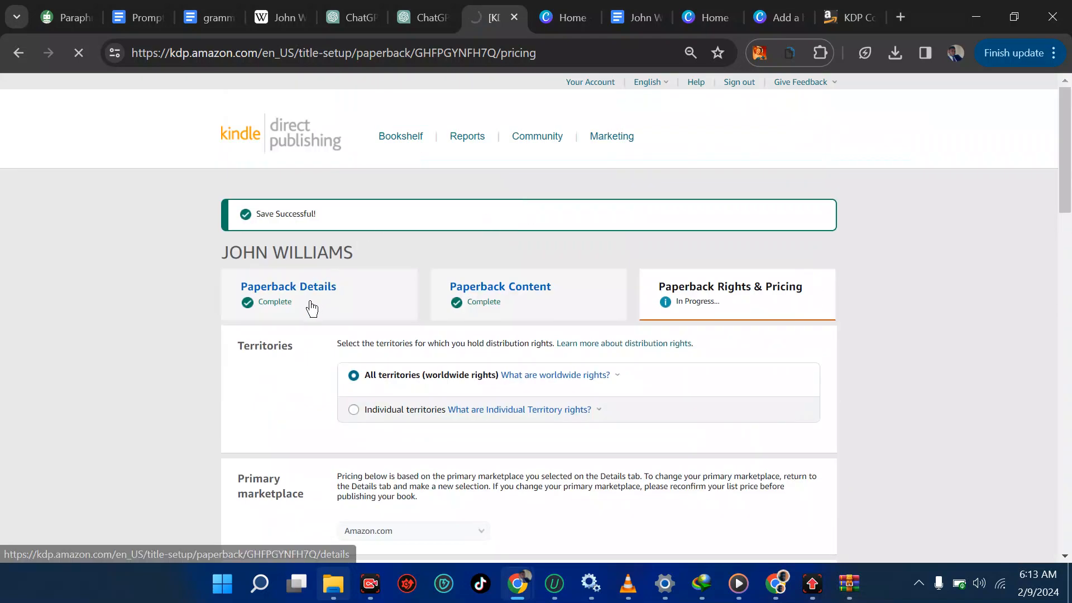
{"action": "left_click", "coordinate": [390, 142]}
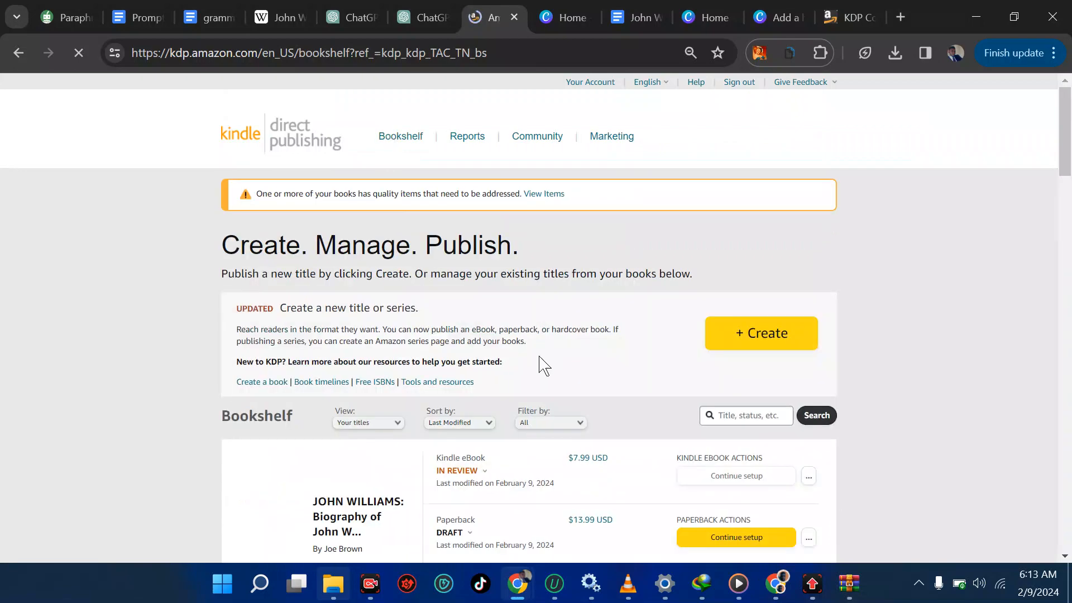
- View the explanation of the draft status for the Alison Krauss Kindle eBook on the Bookshelf and close it
{"action": "scroll", "coordinate": [542, 364], "scroll_direction": "down", "scroll_amount": 2}
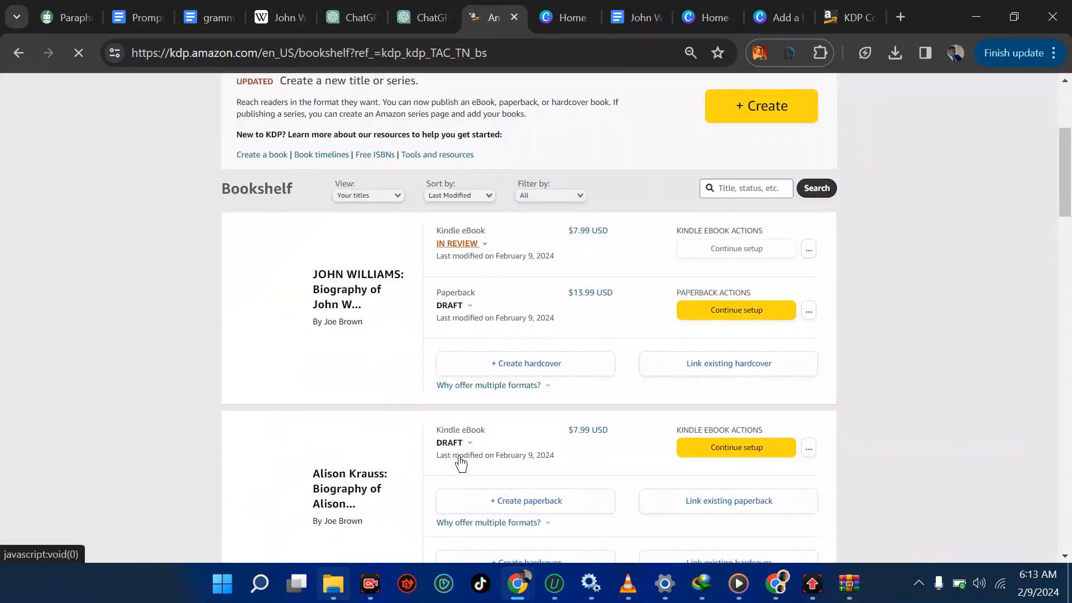
{"action": "left_click", "coordinate": [453, 446]}
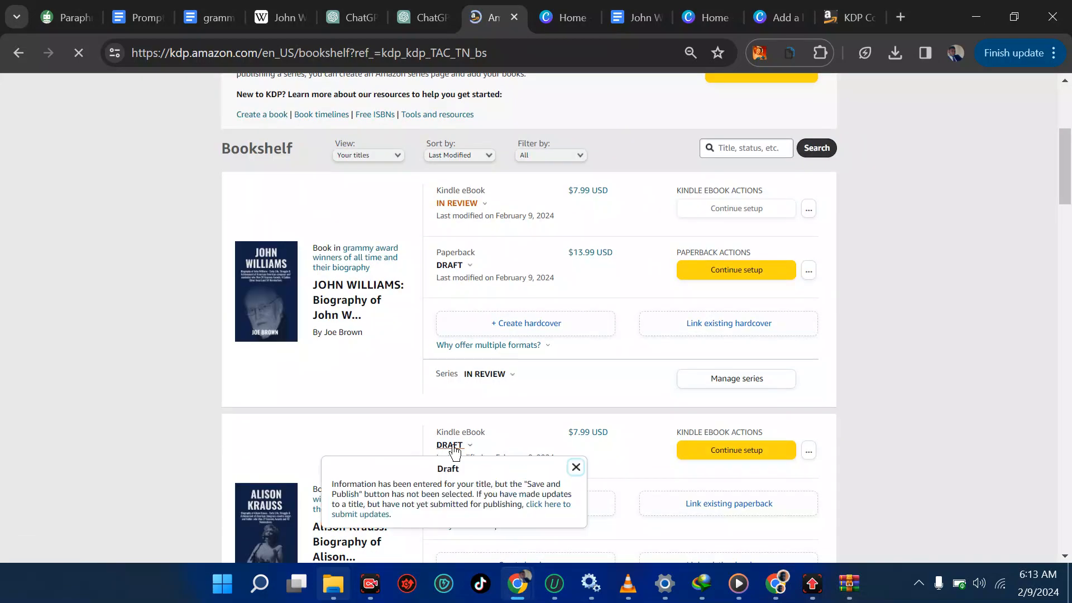
{"action": "left_click", "coordinate": [456, 446]}
{"action": "left_click", "coordinate": [459, 447]}
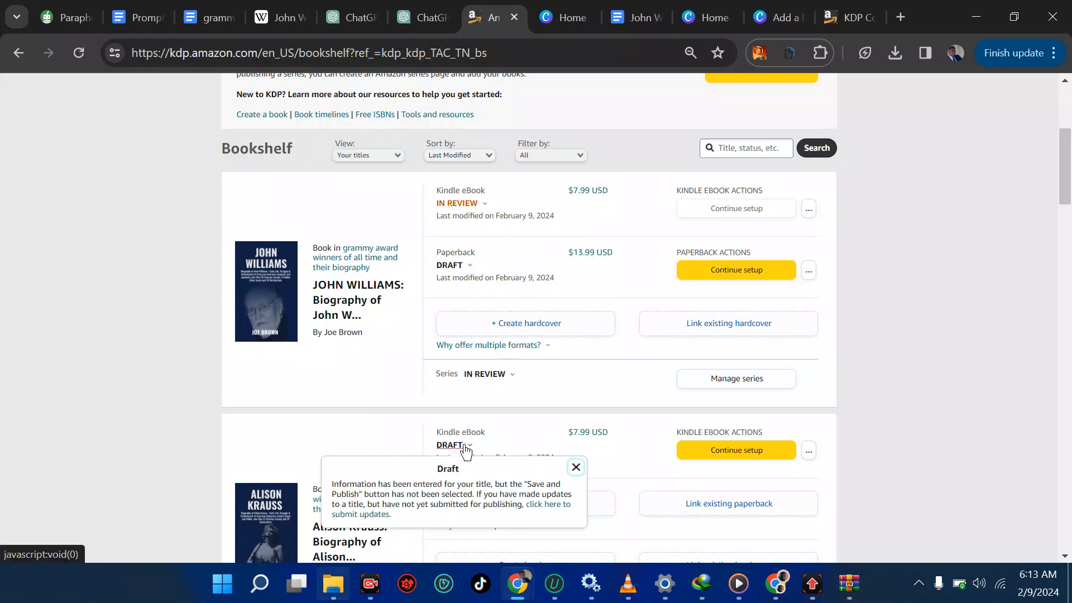
{"action": "left_click", "coordinate": [519, 398]}
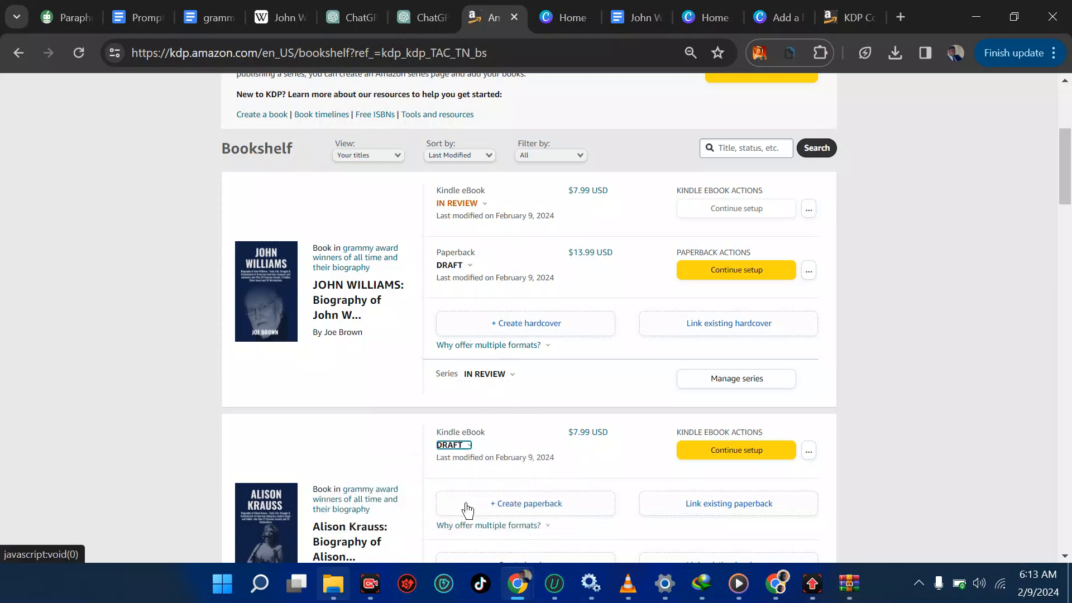